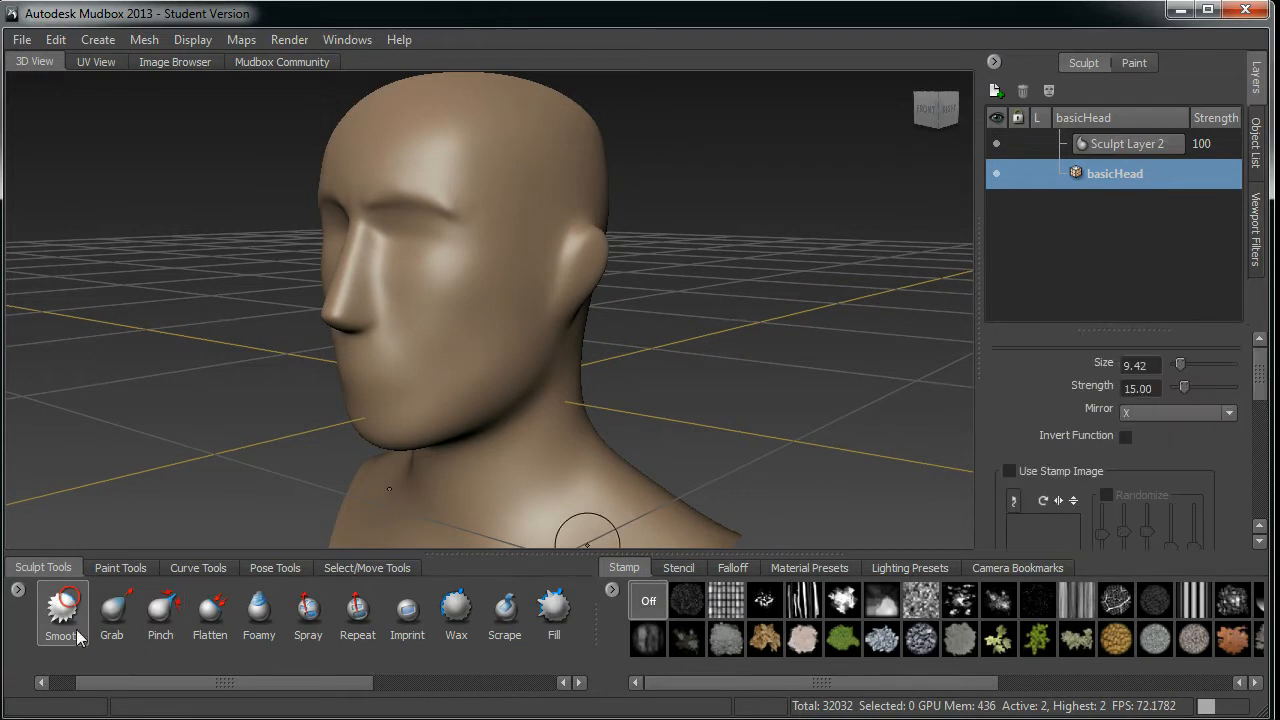
- Assign the grey gravel stamp image to the Smooth brush and set the brush strength to 46.91
{"action": "mouse_move", "coordinate": [1262, 391]}
{"action": "left_mouse_down"}
{"action": "mouse_move", "coordinate": [1262, 468]}
{"action": "mouse_move", "coordinate": [1262, 385]}
{"action": "left_mouse_up"}
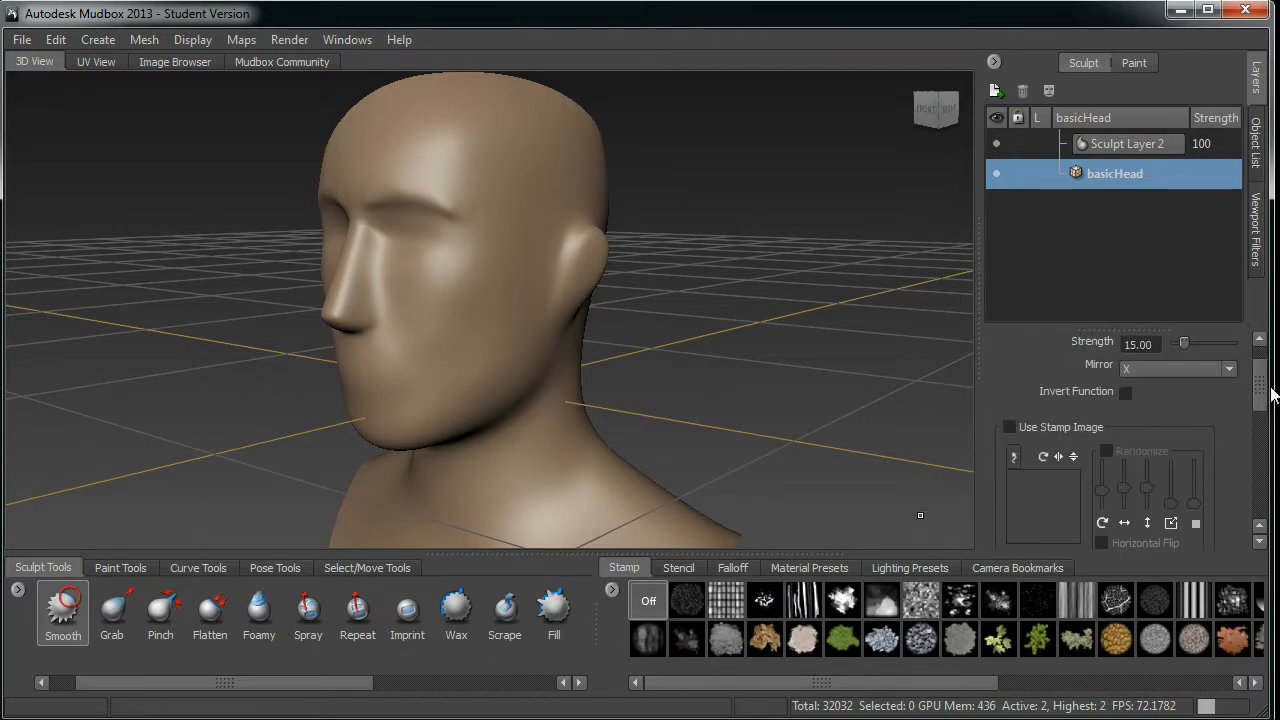
{"action": "left_click", "coordinate": [914, 646]}
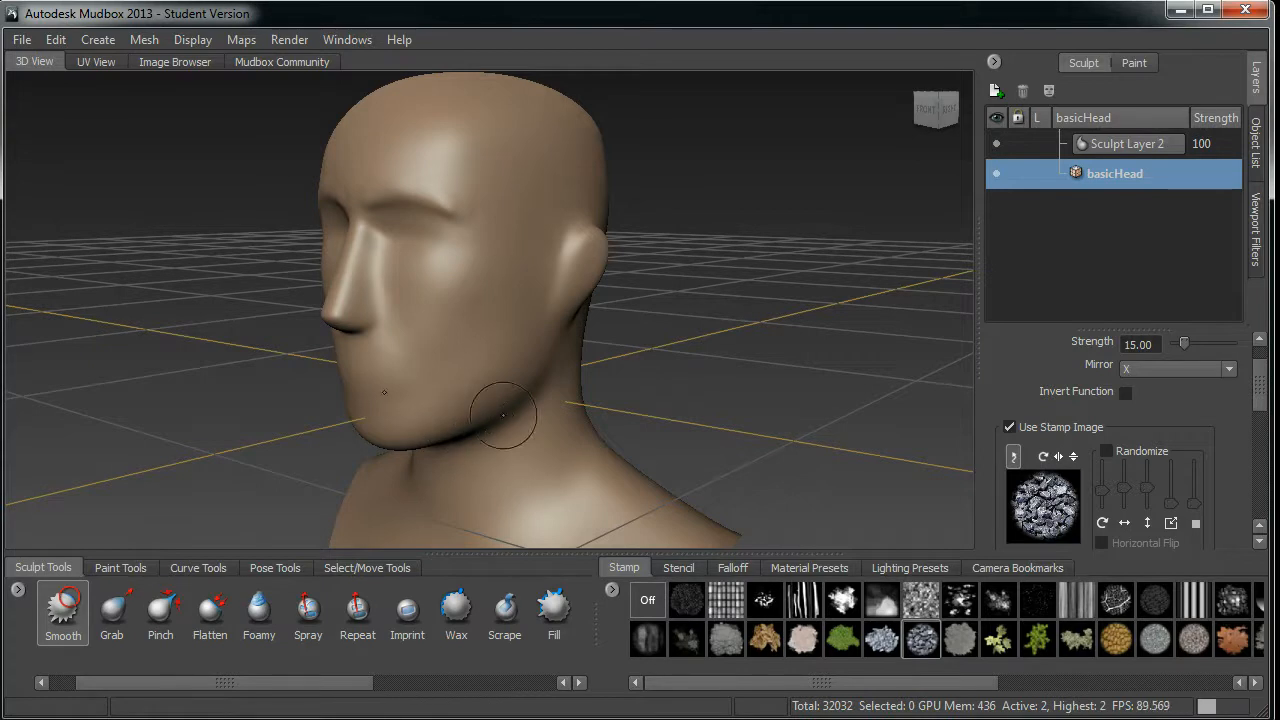
{"action": "left_click_drag", "start_coordinate": [1258, 396], "coordinate": [1262, 372]}
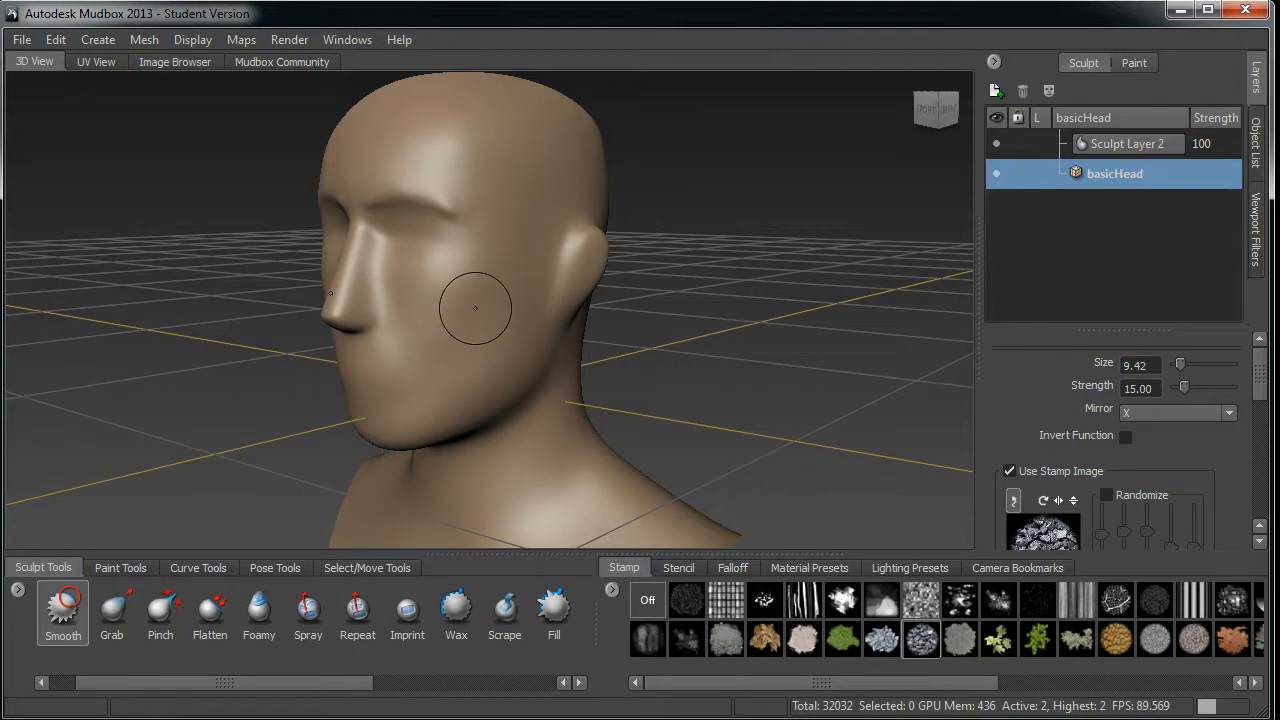
{"action": "key", "text": "m"}
{"action": "mouse_move", "coordinate": [478, 306]}
{"action": "left_mouse_down"}
{"action": "mouse_move", "coordinate": [478, 321]}
{"action": "mouse_move", "coordinate": [508, 220]}
{"action": "left_mouse_up"}
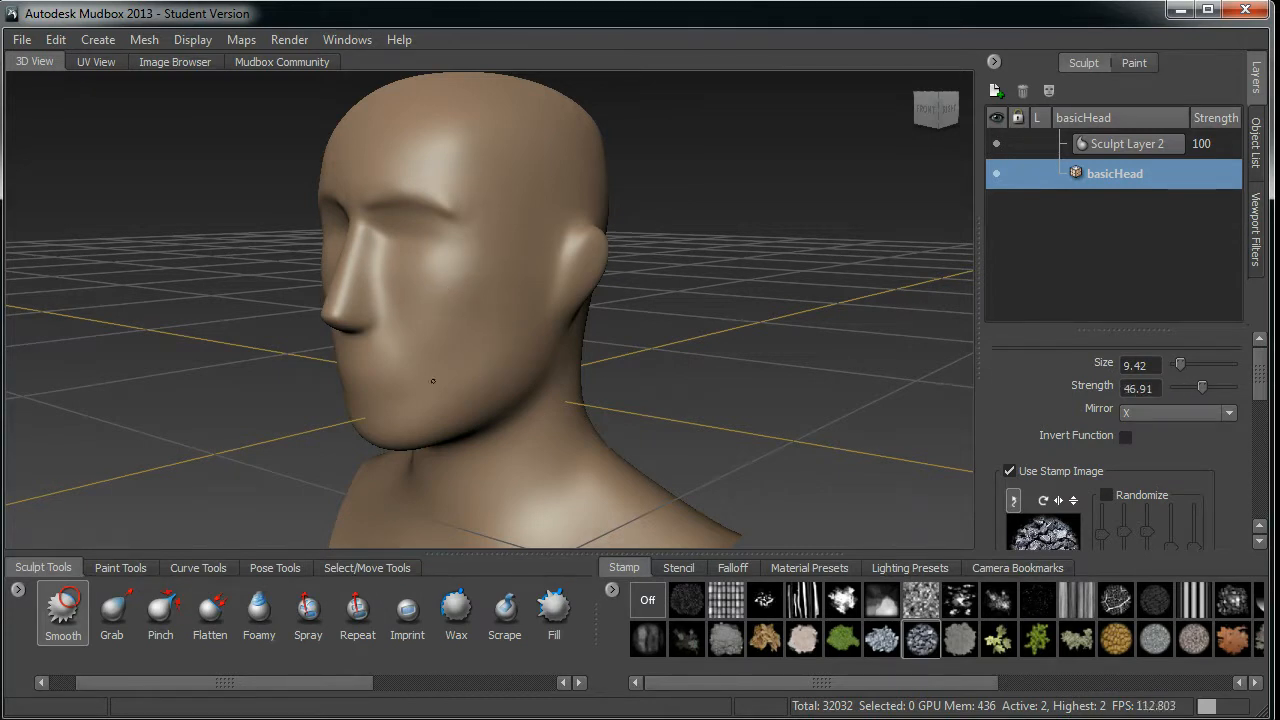
- Switch to the Sculpt brush, try a textured stroke from the temple down across the cheek, and undo it
{"action": "left_click_drag", "start_coordinate": [134, 686], "coordinate": [97, 678]}
{"action": "left_click", "coordinate": [58, 612]}
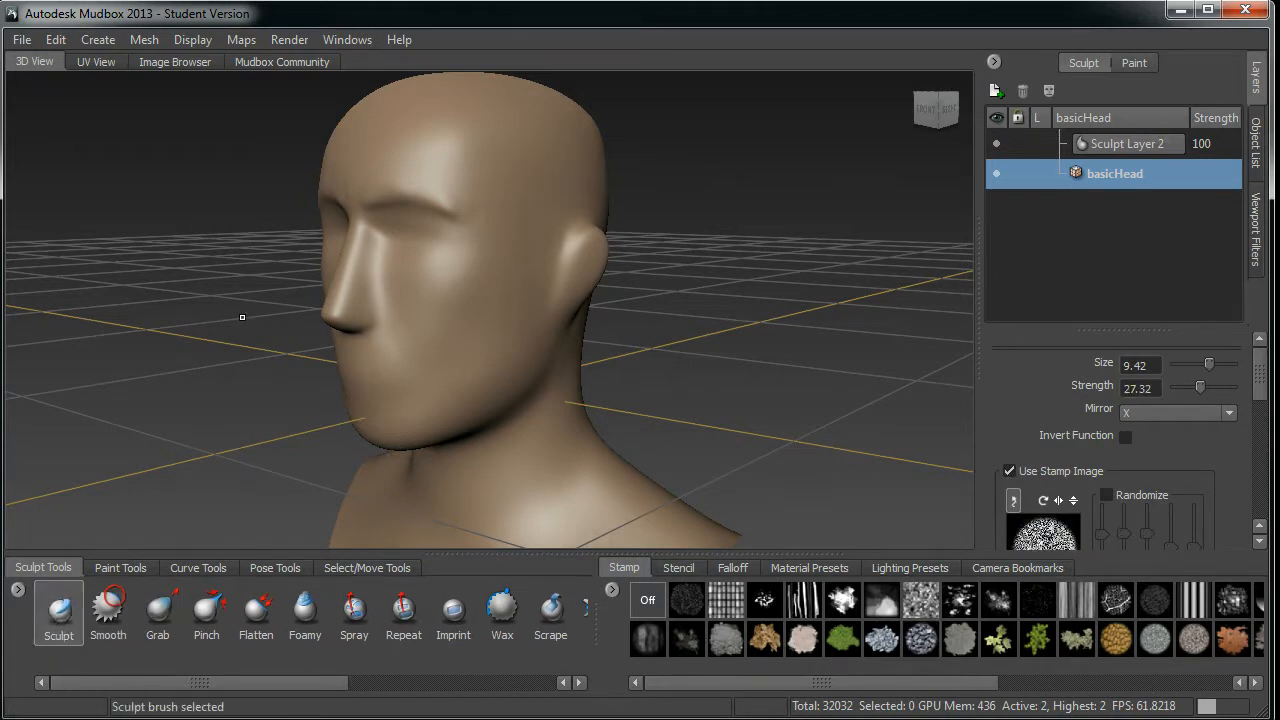
{"action": "mouse_move", "coordinate": [512, 198]}
{"action": "left_mouse_down"}
{"action": "mouse_move", "coordinate": [485, 265]}
{"action": "mouse_move", "coordinate": [388, 388]}
{"action": "left_mouse_up"}
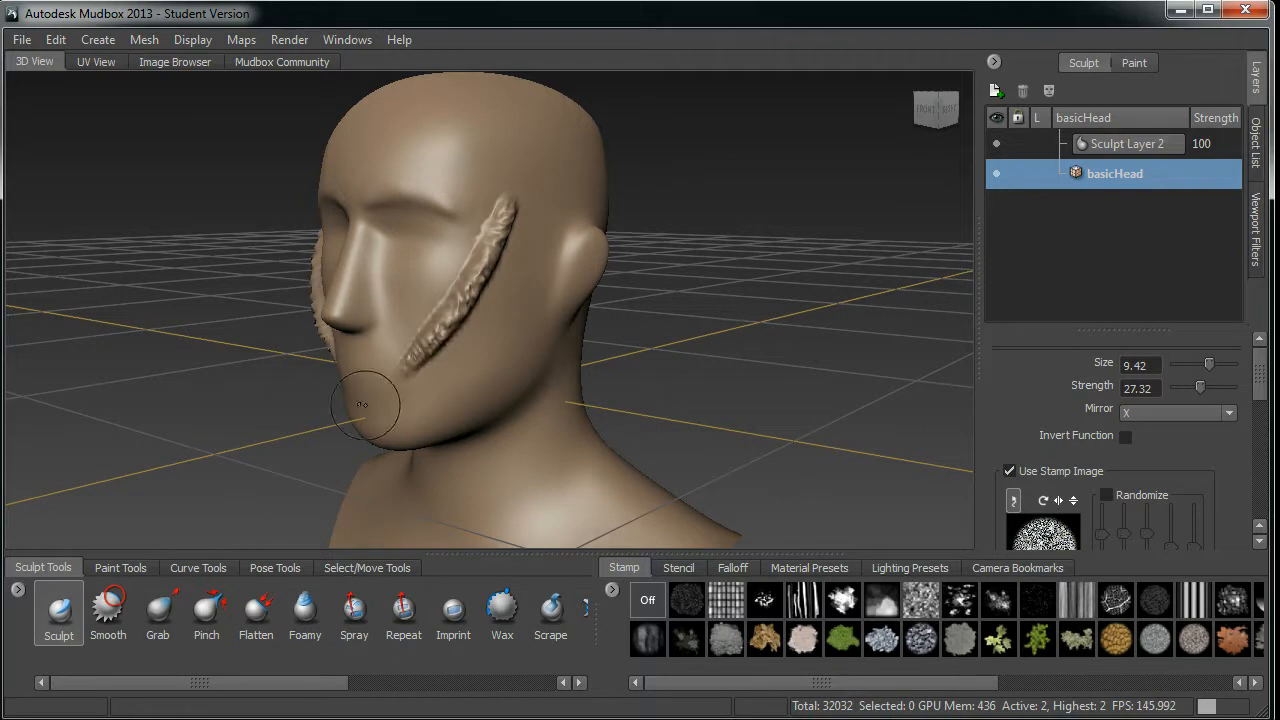
{"action": "key", "text": "ctrl+z"}
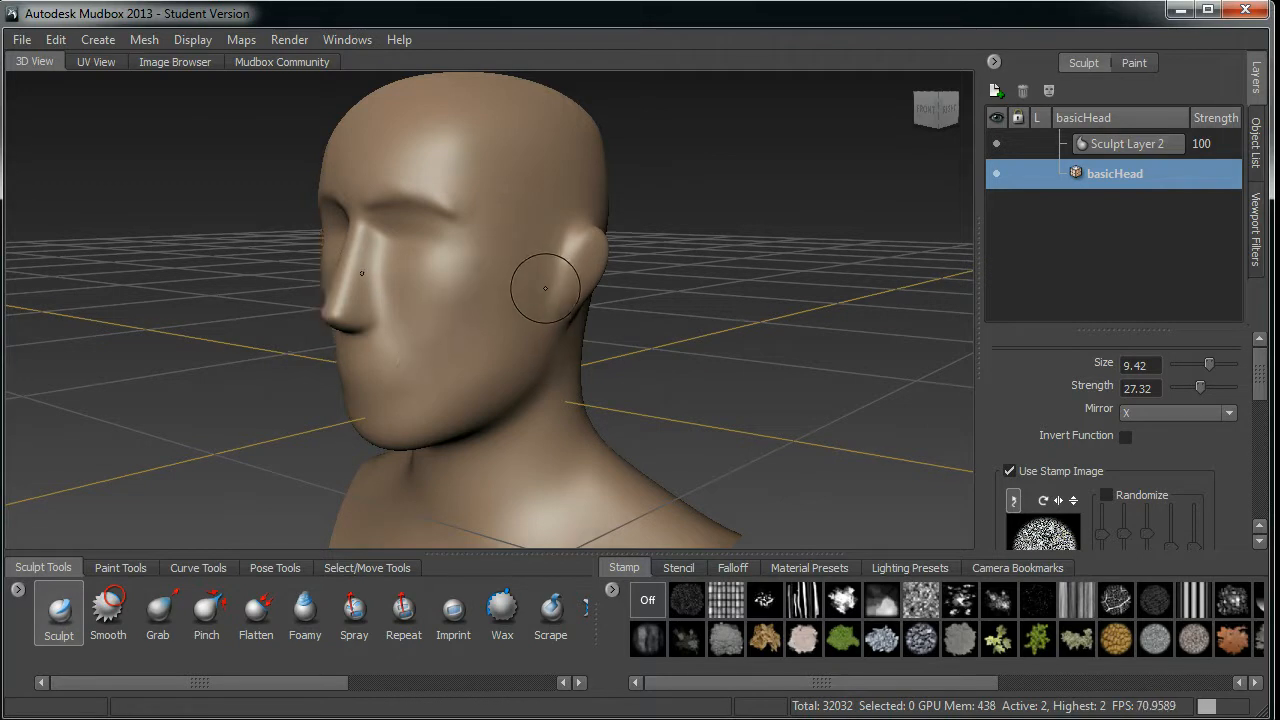
- Set the Sculpt brush strength to 9.62 and test it with strokes across the cheek and temple, undoing the first one
{"action": "key", "text": "m"}
{"action": "mouse_move", "coordinate": [523, 269]}
{"action": "left_mouse_down"}
{"action": "mouse_move", "coordinate": [544, 213]}
{"action": "mouse_move", "coordinate": [455, 345]}
{"action": "mouse_move", "coordinate": [398, 398]}
{"action": "left_mouse_up"}
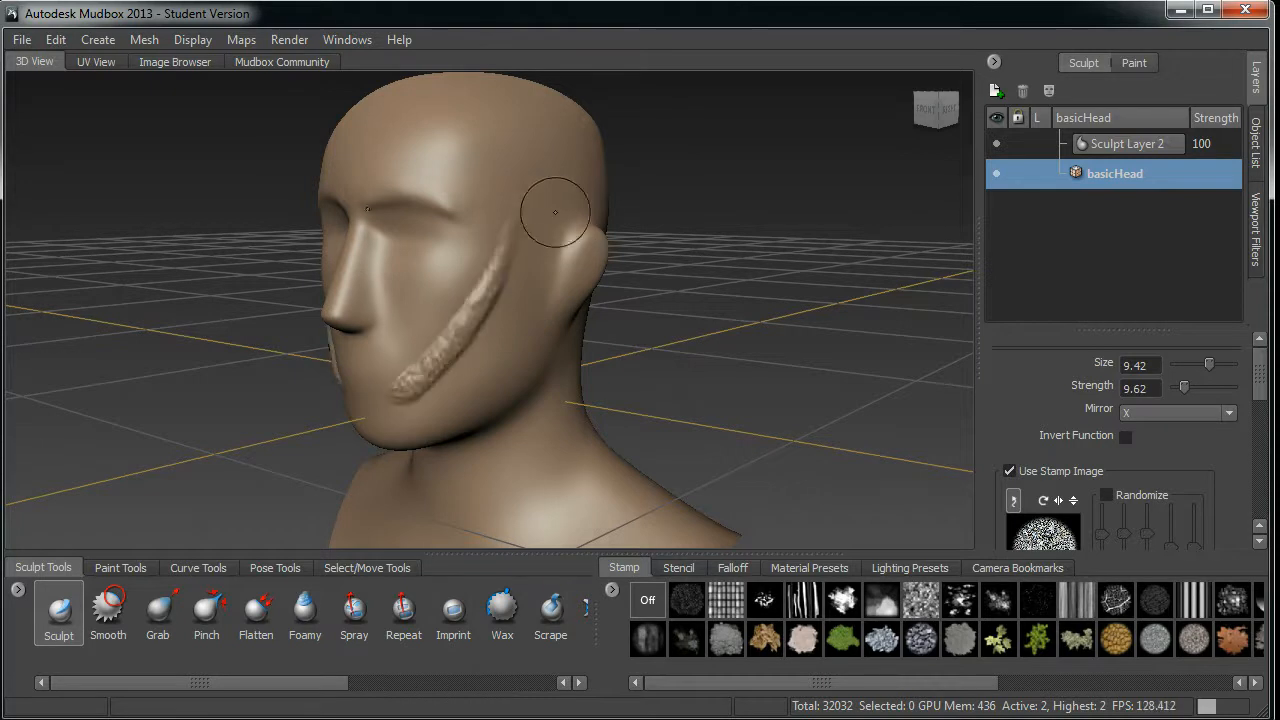
{"action": "key", "text": "ctrl+z"}
{"action": "left_click_drag", "start_coordinate": [508, 160], "coordinate": [448, 292]}
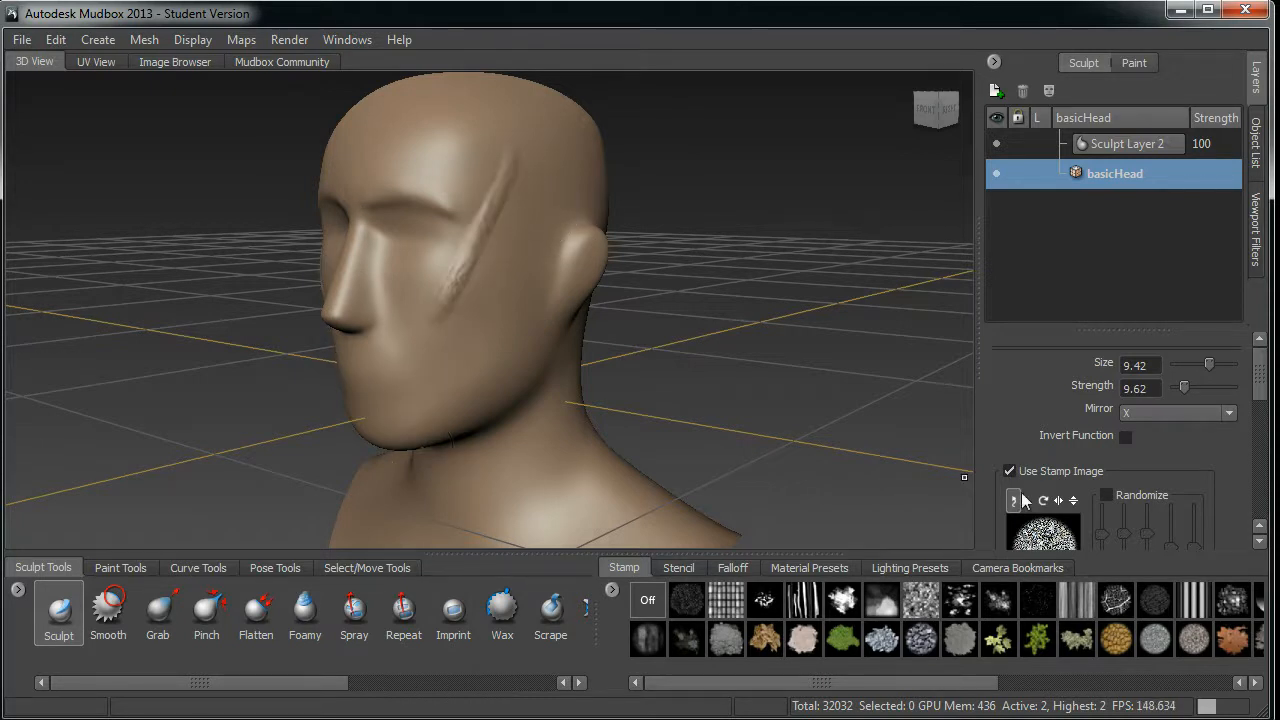
- Enable Randomize for the stamp image and sculpt textured strokes across the cheek and jaw
{"action": "scroll", "coordinate": [1259, 392], "scroll_direction": "down", "scroll_amount": 4}
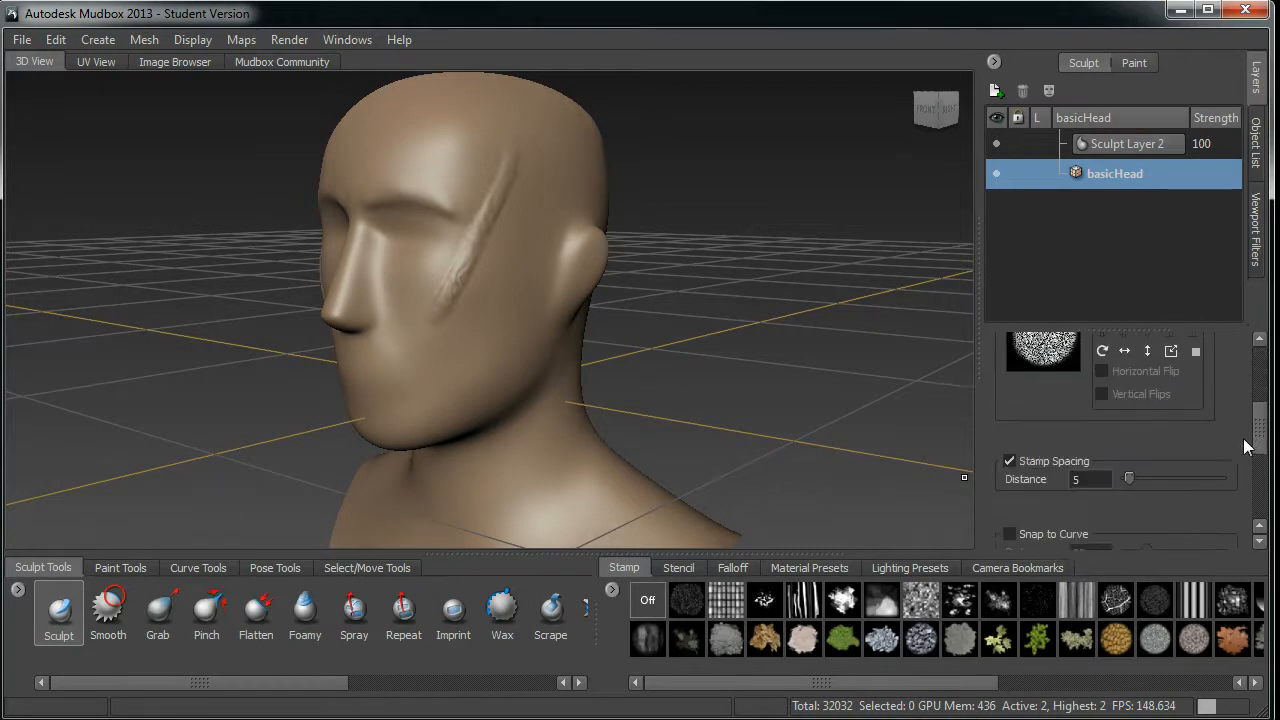
{"action": "scroll", "coordinate": [1245, 420], "scroll_direction": "up", "scroll_amount": 2}
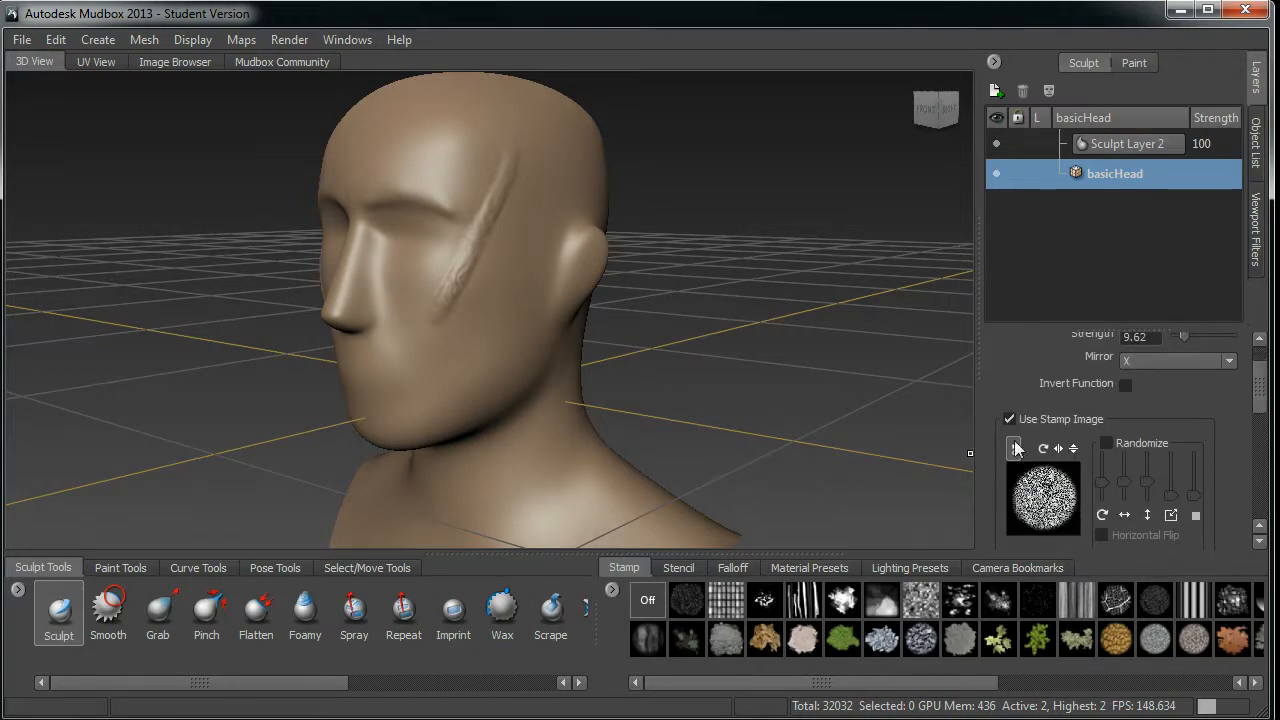
{"action": "left_click", "coordinate": [1106, 443]}
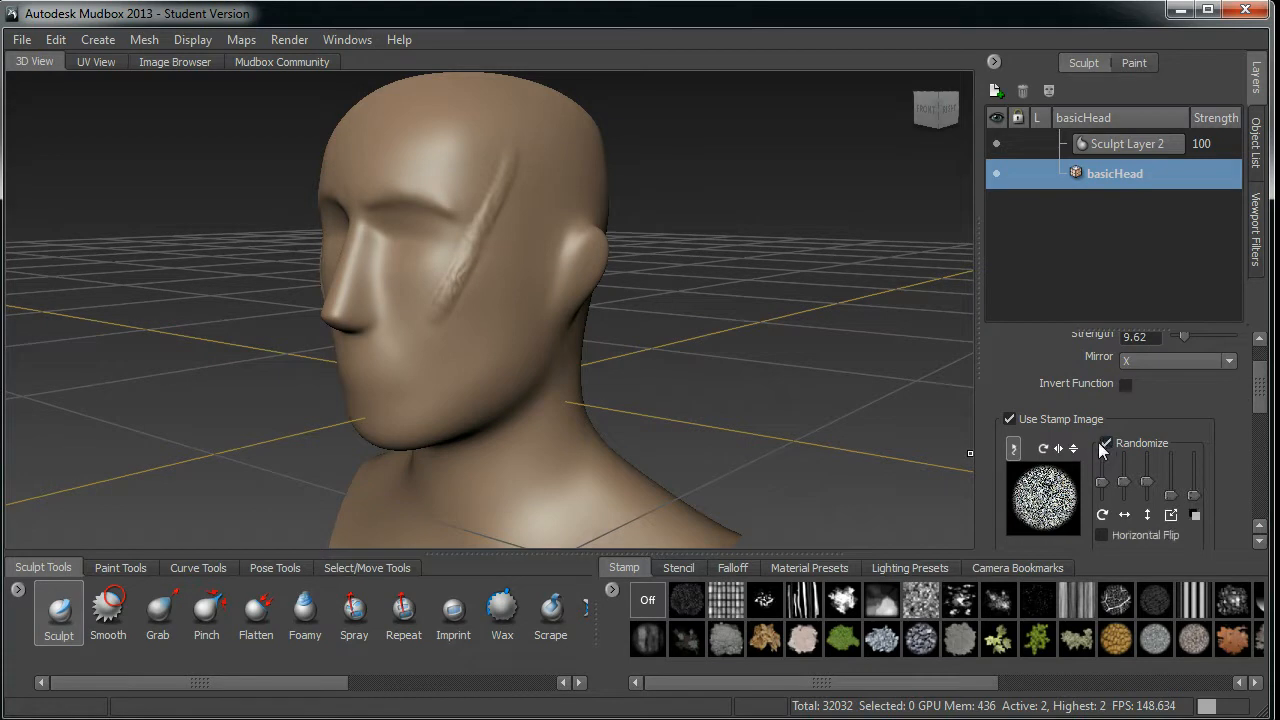
{"action": "mouse_move", "coordinate": [549, 207]}
{"action": "left_mouse_down"}
{"action": "mouse_move", "coordinate": [530, 288]}
{"action": "mouse_move", "coordinate": [466, 372]}
{"action": "left_mouse_up"}
{"action": "mouse_move", "coordinate": [617, 311]}
{"action": "left_mouse_down", "text": "alt"}
{"action": "mouse_move", "coordinate": [500, 410]}
{"action": "mouse_move", "coordinate": [540, 480]}
{"action": "mouse_move", "coordinate": [686, 413]}
{"action": "mouse_move", "coordinate": [400, 294]}
{"action": "left_mouse_up", "text": "alt"}
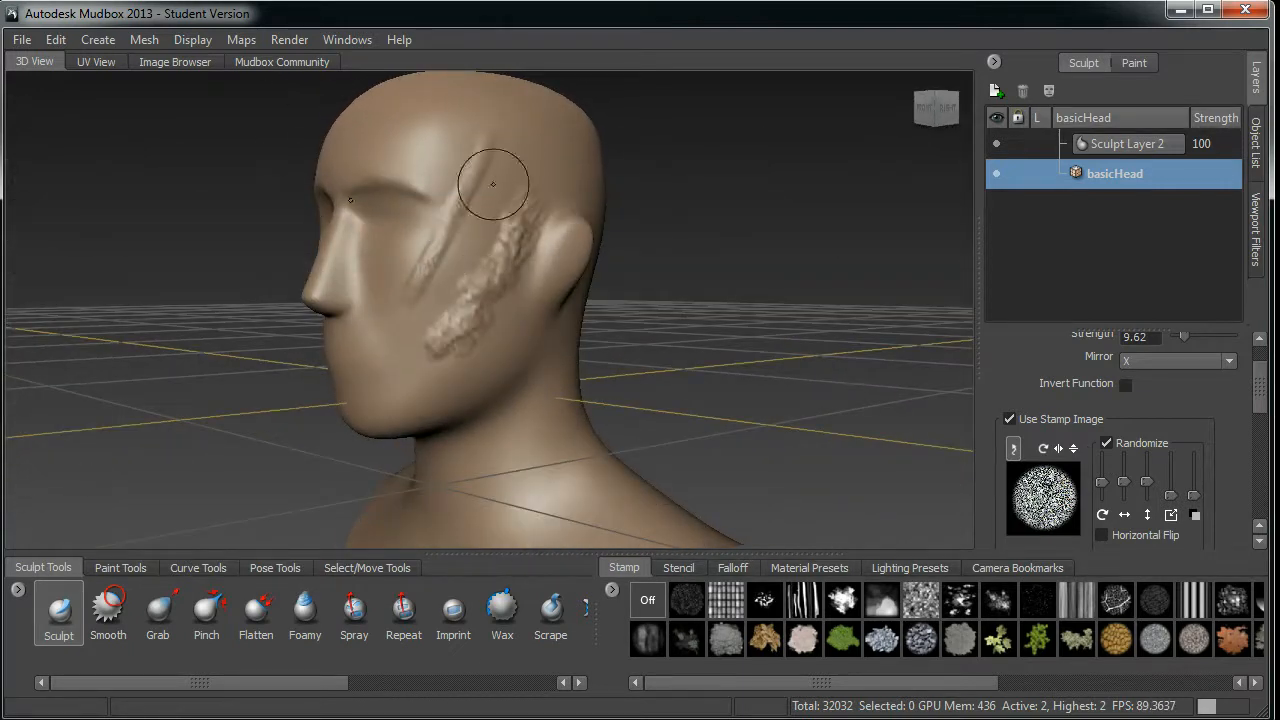
{"action": "left_click_drag", "start_coordinate": [486, 209], "coordinate": [413, 315]}
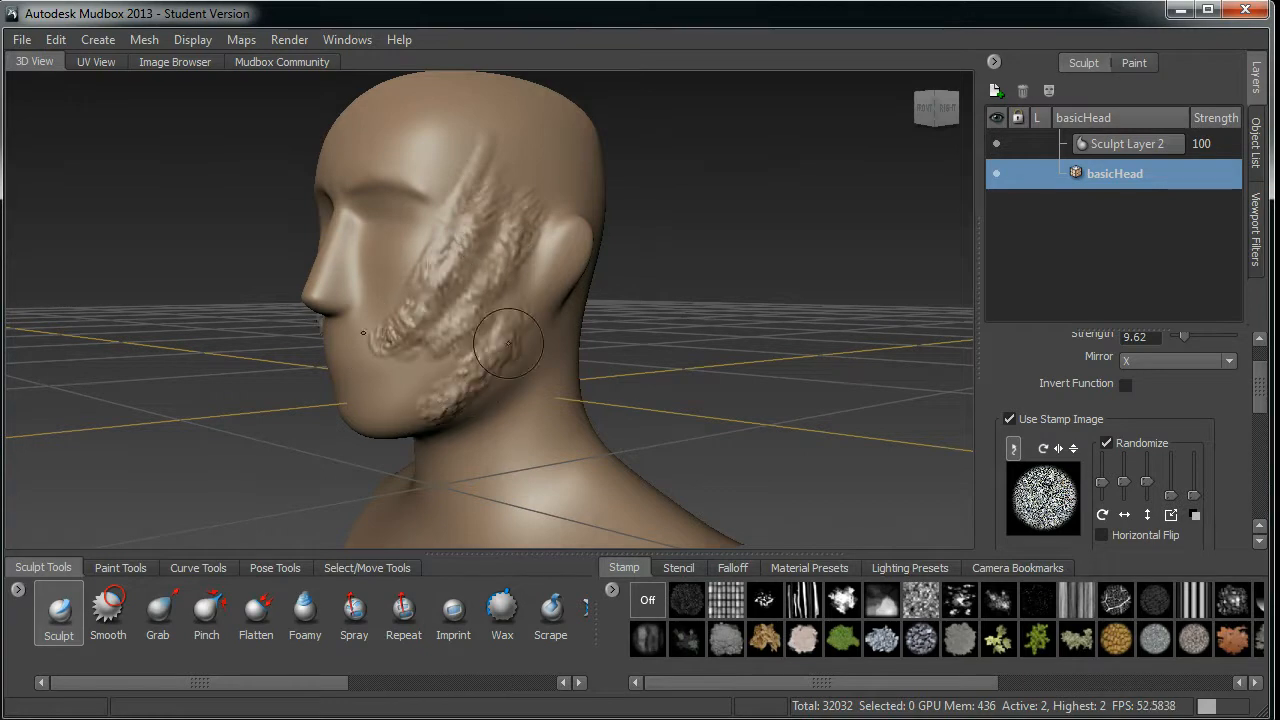
- Undo all textured test strokes on the face
{"action": "key", "text": "ctrl+z"}
{"action": "key", "text": "ctrl+z"}
{"action": "key", "text": "ctrl+z"}
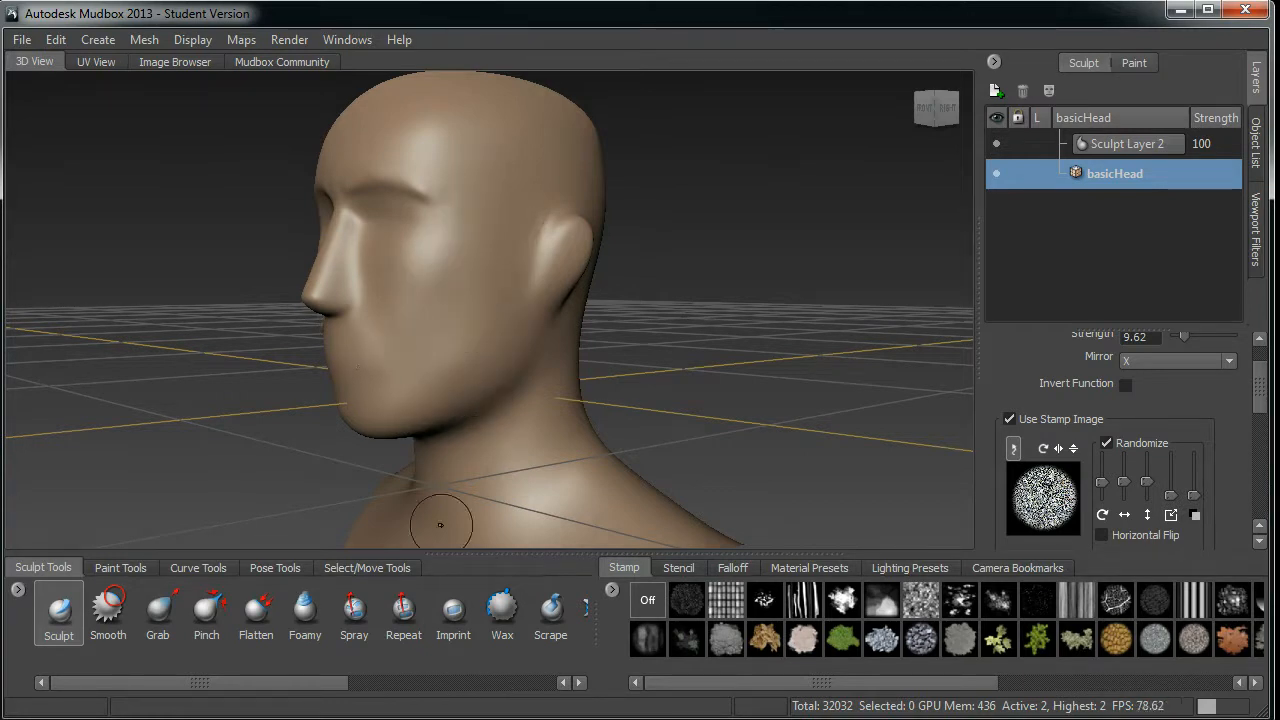
- Choose the white vertical-streak stamp, turn off Randomize, and sculpt a stroke from the temple down to the cheek
{"action": "scroll", "coordinate": [1262, 403], "scroll_direction": "down", "scroll_amount": 1}
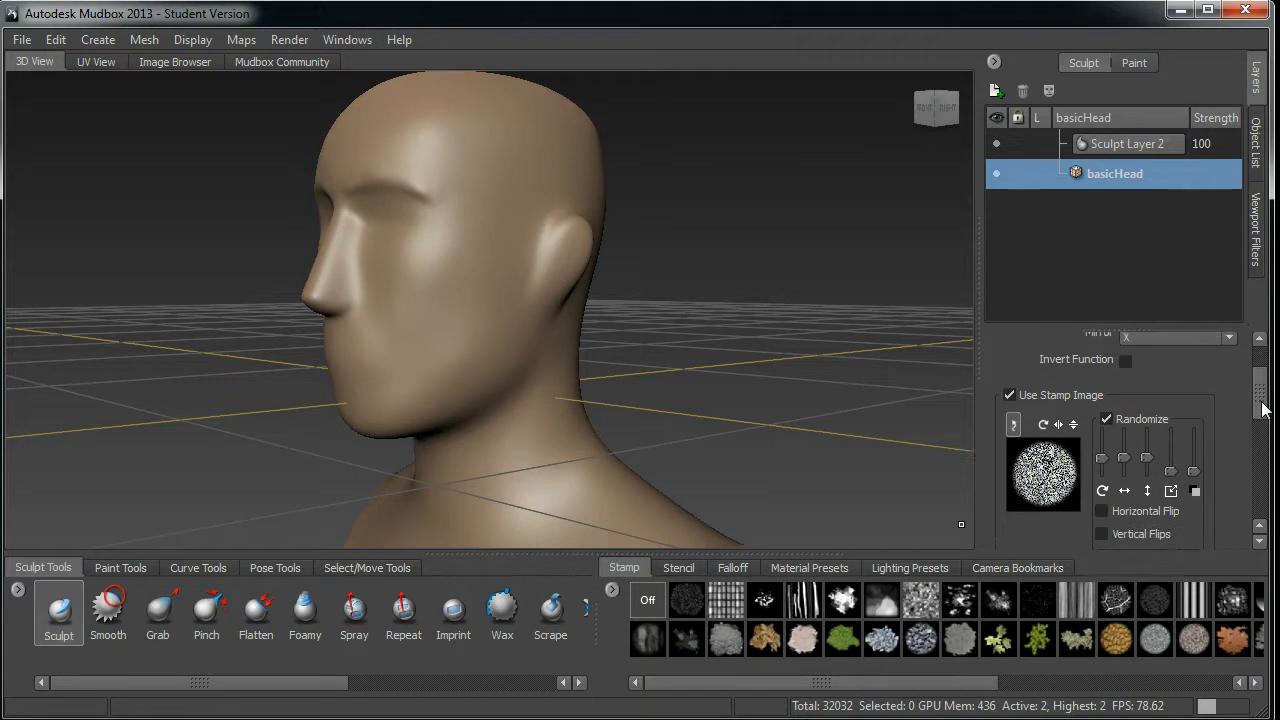
{"action": "left_click", "coordinate": [800, 604]}
{"action": "left_click_drag", "start_coordinate": [460, 165], "coordinate": [425, 265]}
{"action": "left_click", "coordinate": [1106, 423]}
{"action": "key", "text": "ctrl+z"}
{"action": "left_click_drag", "start_coordinate": [460, 136], "coordinate": [380, 300]}
{"action": "key", "text": "ctrl+z"}
{"action": "left_click_drag", "start_coordinate": [469, 136], "coordinate": [388, 302]}
- Choose the pink stone stamp and sculpt cheek strokes before and after setting the stamp spacing distance to 100
{"action": "left_click_drag", "start_coordinate": [1249, 409], "coordinate": [1249, 453]}
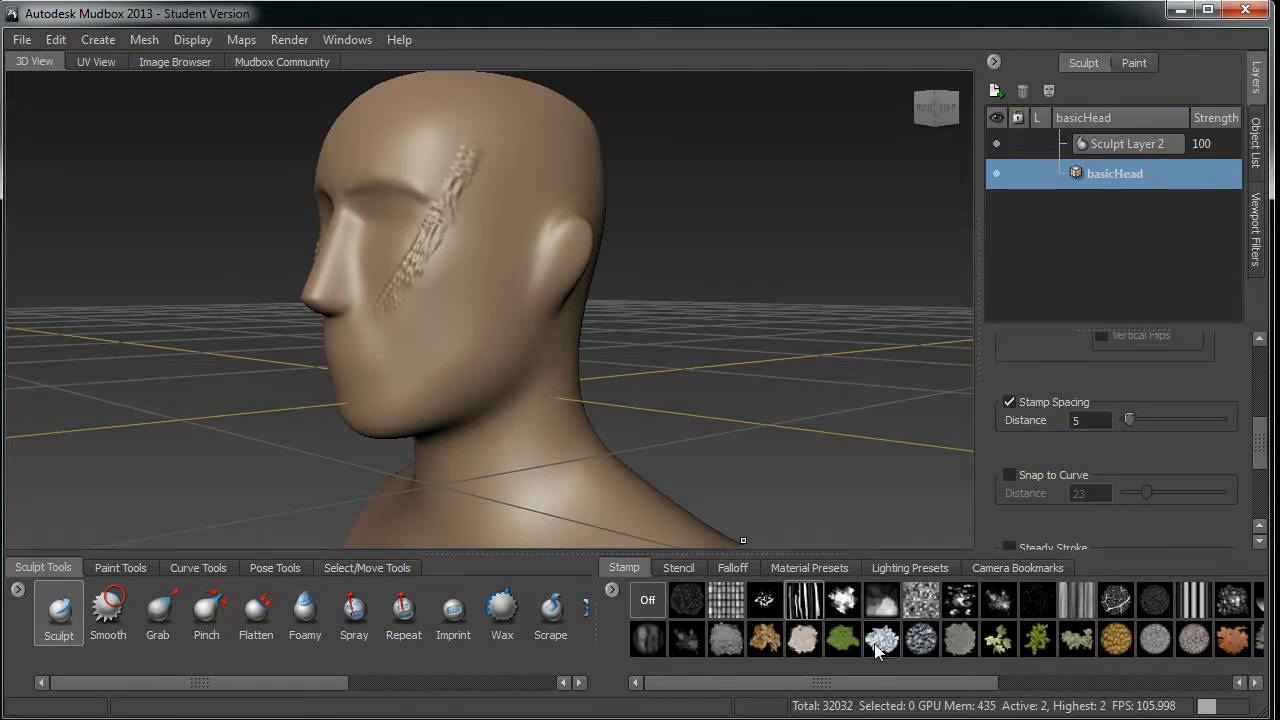
{"action": "left_click", "coordinate": [803, 640]}
{"action": "left_click_drag", "start_coordinate": [505, 145], "coordinate": [397, 378]}
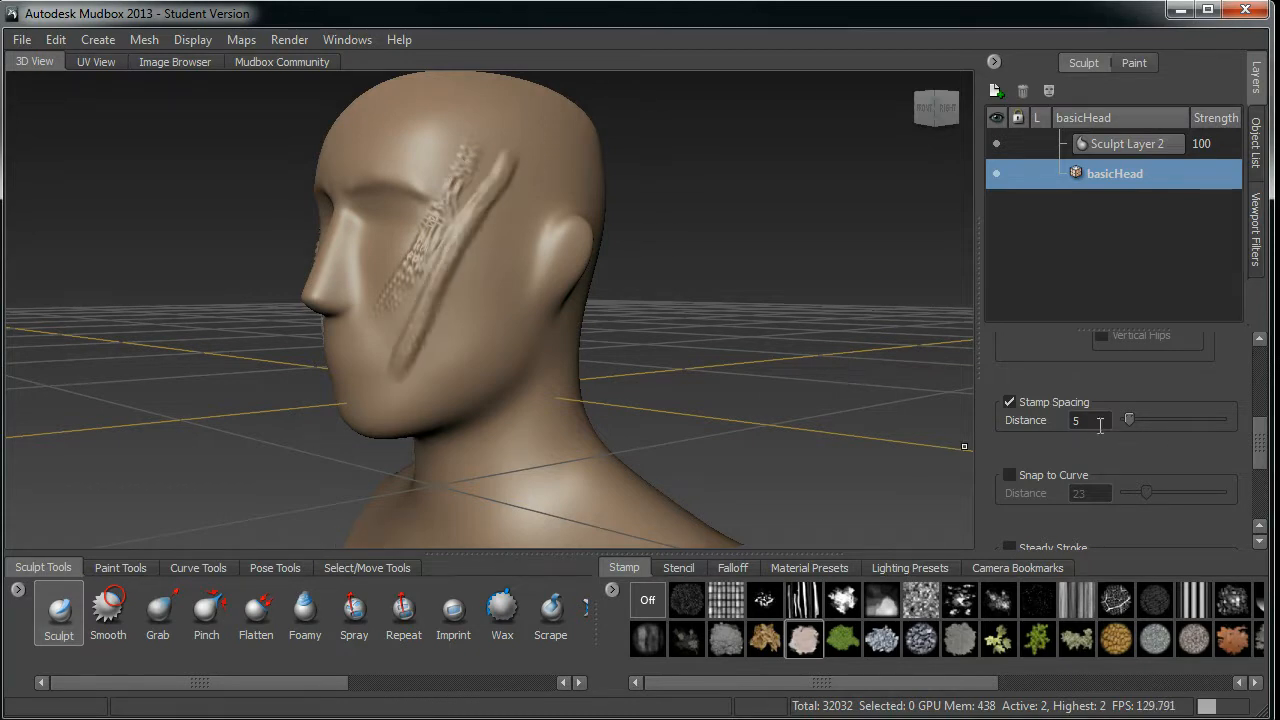
{"action": "left_click_drag", "start_coordinate": [1129, 419], "coordinate": [1208, 420]}
{"action": "left_click_drag", "start_coordinate": [524, 217], "coordinate": [470, 385]}
- Sculpt a stroke of widely spaced stamps from the shoulder across the upper chest
{"action": "mouse_move", "coordinate": [700, 380]}
{"action": "left_mouse_down", "text": "alt"}
{"action": "mouse_move", "coordinate": [820, 350]}
{"action": "mouse_move", "coordinate": [832, 391]}
{"action": "left_mouse_up", "text": "alt"}
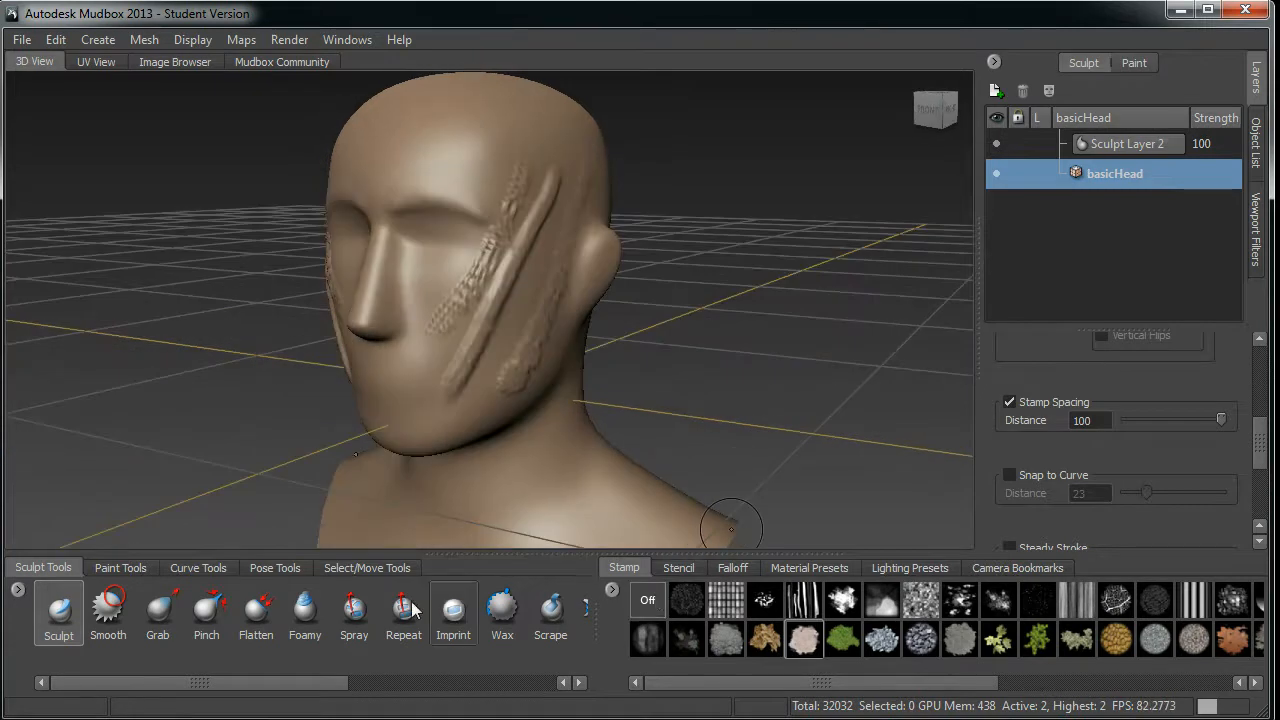
{"action": "middle_click_drag", "start_coordinate": [423, 451], "coordinate": [363, 400], "text": "alt"}
{"action": "left_click_drag", "start_coordinate": [363, 400], "coordinate": [338, 483], "text": "alt"}
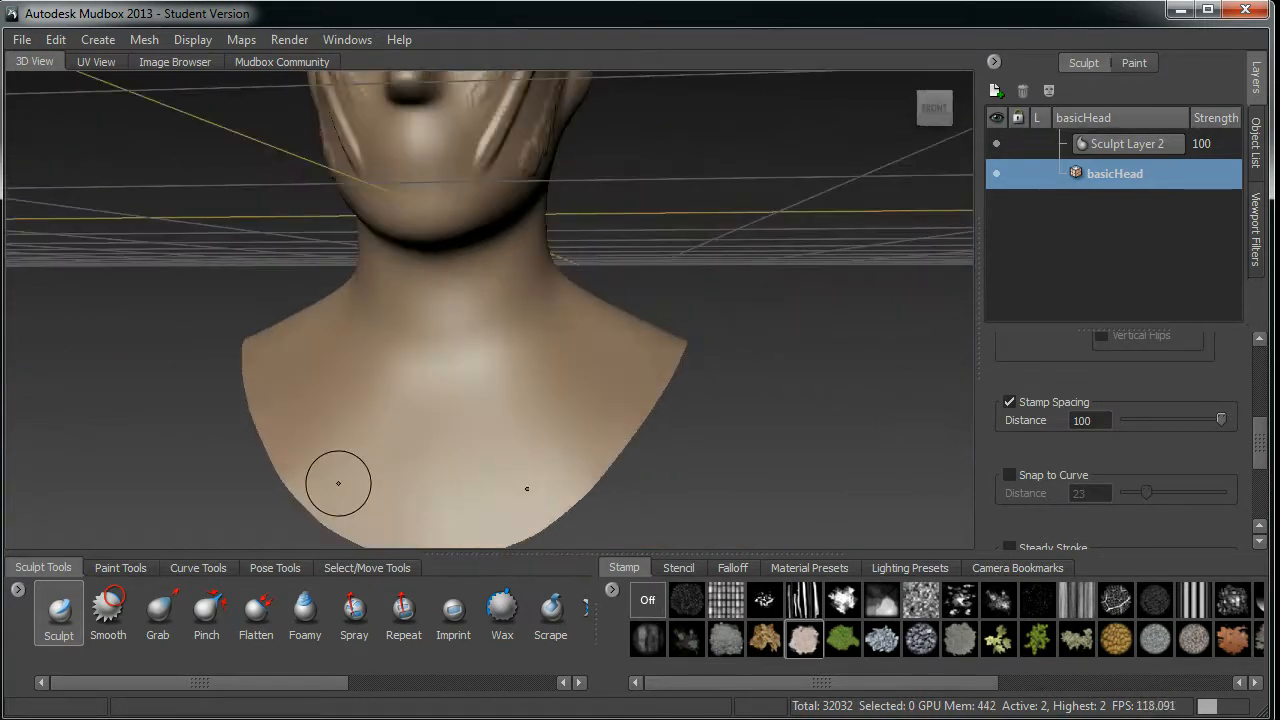
{"action": "left_click_drag", "start_coordinate": [310, 428], "coordinate": [258, 445], "text": "alt"}
{"action": "mouse_move", "coordinate": [577, 331]}
{"action": "left_mouse_down"}
{"action": "mouse_move", "coordinate": [500, 405]}
{"action": "mouse_move", "coordinate": [408, 437]}
{"action": "left_mouse_up"}
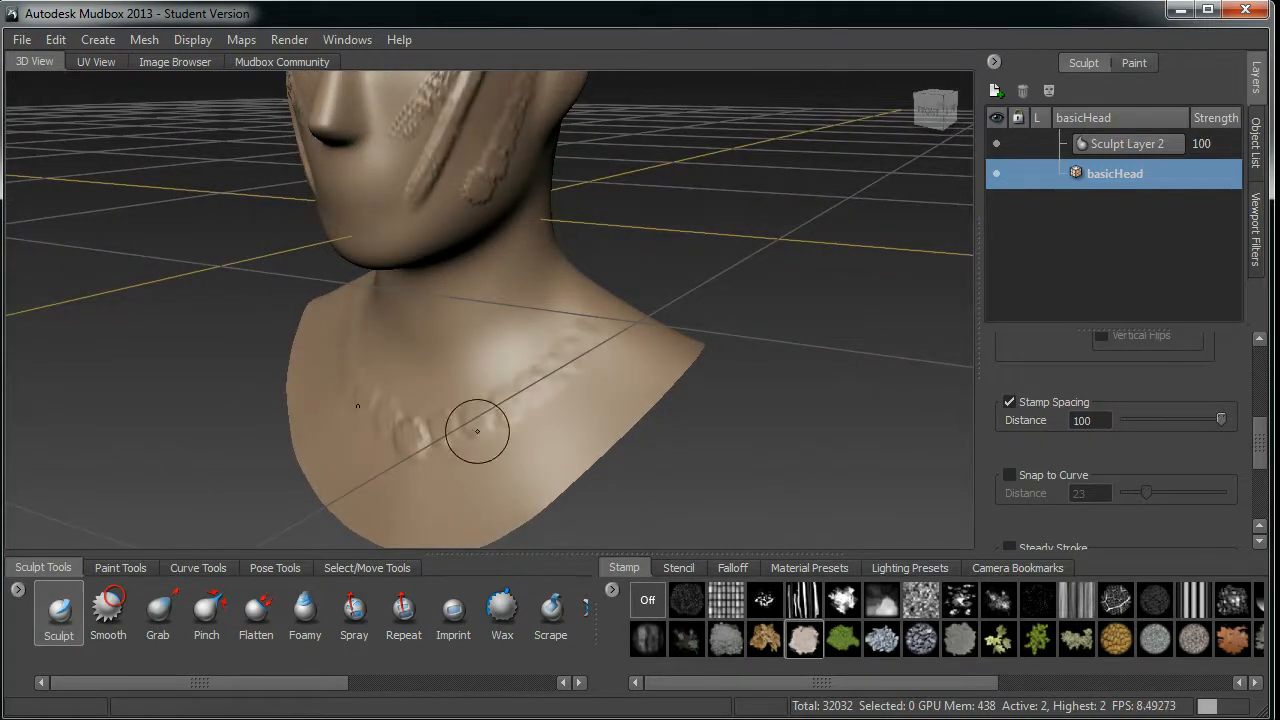
{"action": "mouse_move", "coordinate": [706, 336]}
{"action": "left_mouse_down", "text": "alt"}
{"action": "mouse_move", "coordinate": [631, 374]}
{"action": "mouse_move", "coordinate": [688, 354]}
{"action": "left_mouse_up", "text": "alt"}
{"action": "left_click_drag", "start_coordinate": [510, 370], "coordinate": [551, 385], "text": "alt"}
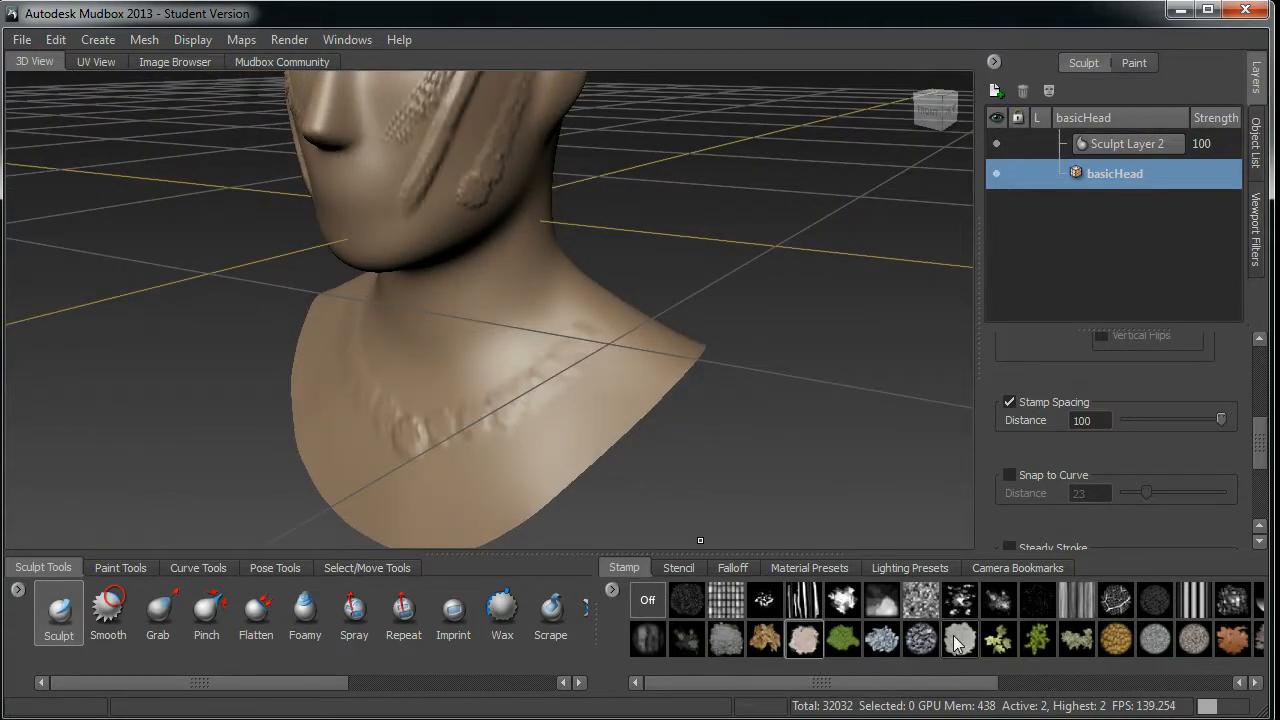
- Choose the golden pebble stamp, set the stamp spacing distance to 6, and sculpt several strokes across the neck and chest
{"action": "left_click", "coordinate": [1116, 638]}
{"action": "mouse_move", "coordinate": [578, 318]}
{"action": "left_mouse_down"}
{"action": "mouse_move", "coordinate": [540, 318]}
{"action": "mouse_move", "coordinate": [445, 357]}
{"action": "left_mouse_up"}
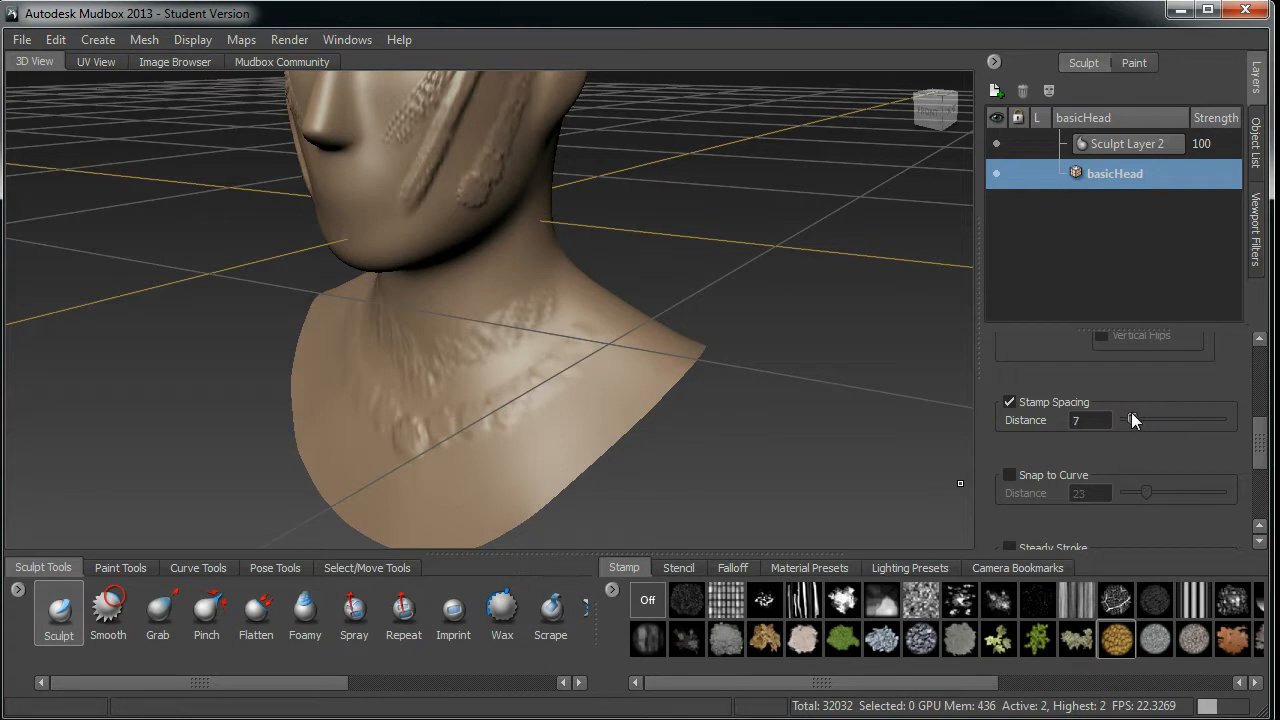
{"action": "left_click_drag", "start_coordinate": [1127, 414], "coordinate": [1131, 416]}
{"action": "left_click_drag", "start_coordinate": [642, 344], "coordinate": [430, 496]}
{"action": "left_click_drag", "start_coordinate": [660, 366], "coordinate": [557, 427]}
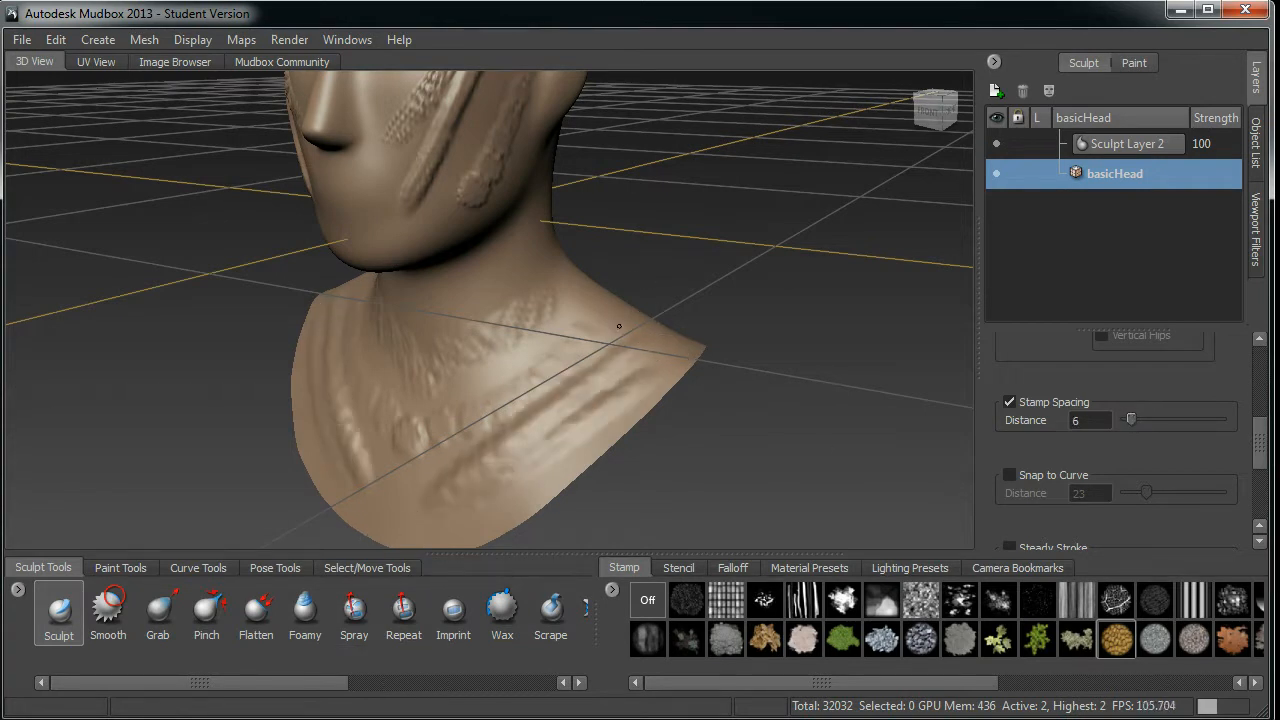
{"action": "left_click_drag", "start_coordinate": [631, 318], "coordinate": [456, 420]}
- Undo all the stamped strokes on the chest and face to restore the smooth surface
{"action": "key", "text": "ctrl+z"}
{"action": "key", "text": "ctrl+z"}
{"action": "key", "text": "ctrl+z"}
{"action": "key", "text": "ctrl+z"}
{"action": "key", "text": "ctrl+z"}
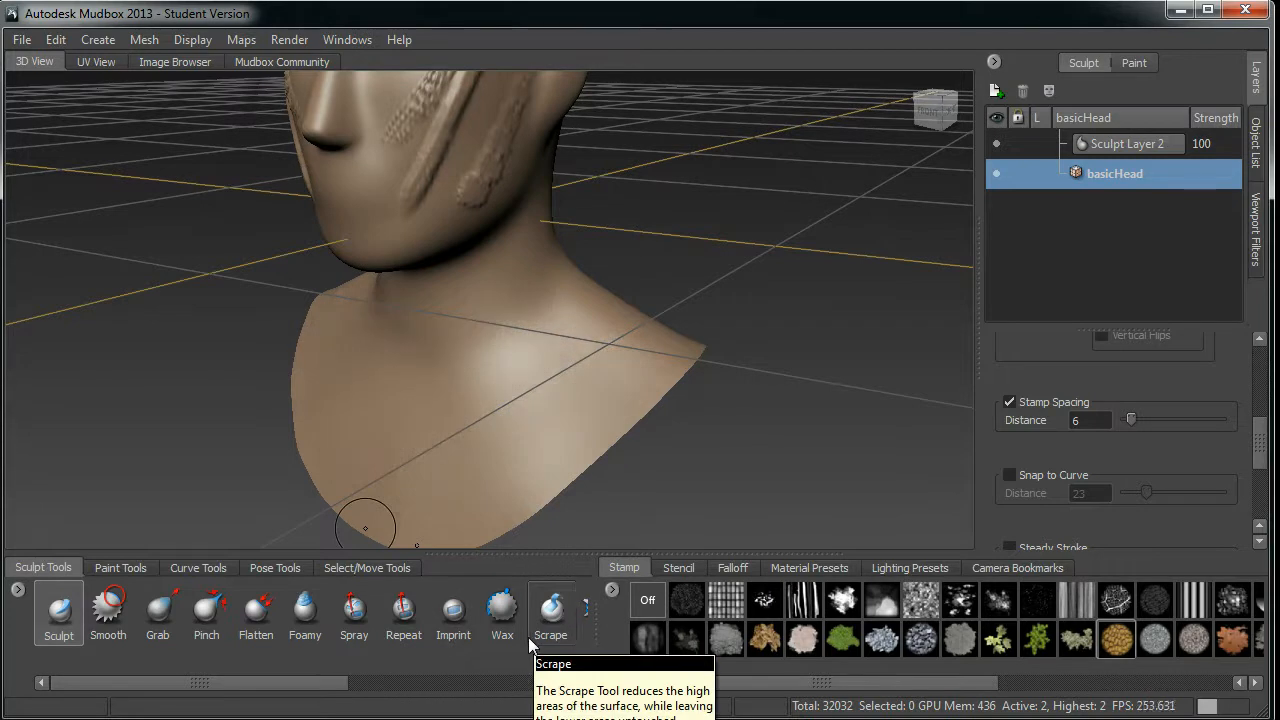
{"action": "key", "text": "ctrl+z"}
- Enable Steady Stroke for the Sculpt brush and subdivide the head mesh to level 3
{"action": "left_click_drag", "start_coordinate": [1259, 438], "coordinate": [1259, 485]}
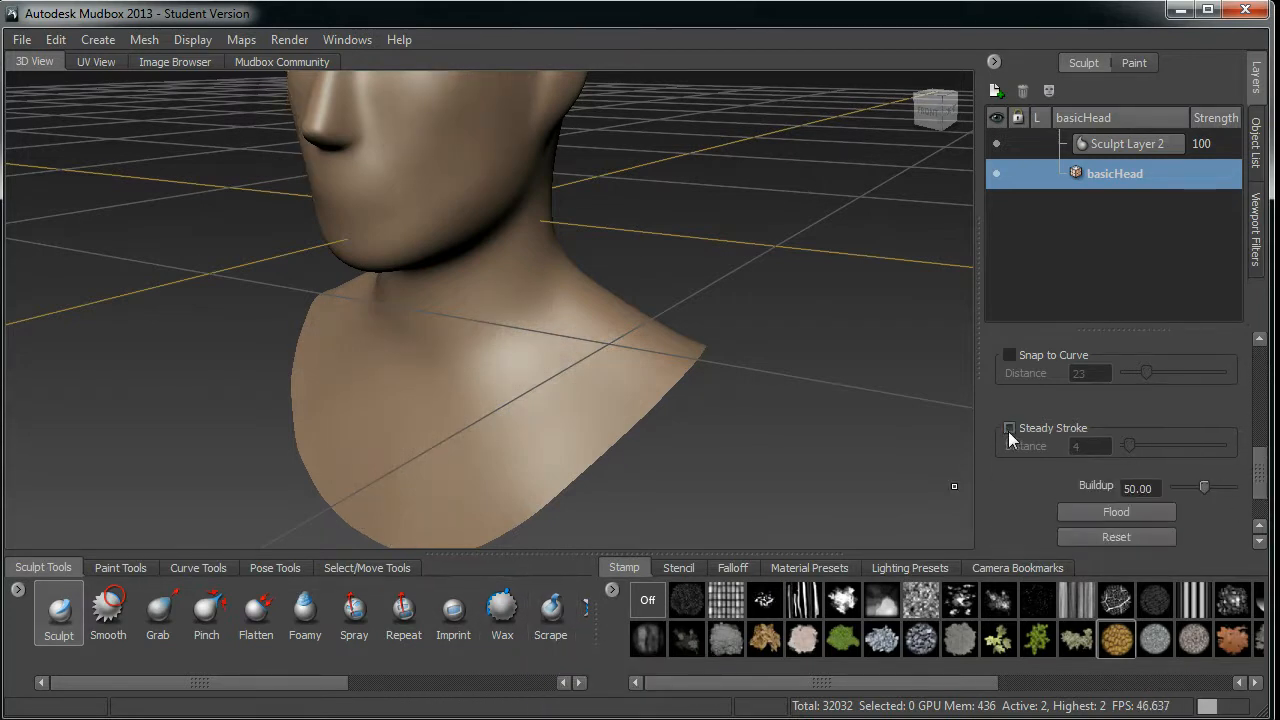
{"action": "left_click_drag", "start_coordinate": [566, 289], "coordinate": [531, 385], "text": "alt"}
{"action": "key", "text": "shift+d"}
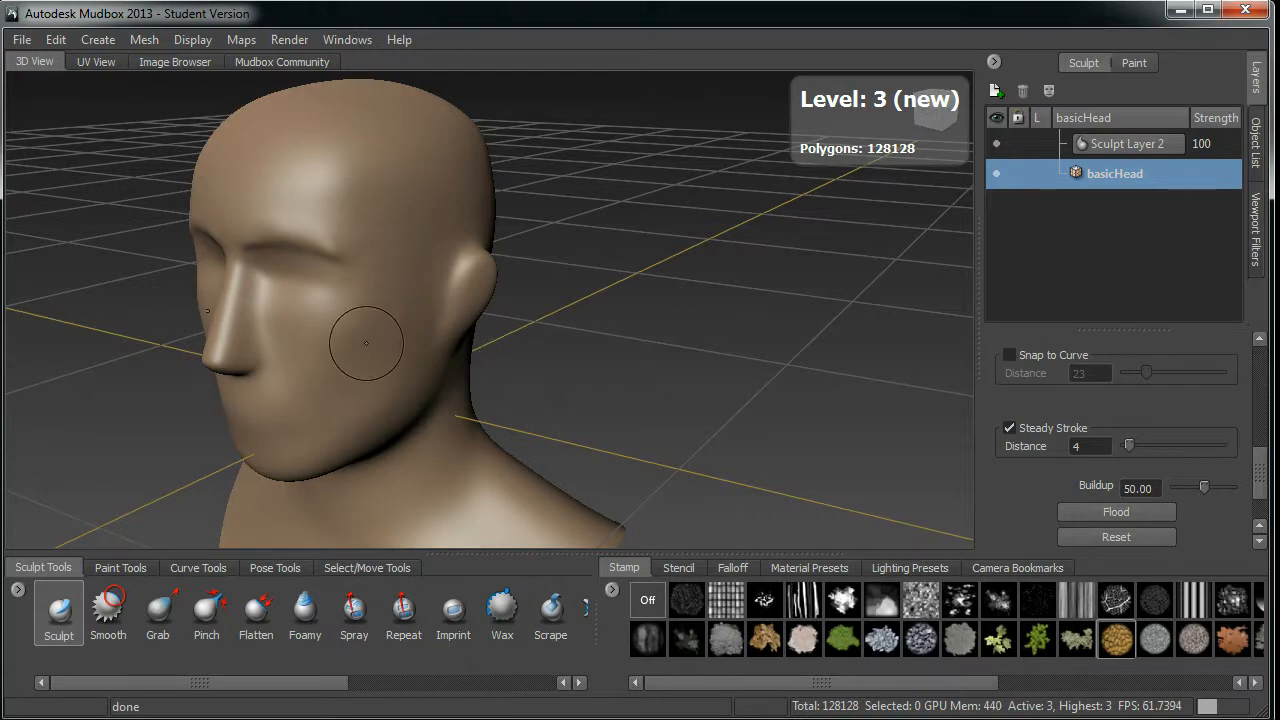
- Try several Steady Stroke sculpt strokes from the temple along the cheek and jawline, and undo them all
{"action": "mouse_move", "coordinate": [601, 315]}
{"action": "left_mouse_down", "text": "alt"}
{"action": "mouse_move", "coordinate": [409, 206]}
{"action": "mouse_move", "coordinate": [386, 296]}
{"action": "mouse_move", "coordinate": [282, 372]}
{"action": "left_mouse_up", "text": "alt"}
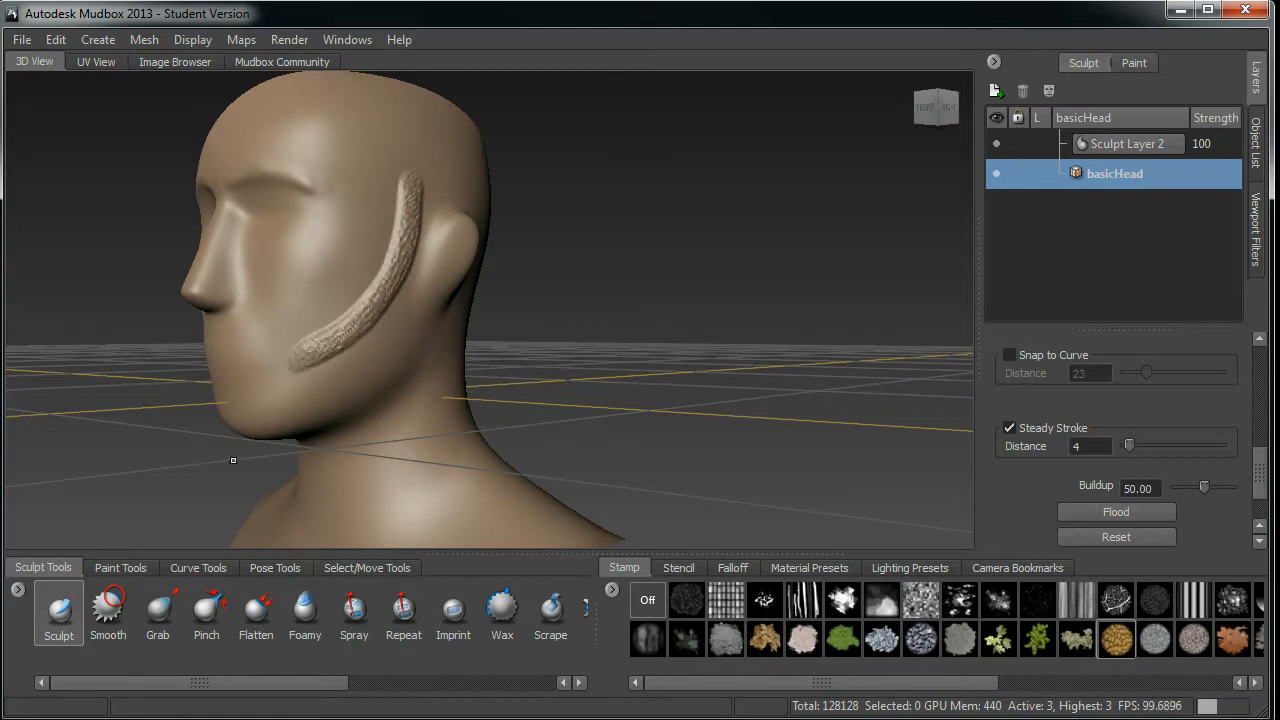
{"action": "key", "text": "ctrl+z"}
{"action": "mouse_move", "coordinate": [403, 192]}
{"action": "left_mouse_down"}
{"action": "mouse_move", "coordinate": [388, 328]}
{"action": "mouse_move", "coordinate": [335, 368]}
{"action": "mouse_move", "coordinate": [240, 406]}
{"action": "left_mouse_up"}
{"action": "key", "text": "ctrl+z"}
{"action": "mouse_move", "coordinate": [423, 150]}
{"action": "left_mouse_down"}
{"action": "mouse_move", "coordinate": [412, 318]}
{"action": "mouse_move", "coordinate": [355, 388]}
{"action": "mouse_move", "coordinate": [189, 467]}
{"action": "left_mouse_up"}
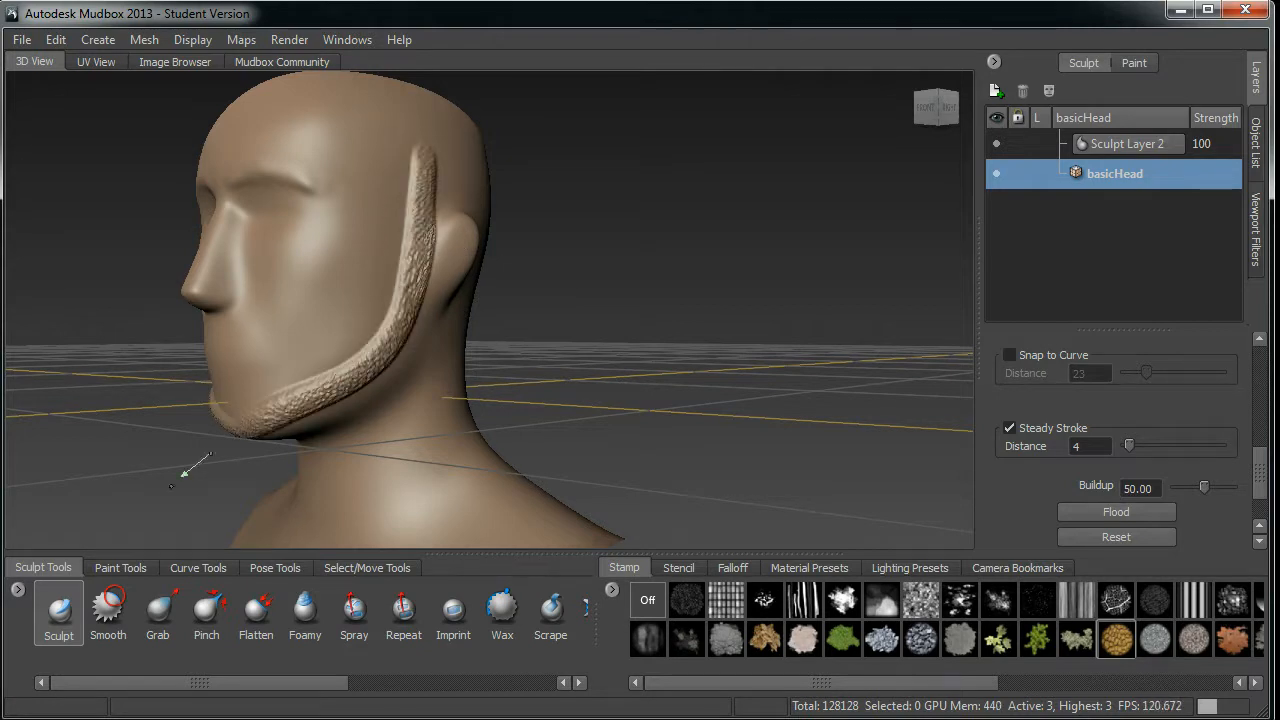
{"action": "mouse_move", "coordinate": [403, 165]}
{"action": "left_mouse_down"}
{"action": "mouse_move", "coordinate": [398, 270]}
{"action": "mouse_move", "coordinate": [177, 428]}
{"action": "mouse_move", "coordinate": [385, 235]}
{"action": "mouse_move", "coordinate": [119, 428]}
{"action": "left_mouse_up"}
{"action": "left_click_drag", "start_coordinate": [331, 178], "coordinate": [86, 428]}
{"action": "key", "text": "ctrl+z"}
{"action": "key", "text": "ctrl+z"}
{"action": "key", "text": "ctrl+z"}
{"action": "key", "text": "ctrl+z"}
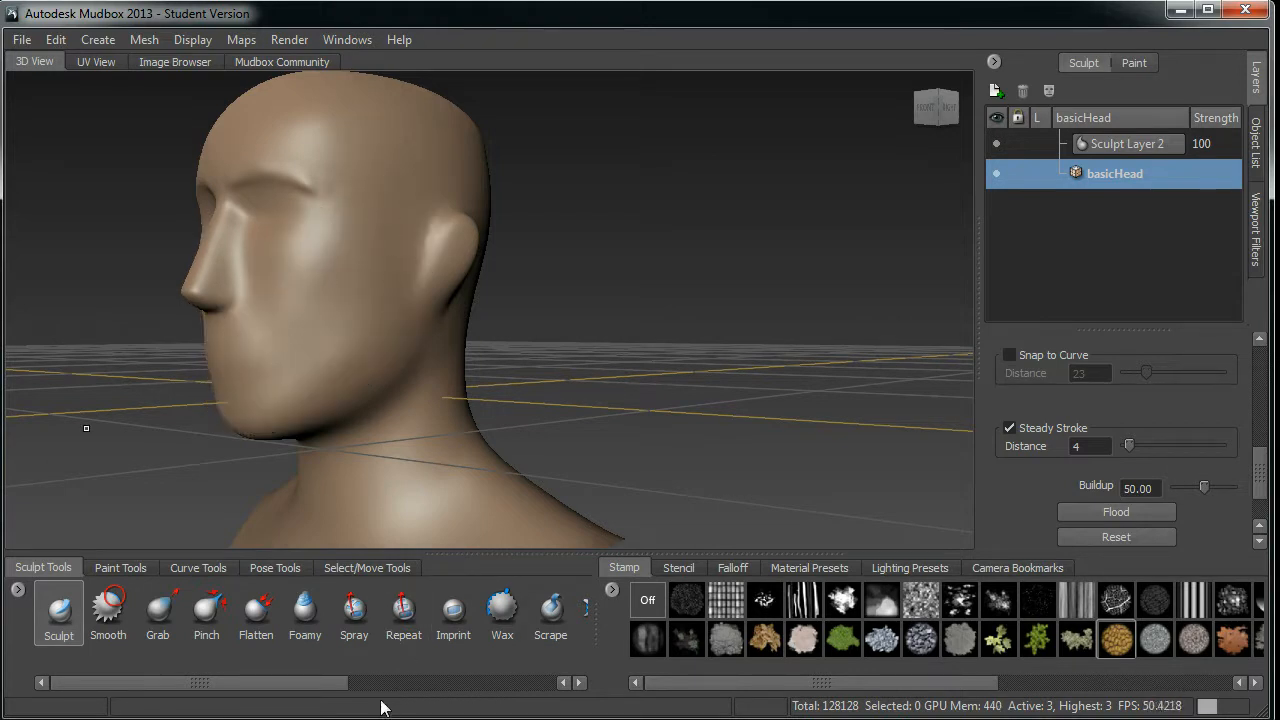
- Turn off Steady Stroke for the Sculpt brush
{"action": "left_click_drag", "start_coordinate": [771, 218], "coordinate": [726, 233], "text": "alt"}
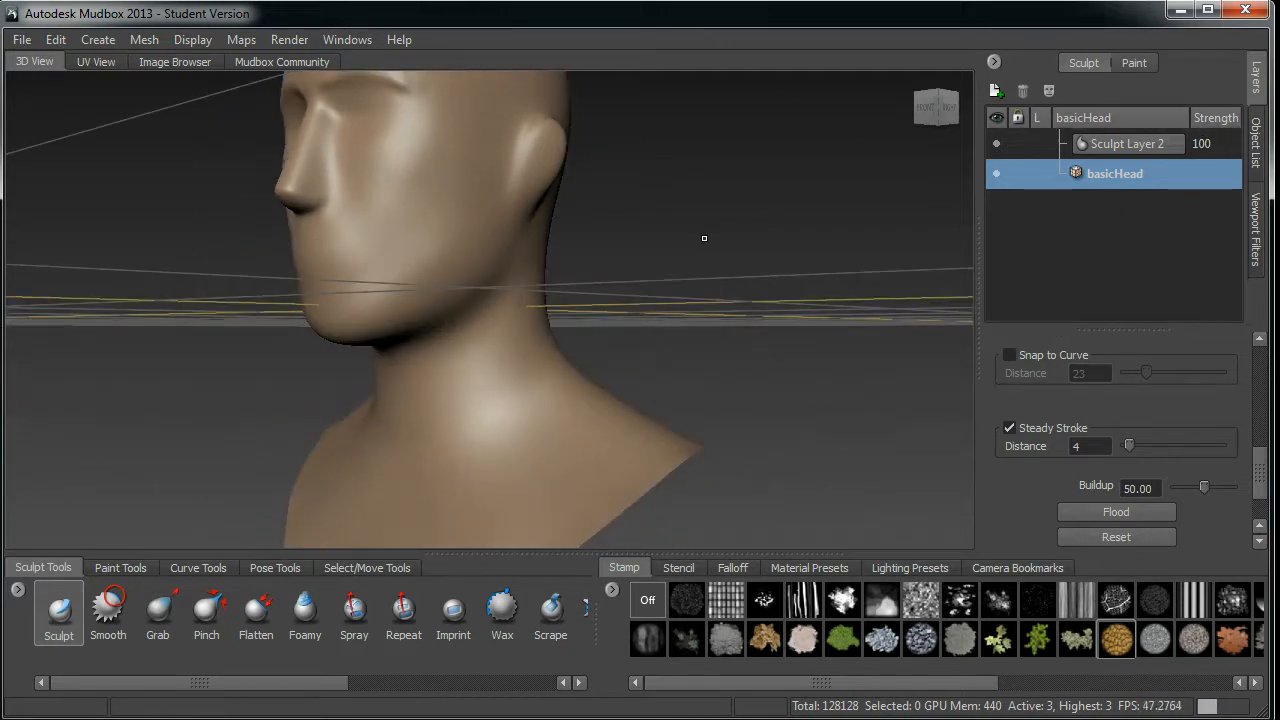
{"action": "left_click_drag", "start_coordinate": [531, 319], "coordinate": [533, 347]}
{"action": "mouse_move", "coordinate": [1259, 467]}
{"action": "left_mouse_down"}
{"action": "mouse_move", "coordinate": [1259, 420]}
{"action": "mouse_move", "coordinate": [1259, 488]}
{"action": "left_mouse_up"}
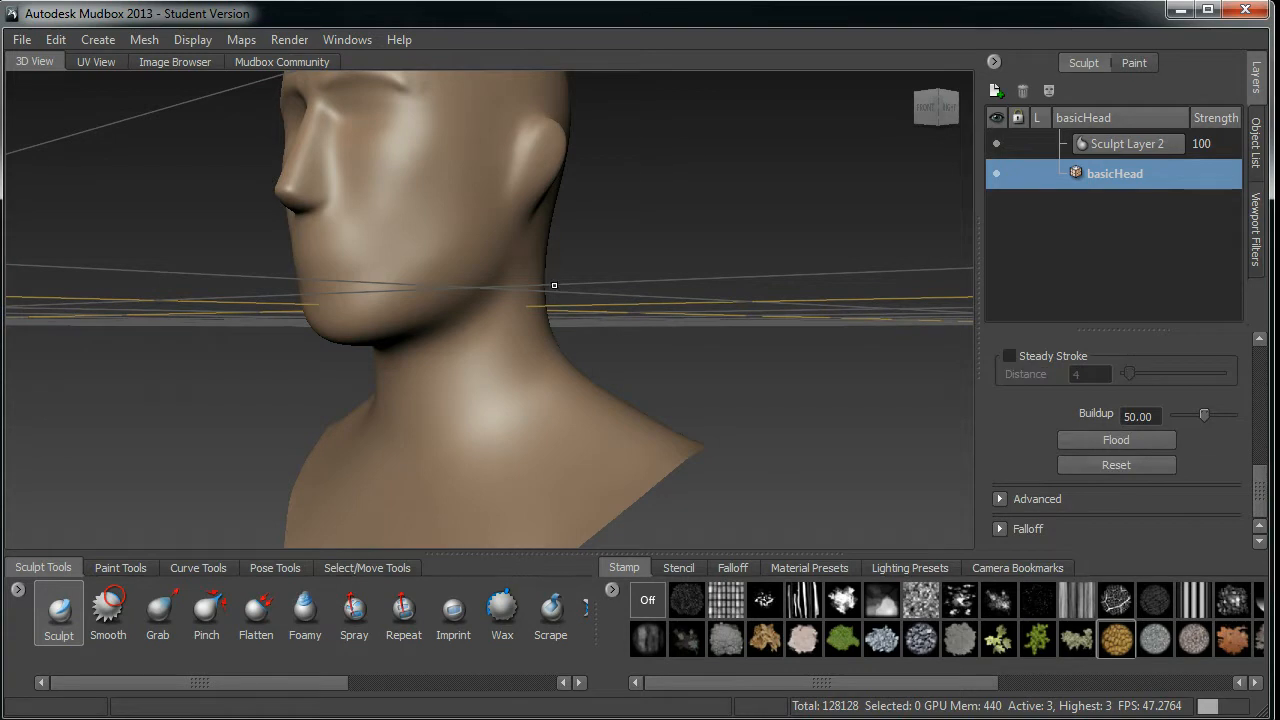
- Select the entire head model and deselect it again
{"action": "right_click", "coordinate": [487, 307]}
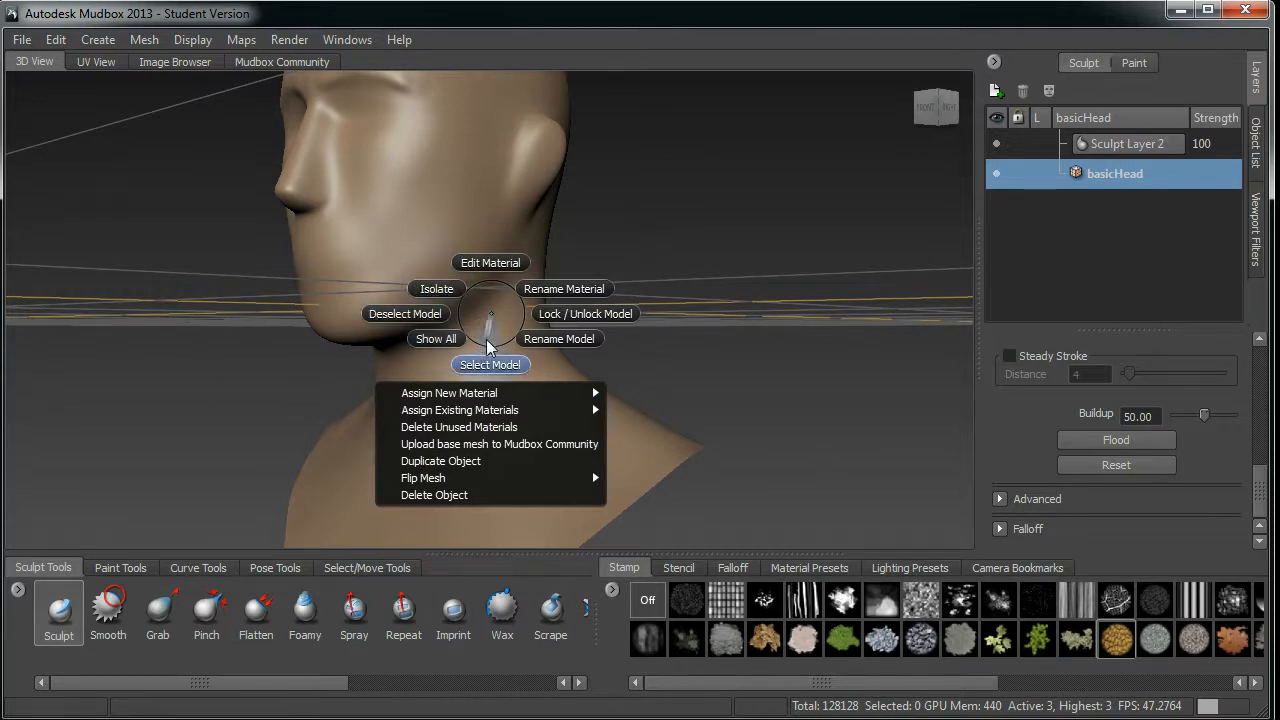
{"action": "left_click", "coordinate": [490, 364]}
{"action": "mouse_move", "coordinate": [480, 331]}
{"action": "left_mouse_down", "text": "alt"}
{"action": "mouse_move", "coordinate": [510, 320]}
{"action": "mouse_move", "coordinate": [489, 289]}
{"action": "left_mouse_up", "text": "alt"}
{"action": "right_click", "coordinate": [490, 291]}
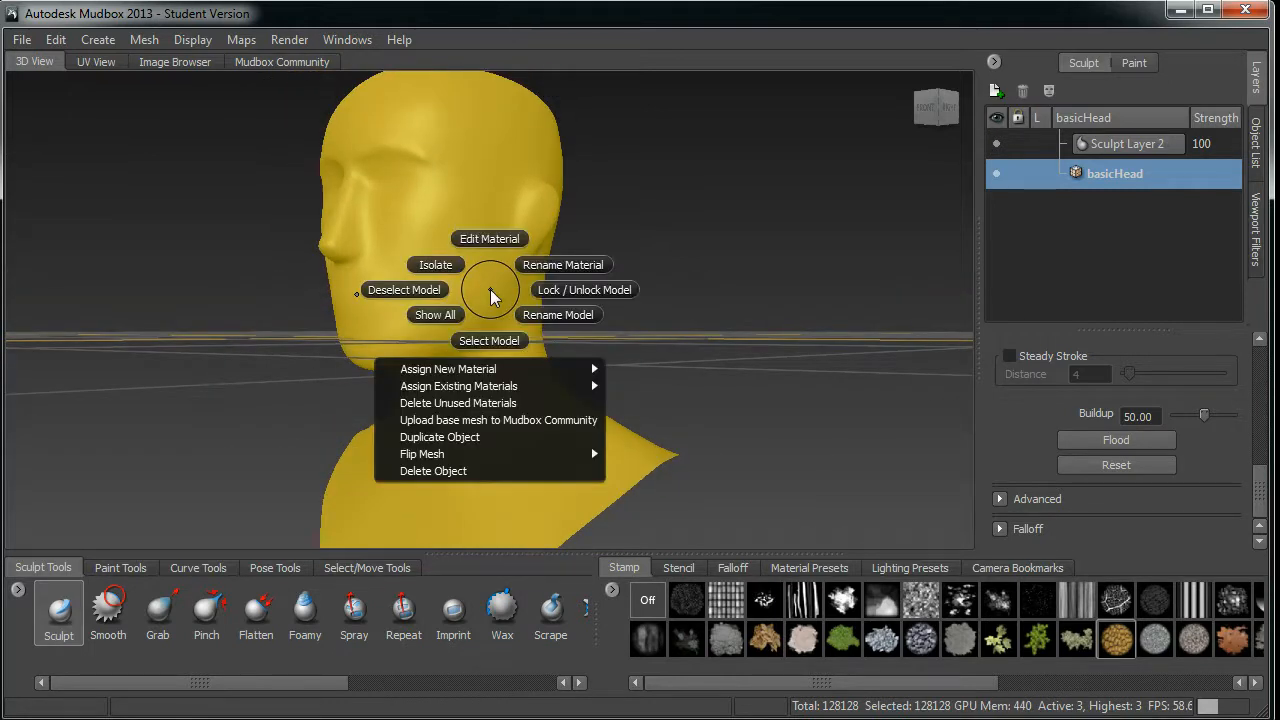
{"action": "left_click", "coordinate": [404, 290]}
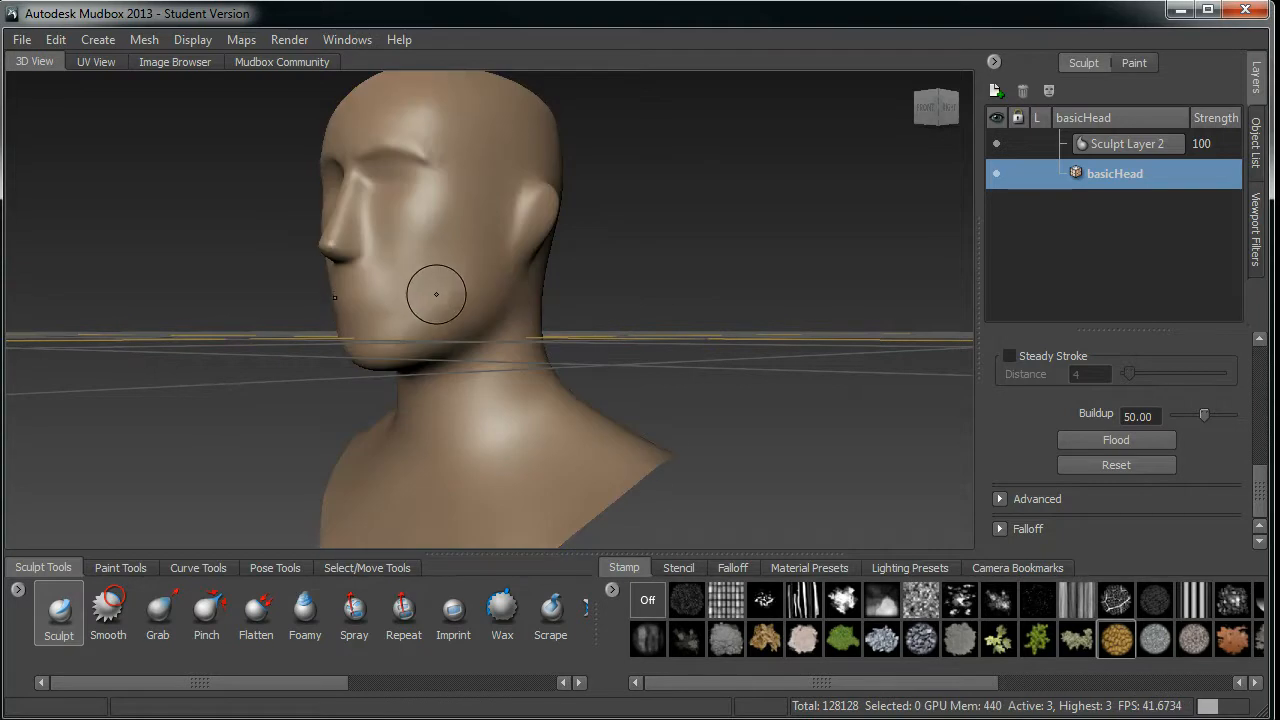
- Select the whole head once more and clear the selection
{"action": "key", "text": "ctrl+a"}
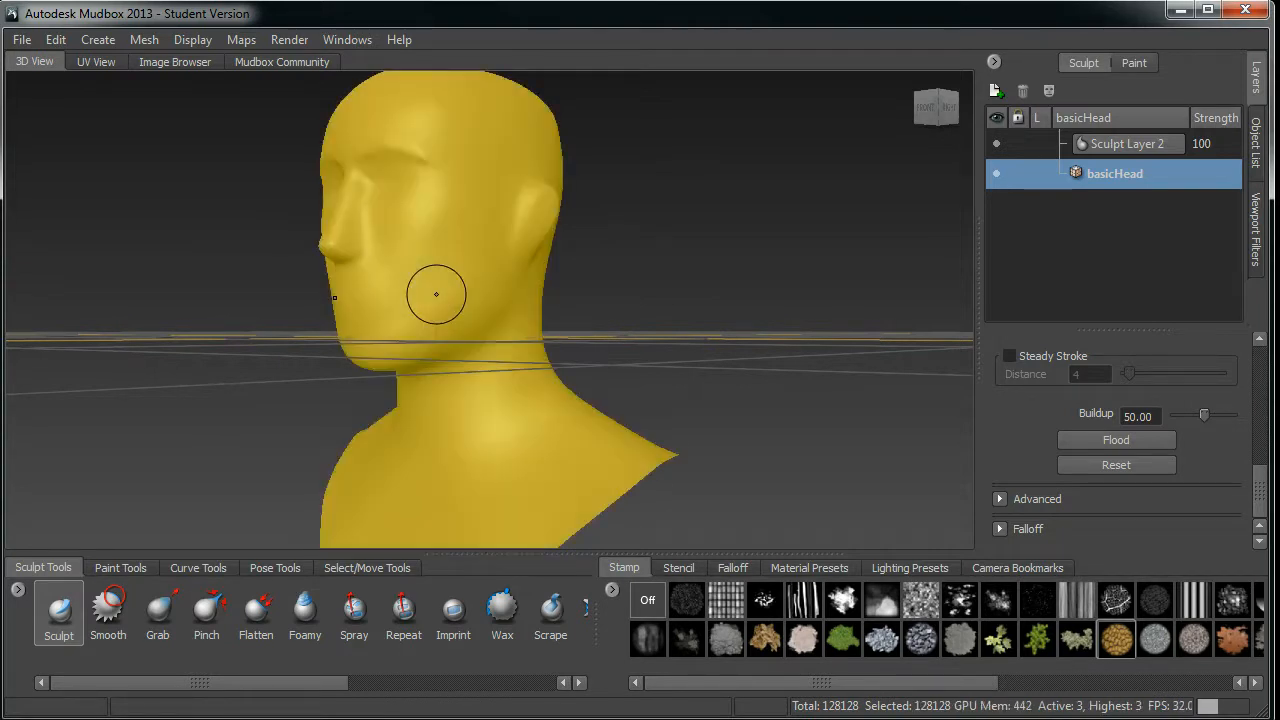
{"action": "key", "text": "d"}
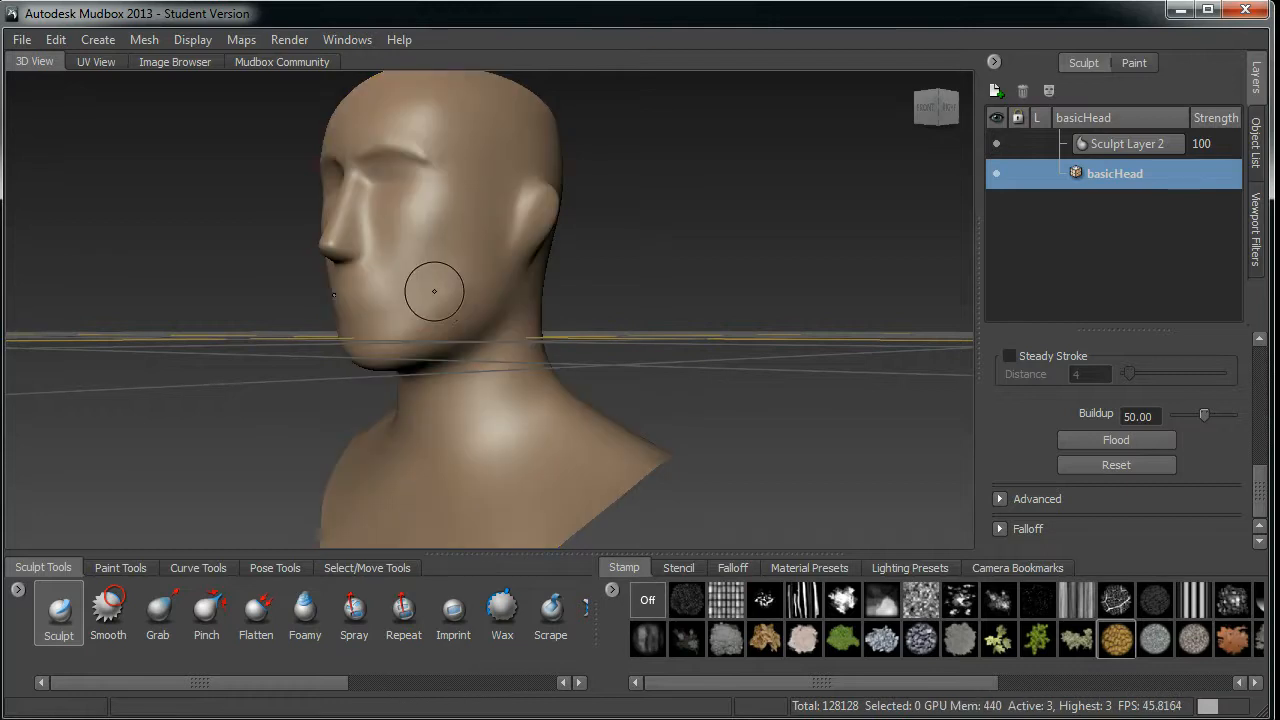
{"action": "left_click_drag", "start_coordinate": [476, 311], "coordinate": [534, 323], "text": "alt"}
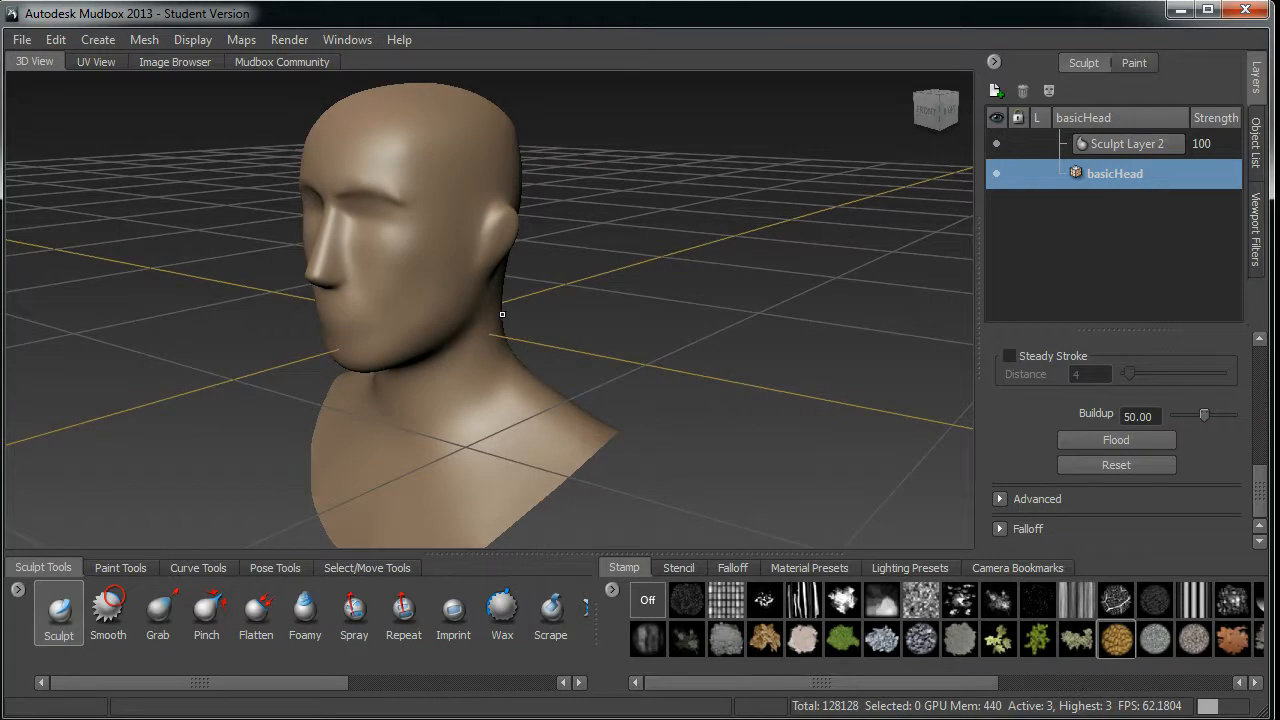
- Look through the options offered for the head model and the display options offered for the empty viewport background
{"action": "right_click", "coordinate": [480, 318]}
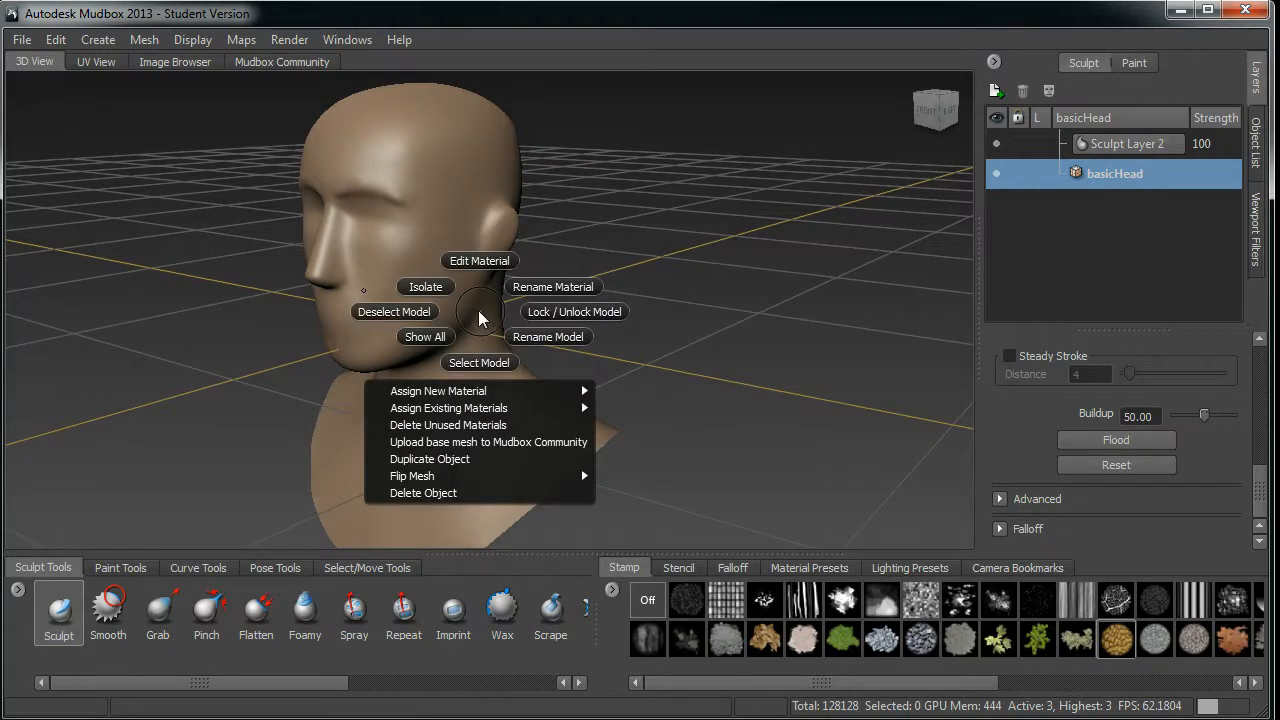
{"action": "right_click", "coordinate": [672, 298]}
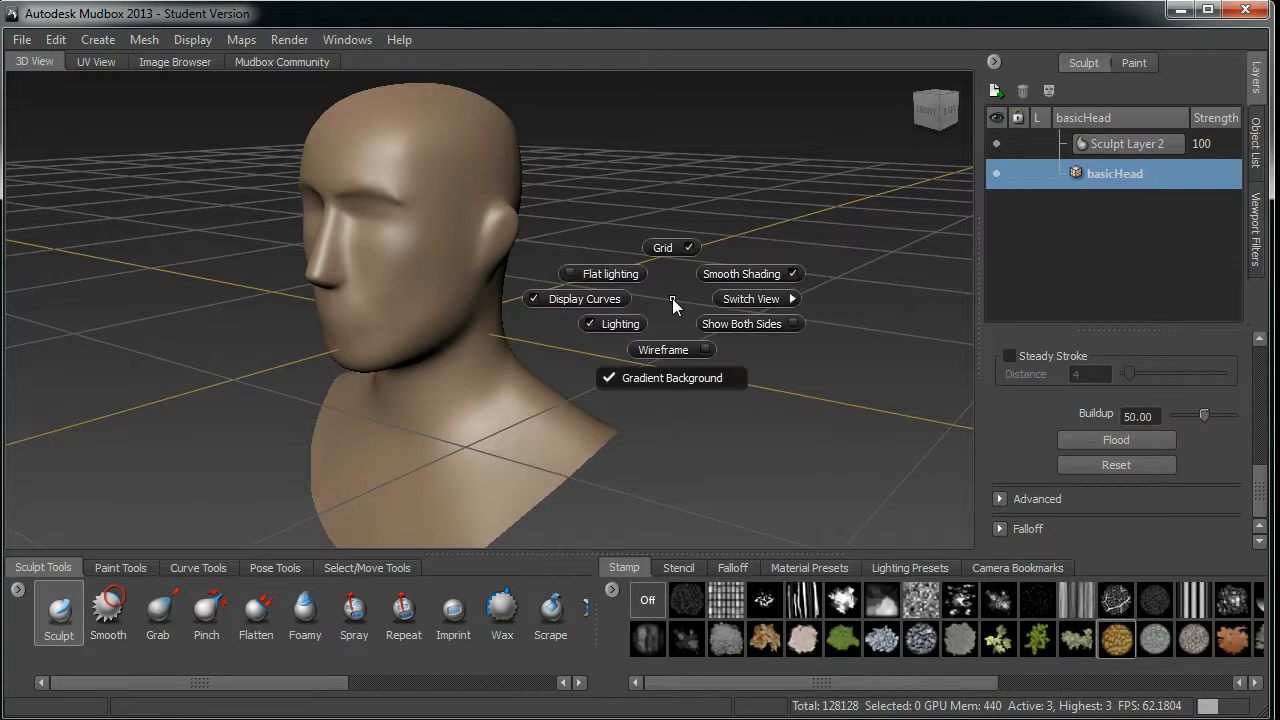
{"action": "left_click", "coordinate": [612, 273]}
{"action": "left_click_drag", "start_coordinate": [623, 284], "coordinate": [556, 294], "text": "alt"}
{"action": "left_click", "coordinate": [594, 245]}
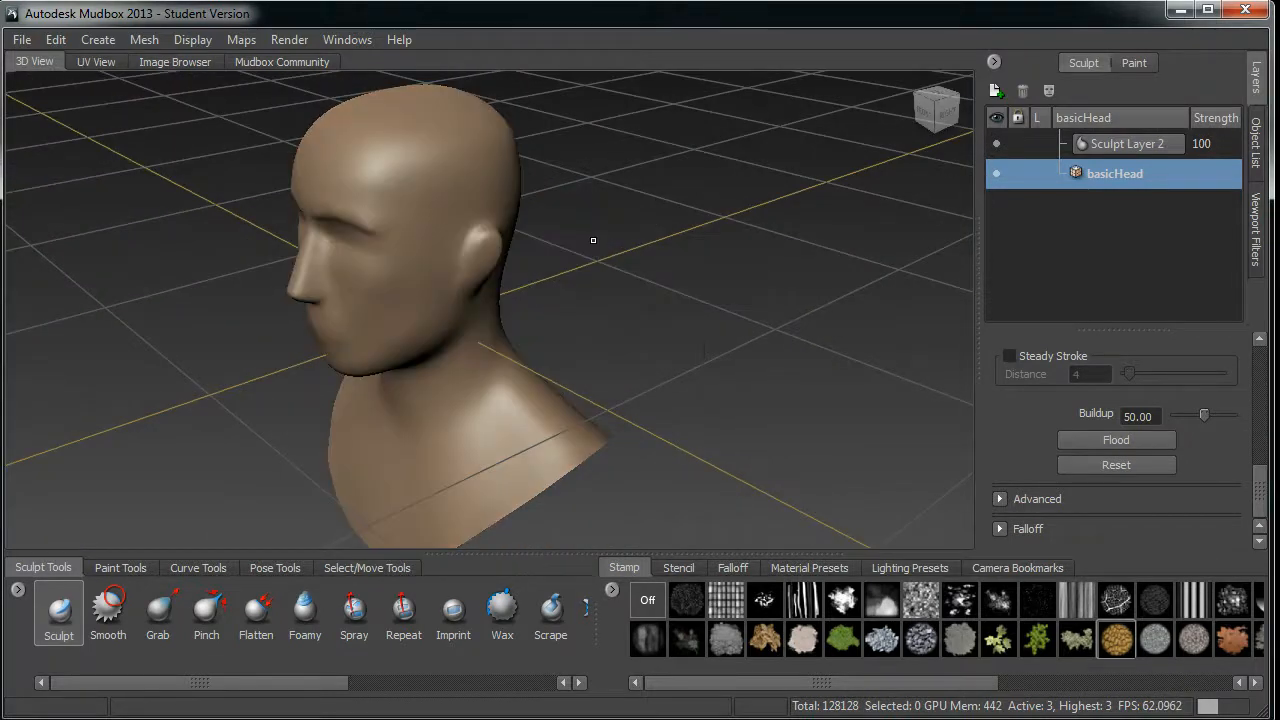
{"action": "mouse_move", "coordinate": [594, 284]}
{"action": "left_mouse_down", "text": "alt"}
{"action": "mouse_move", "coordinate": [623, 274]}
{"action": "mouse_move", "coordinate": [583, 287]}
{"action": "left_mouse_up", "text": "alt"}
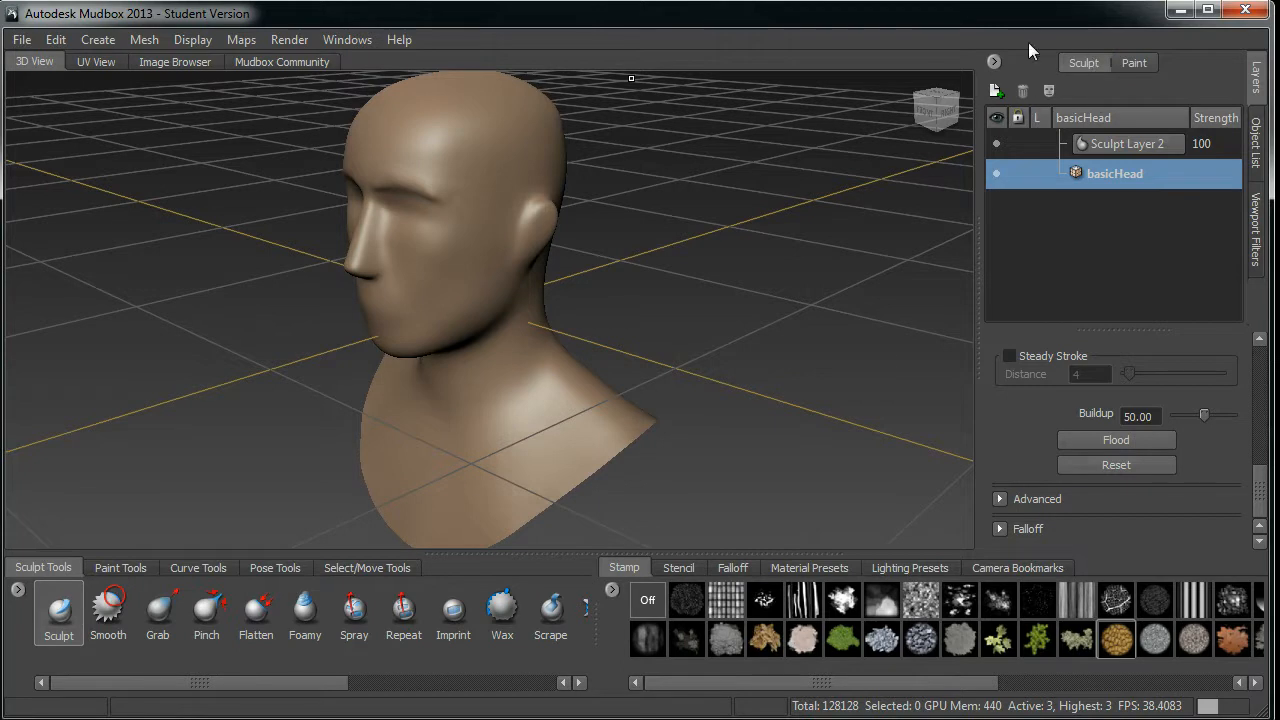
- Switch from sculpt layers to paint layers, bring up the paint tools and choose the Paint Brush
{"action": "left_click", "coordinate": [1130, 62]}
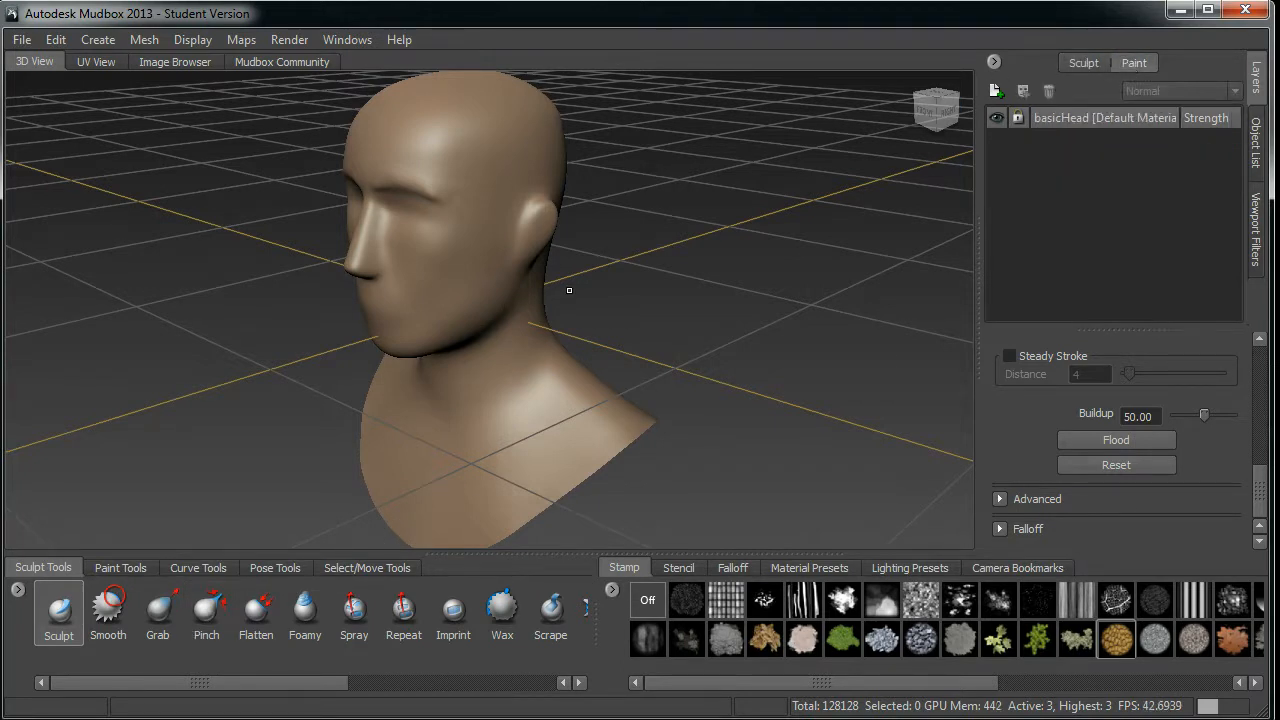
{"action": "left_click", "coordinate": [99, 567]}
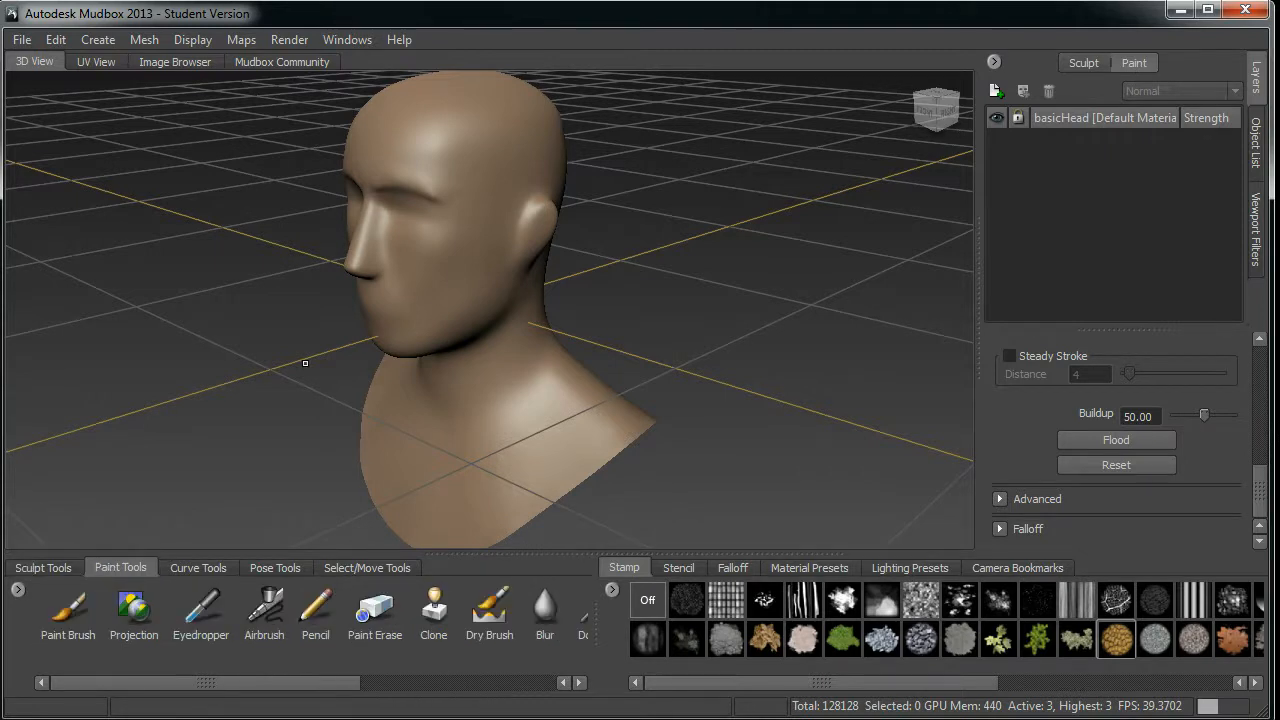
{"action": "middle_click_drag", "start_coordinate": [342, 295], "coordinate": [313, 331], "text": "alt"}
{"action": "left_click_drag", "start_coordinate": [247, 353], "coordinate": [252, 328], "text": "alt"}
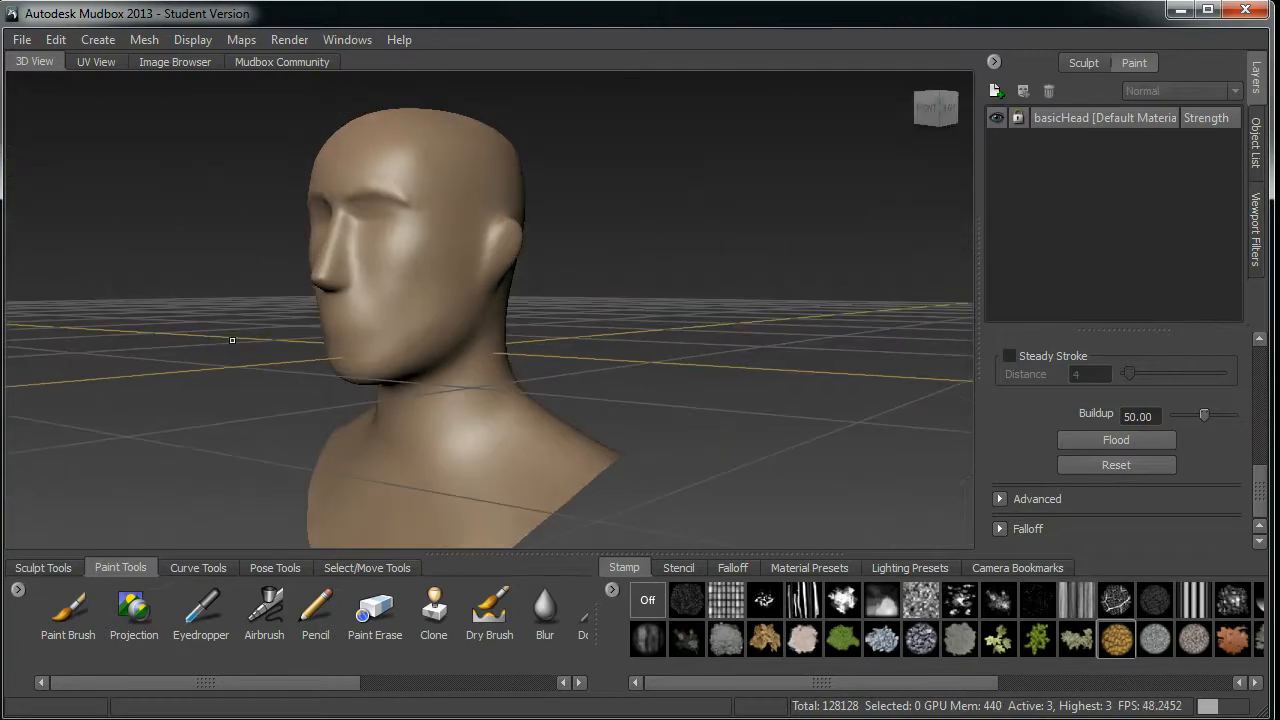
{"action": "left_click_drag", "start_coordinate": [167, 474], "coordinate": [217, 380], "text": "alt"}
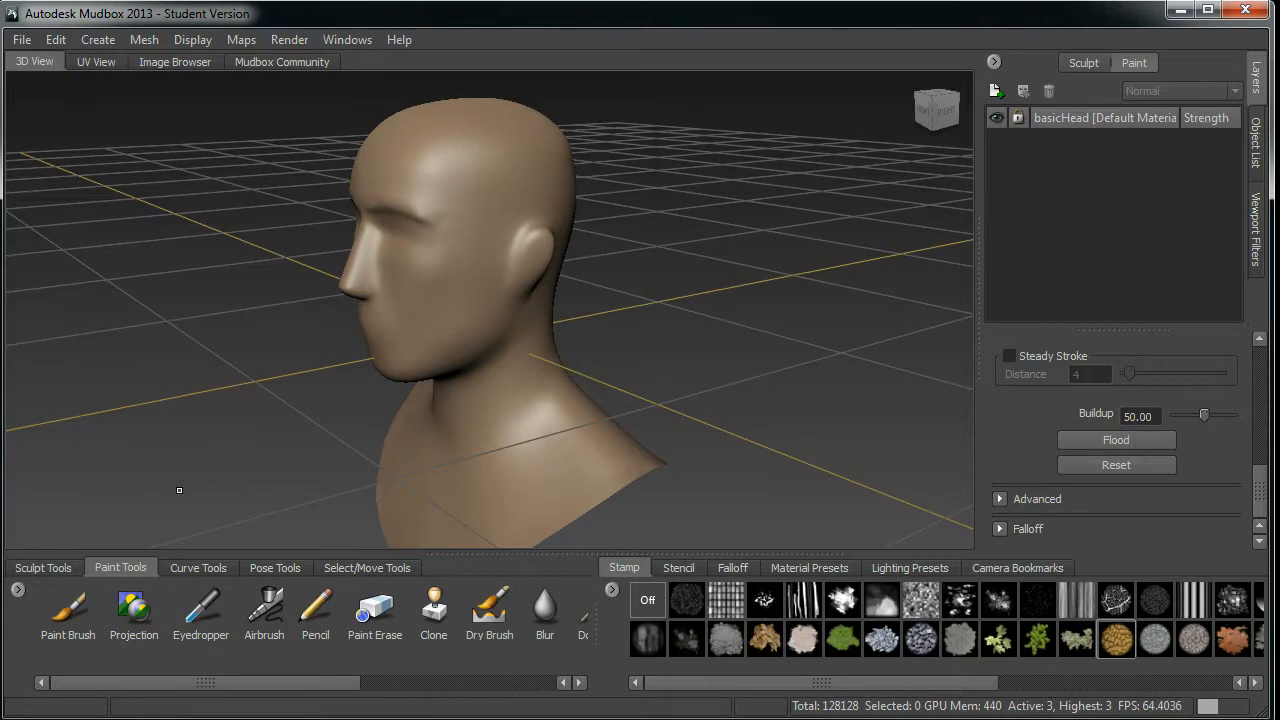
{"action": "left_click", "coordinate": [68, 608]}
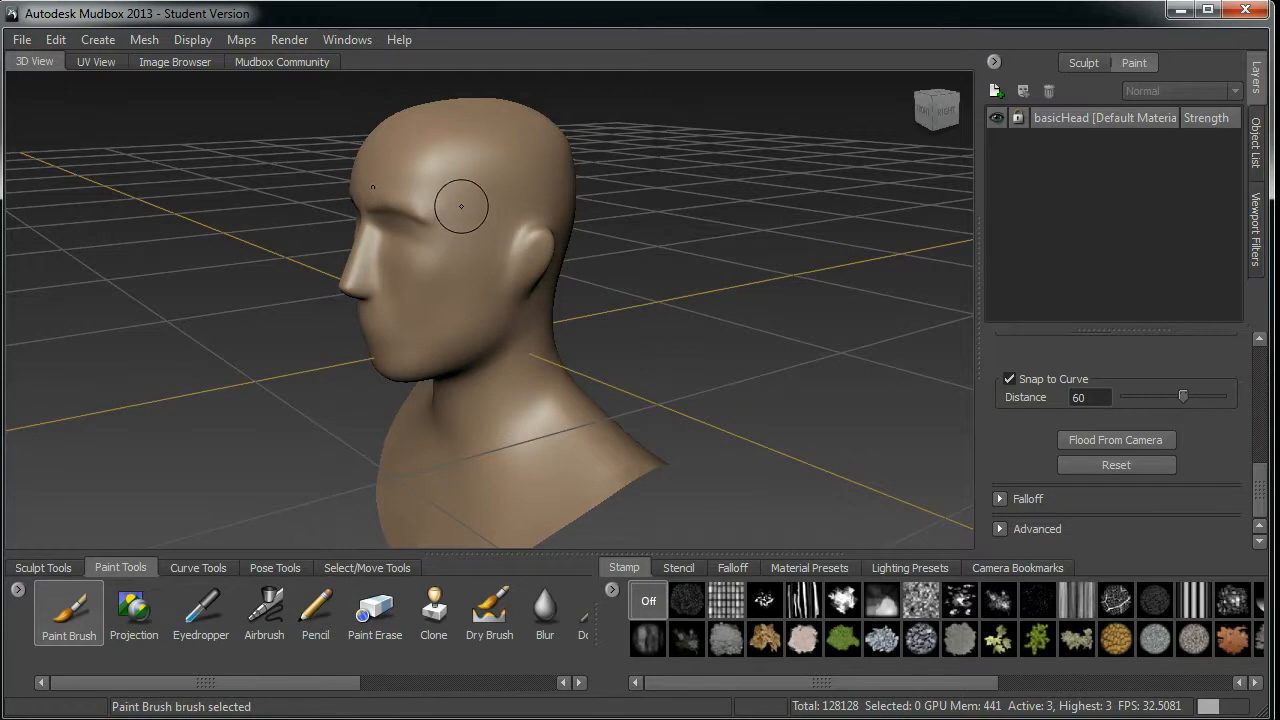
- Start painting on the head and create Paint Layer 1 with size 1024, format TIFF [8 bit, RGBA] and the Diffuse channel
{"action": "left_click", "coordinate": [457, 202]}
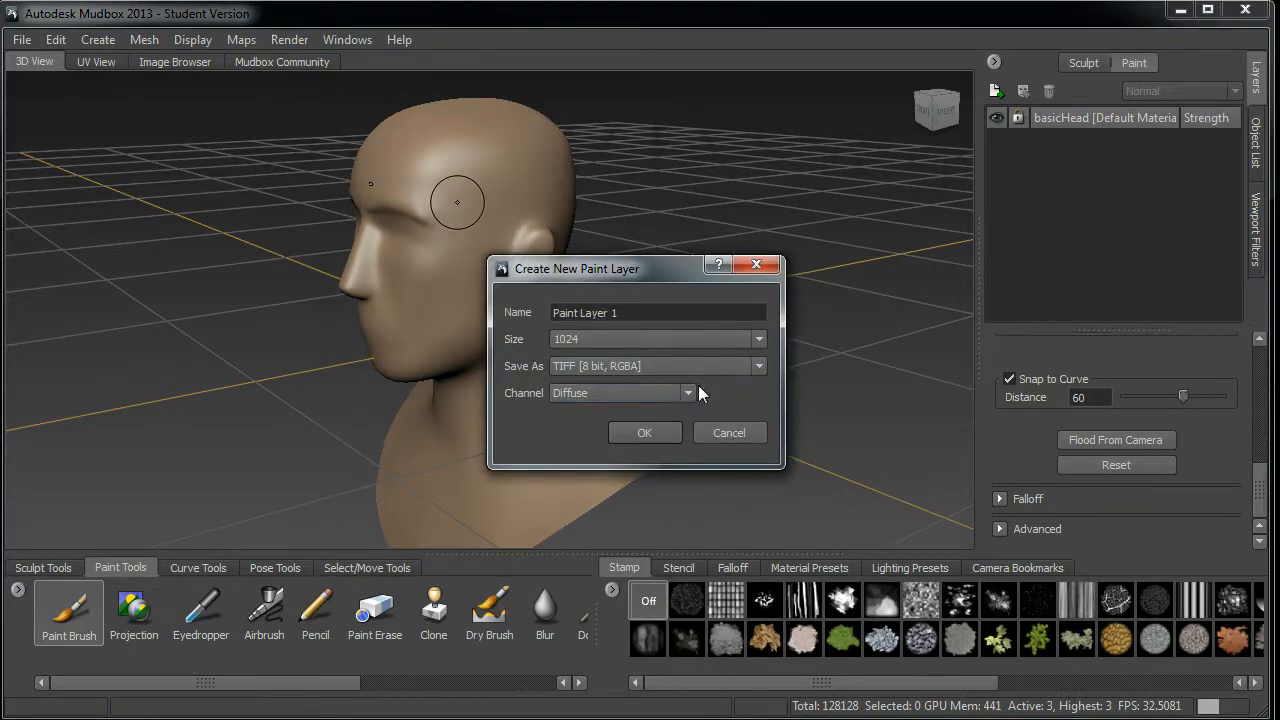
{"action": "left_click", "coordinate": [686, 392]}
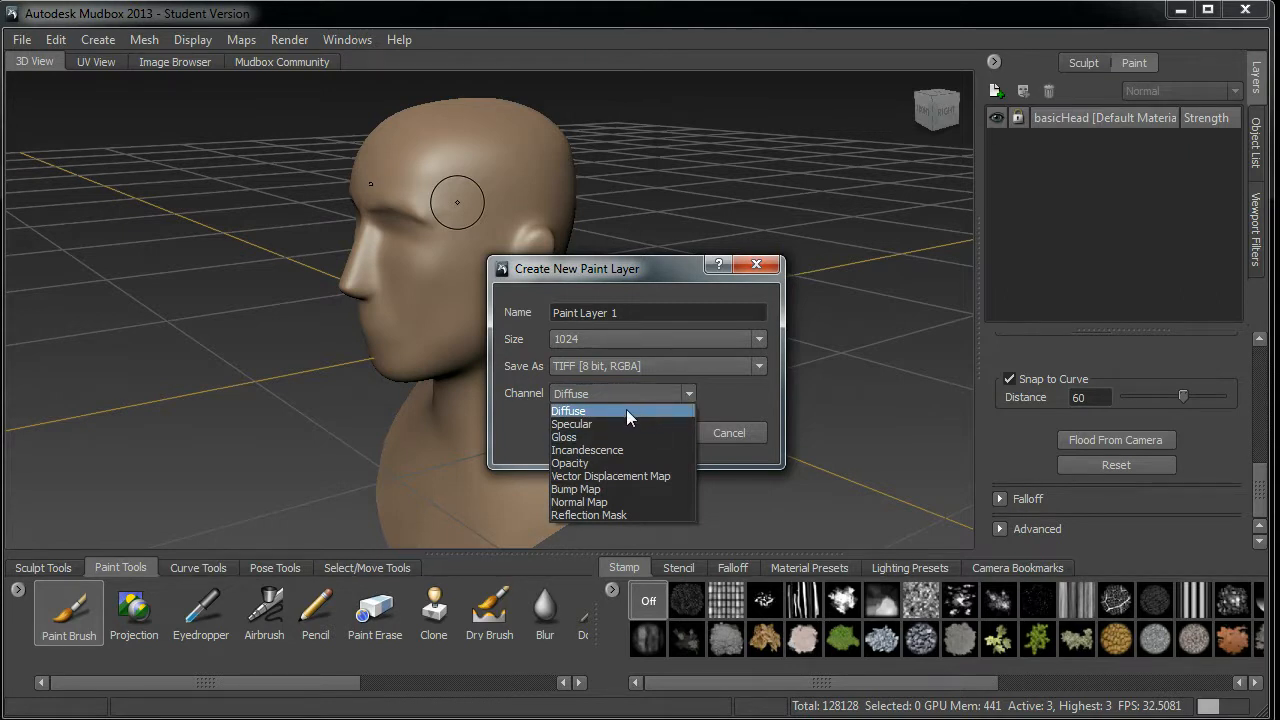
{"action": "left_click", "coordinate": [656, 412]}
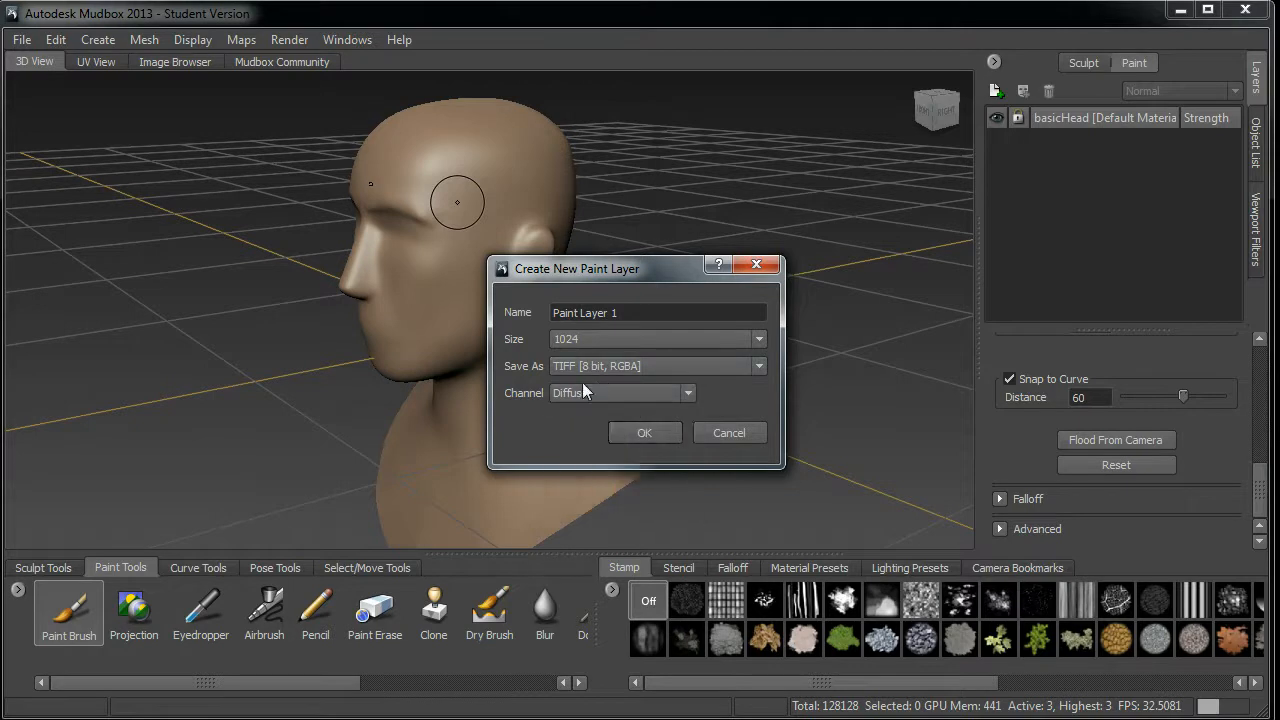
{"action": "left_click", "coordinate": [763, 336]}
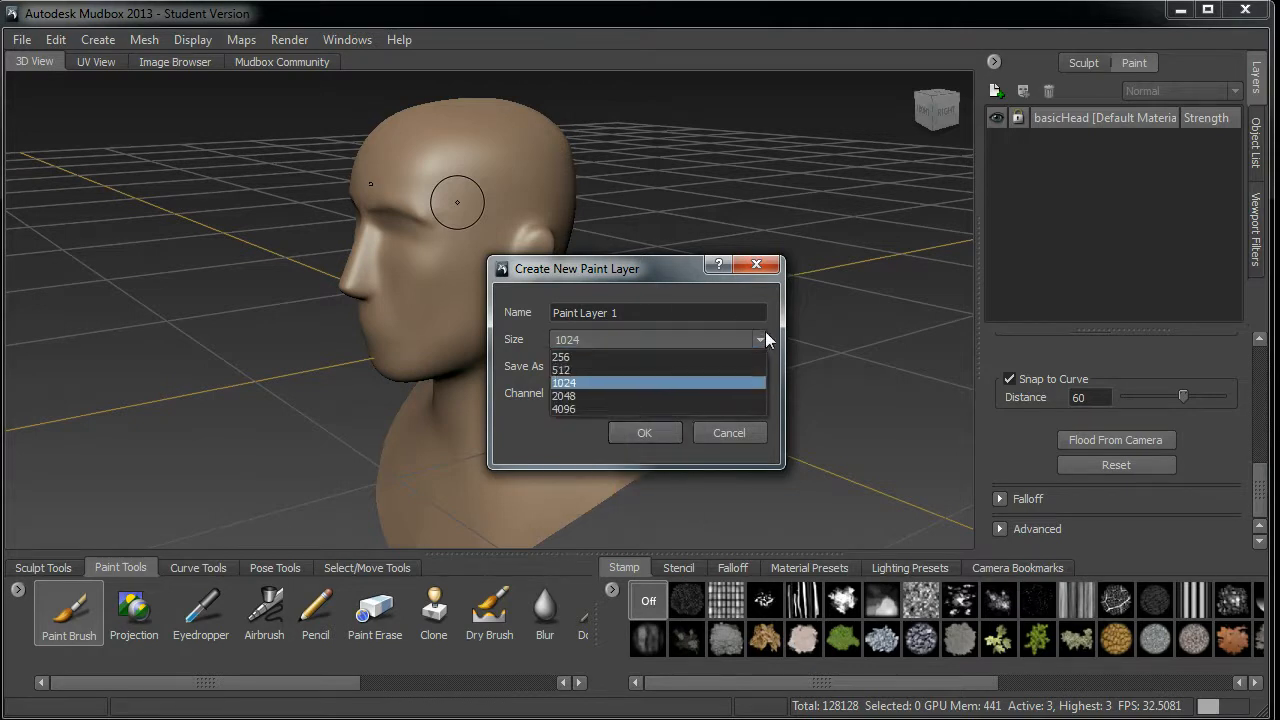
{"action": "left_click", "coordinate": [604, 381]}
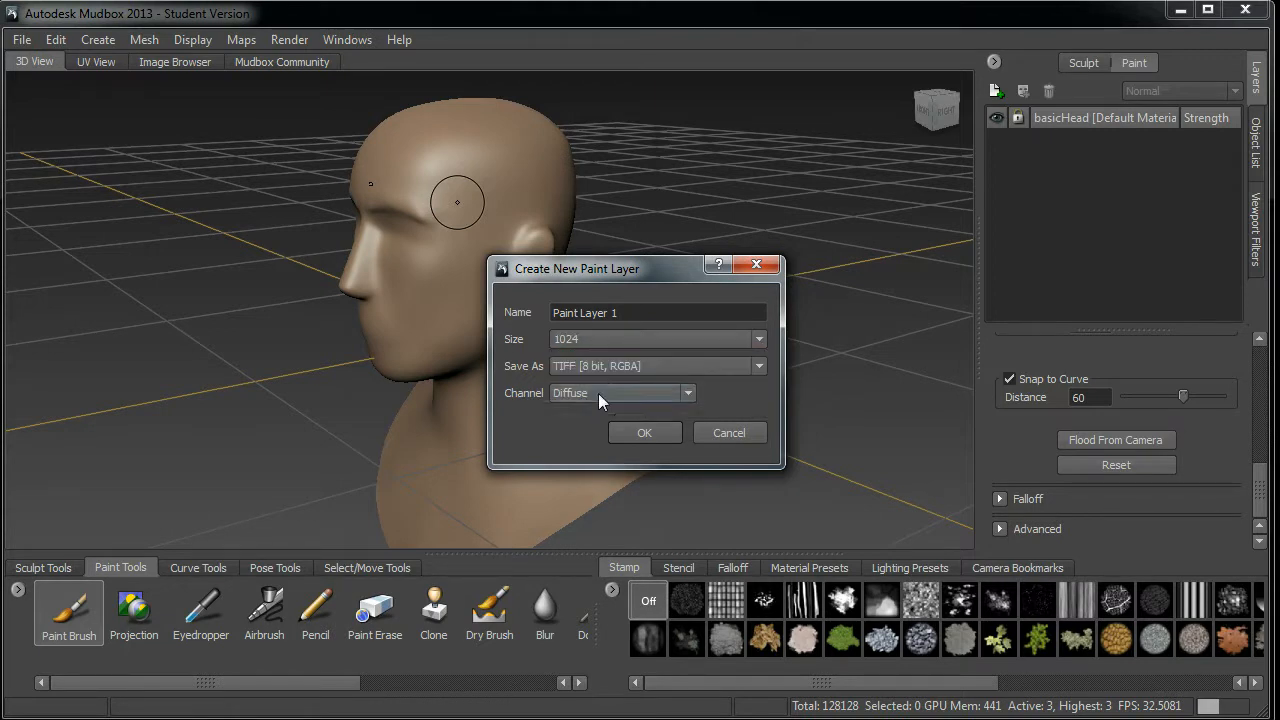
{"action": "left_click", "coordinate": [708, 365]}
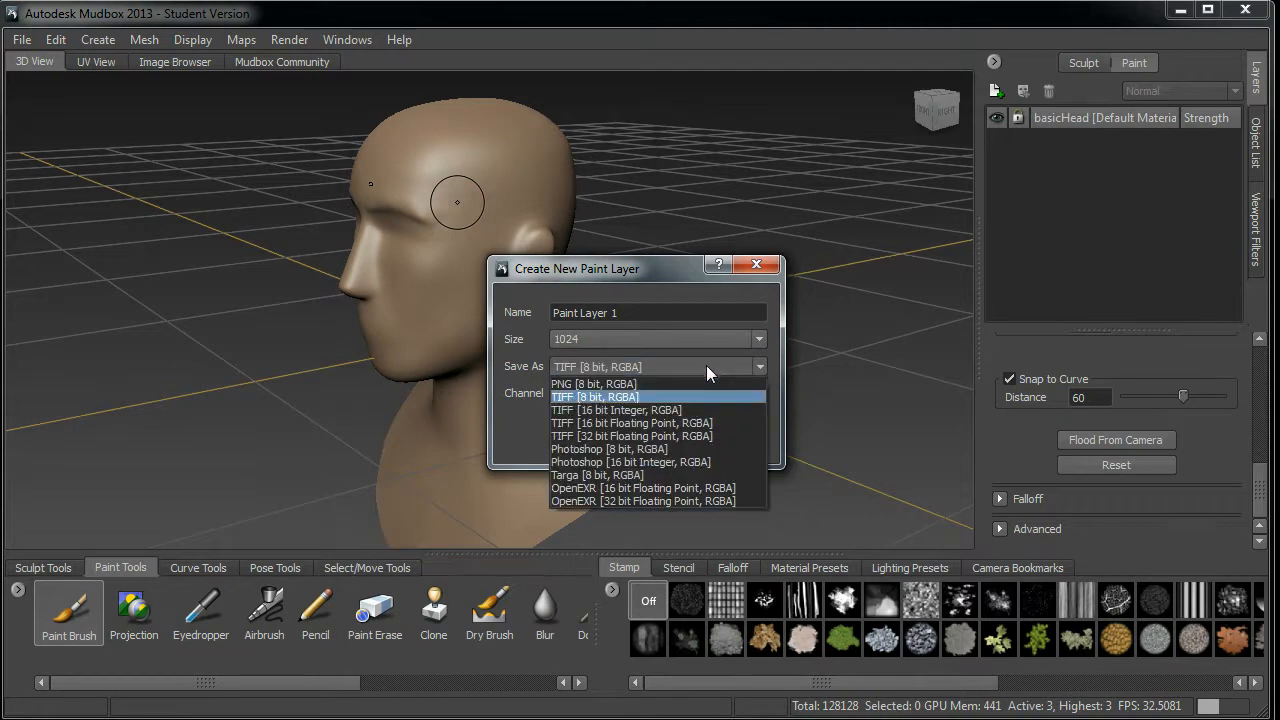
{"action": "left_click", "coordinate": [631, 397]}
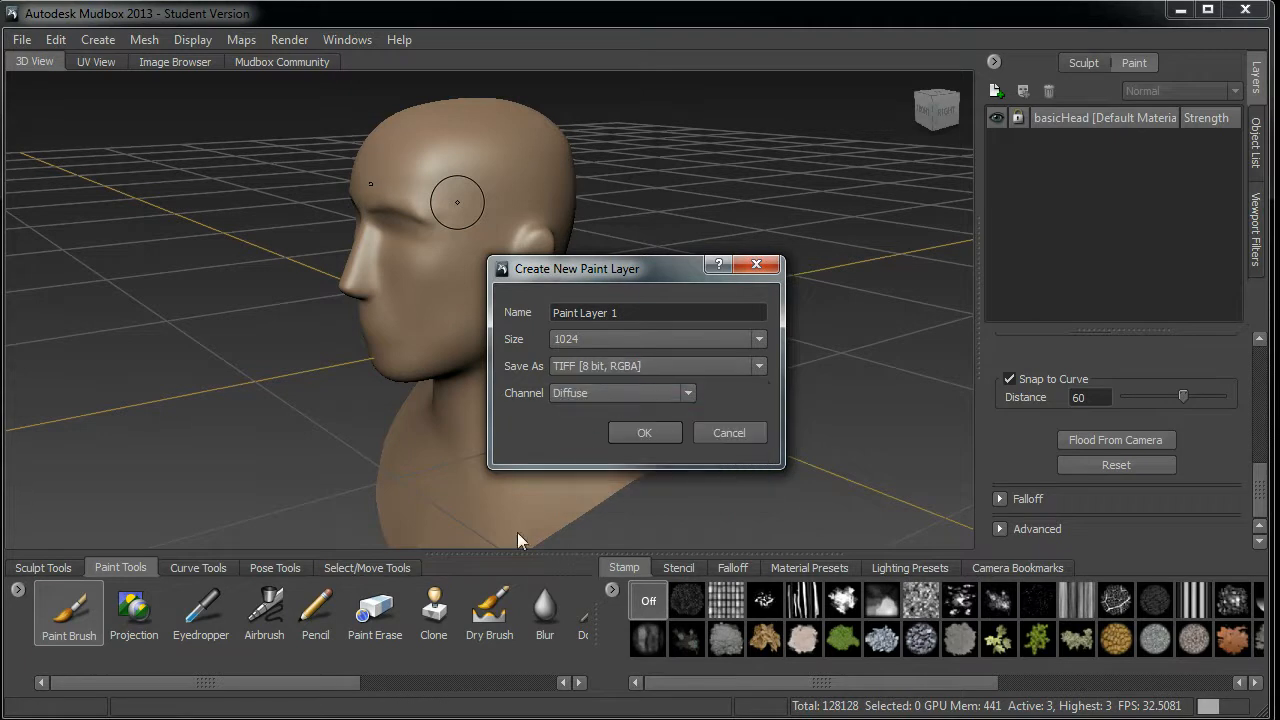
{"action": "left_click", "coordinate": [645, 432]}
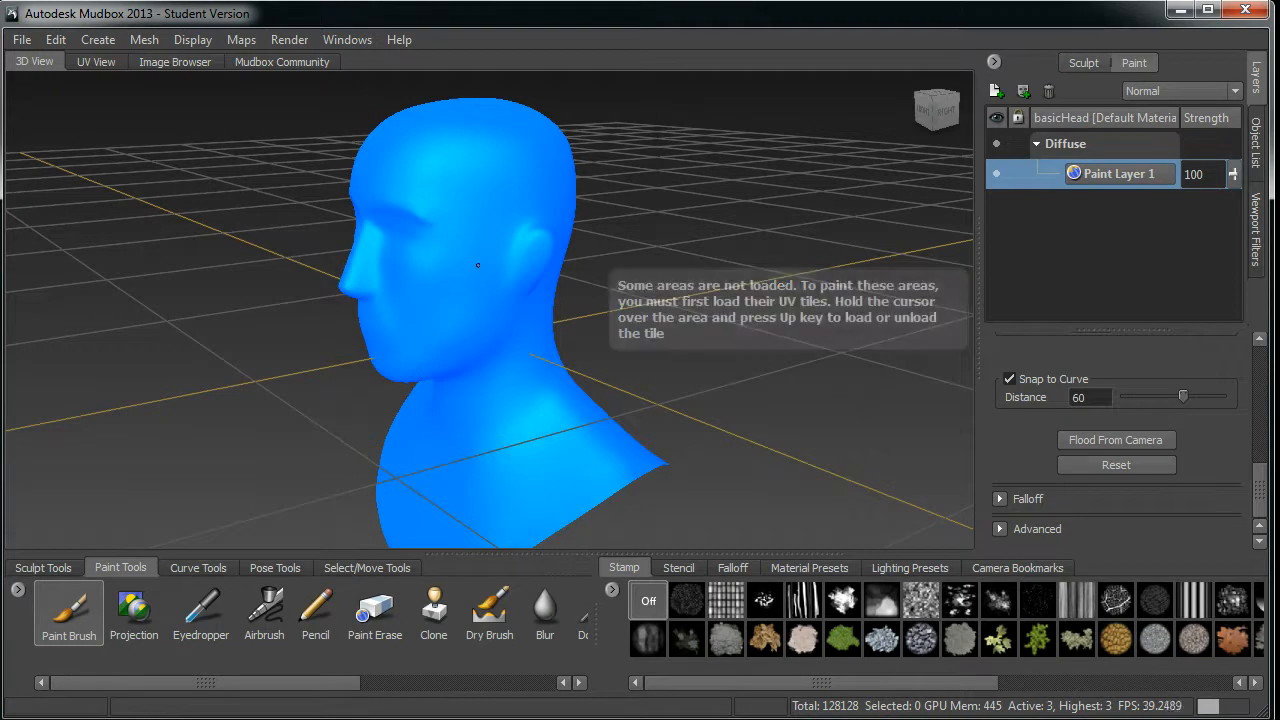
- Set the Paint Brush colour to light orange and paint over the cheek and jaw of the head
{"action": "left_click_drag", "start_coordinate": [500, 366], "coordinate": [679, 326], "text": "alt"}
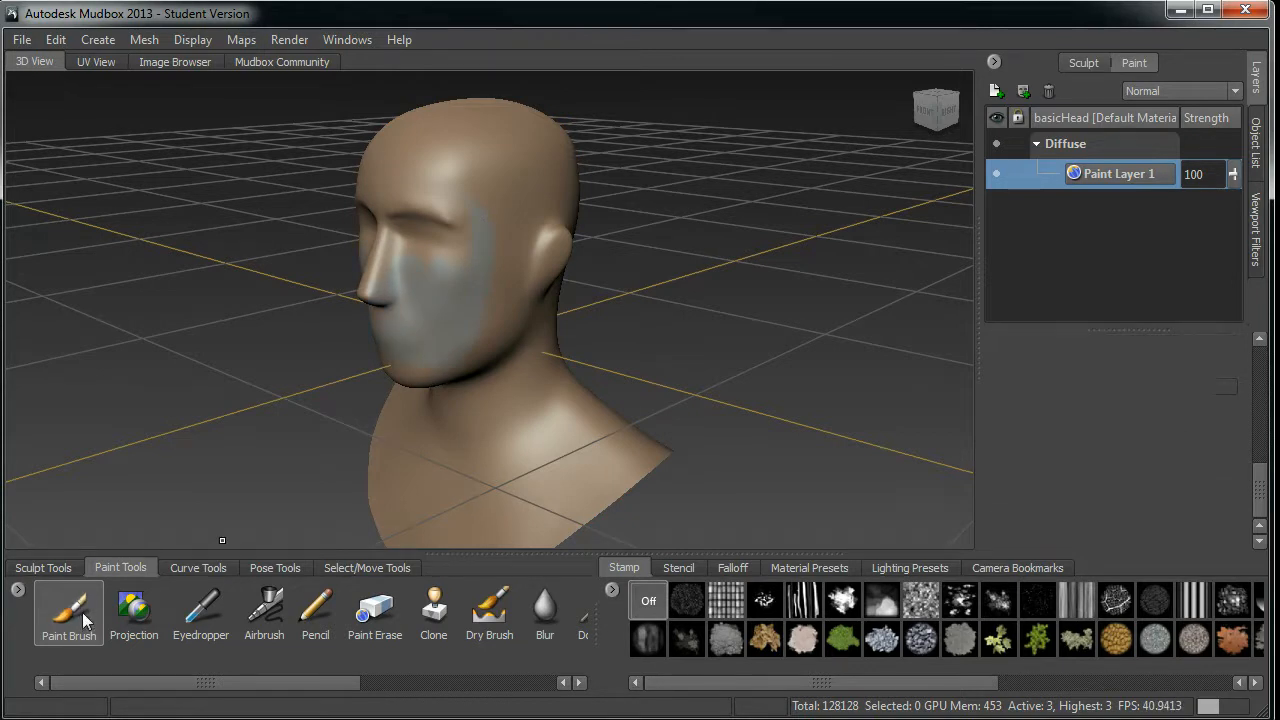
{"action": "left_click_drag", "start_coordinate": [1262, 478], "coordinate": [1265, 345]}
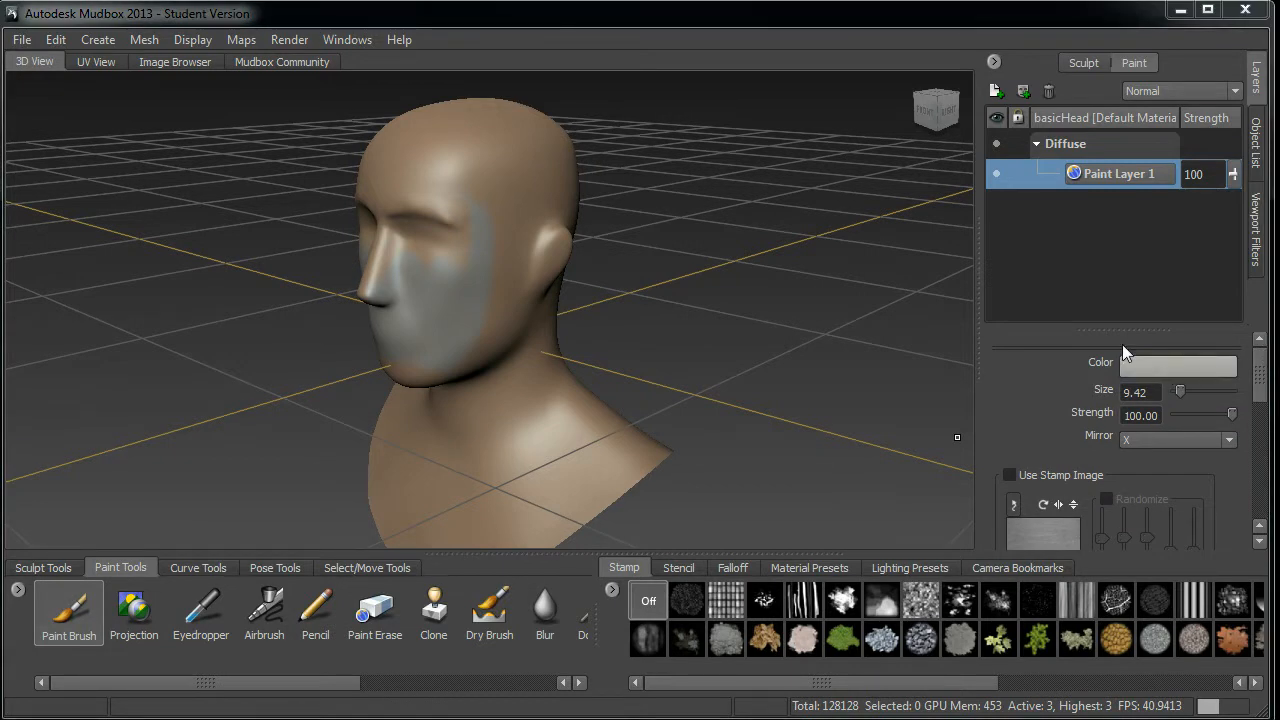
{"action": "left_click_drag", "start_coordinate": [0, 285], "coordinate": [246, 122]}
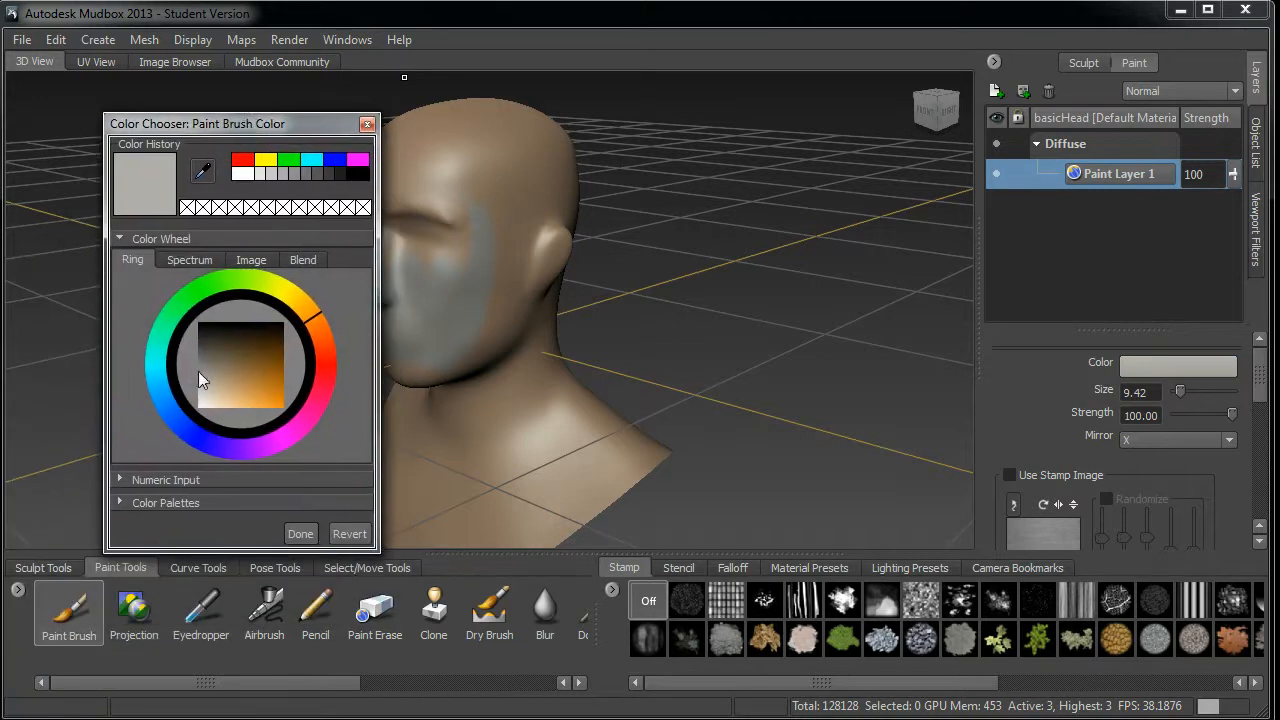
{"action": "mouse_move", "coordinate": [208, 384]}
{"action": "left_mouse_down"}
{"action": "mouse_move", "coordinate": [244, 390]}
{"action": "mouse_move", "coordinate": [250, 372]}
{"action": "left_mouse_up"}
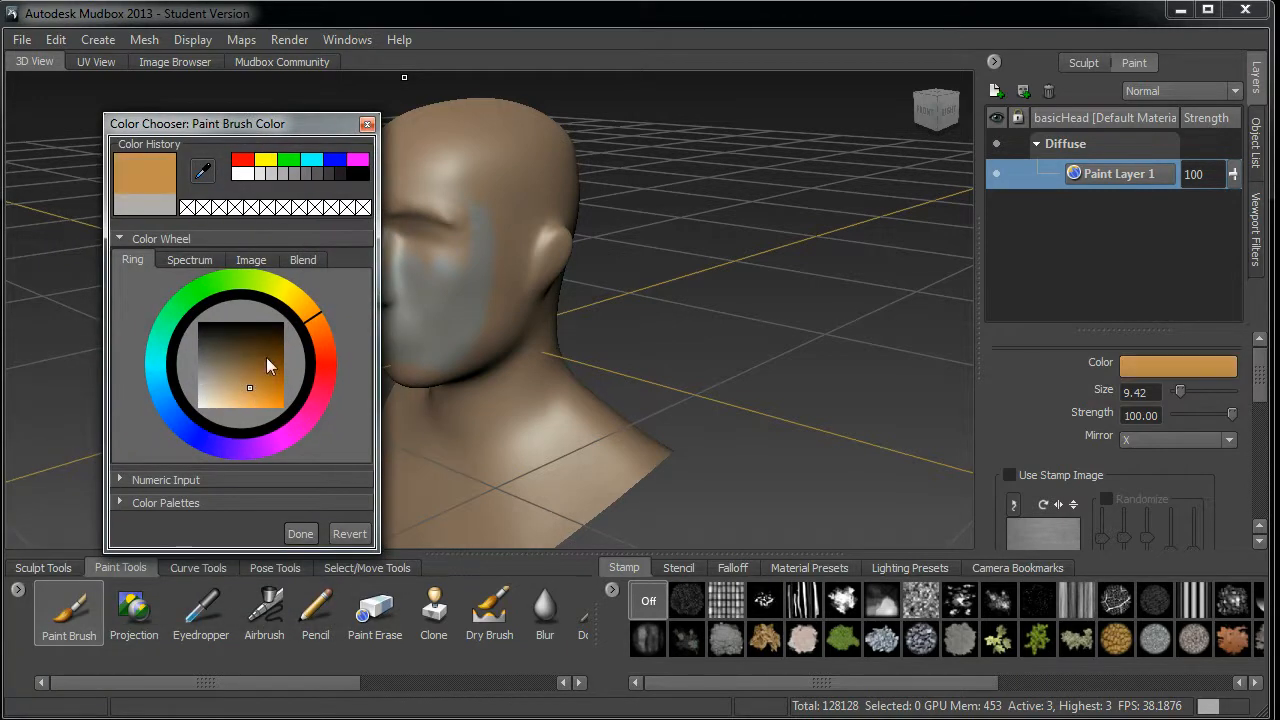
{"action": "left_click", "coordinate": [303, 535]}
{"action": "mouse_move", "coordinate": [486, 271]}
{"action": "left_mouse_down"}
{"action": "mouse_move", "coordinate": [410, 345]}
{"action": "mouse_move", "coordinate": [376, 265]}
{"action": "mouse_move", "coordinate": [465, 300]}
{"action": "mouse_move", "coordinate": [472, 360]}
{"action": "left_mouse_up"}
- Set the Paint Brush colour to dark olive and paint over the face, forehead and side of the head
{"action": "left_click", "coordinate": [1147, 366]}
{"action": "mouse_move", "coordinate": [262, 395]}
{"action": "left_mouse_down"}
{"action": "mouse_move", "coordinate": [266, 362]}
{"action": "mouse_move", "coordinate": [284, 381]}
{"action": "left_mouse_up"}
{"action": "left_click", "coordinate": [305, 326]}
{"action": "left_click", "coordinate": [312, 564]}
{"action": "mouse_move", "coordinate": [471, 286]}
{"action": "left_mouse_down"}
{"action": "mouse_move", "coordinate": [440, 370]}
{"action": "mouse_move", "coordinate": [397, 253]}
{"action": "mouse_move", "coordinate": [430, 170]}
{"action": "mouse_move", "coordinate": [495, 270]}
{"action": "mouse_move", "coordinate": [380, 140]}
{"action": "mouse_move", "coordinate": [480, 121]}
{"action": "mouse_move", "coordinate": [420, 140]}
{"action": "mouse_move", "coordinate": [470, 185]}
{"action": "mouse_move", "coordinate": [525, 180]}
{"action": "mouse_move", "coordinate": [500, 185]}
{"action": "left_mouse_up"}
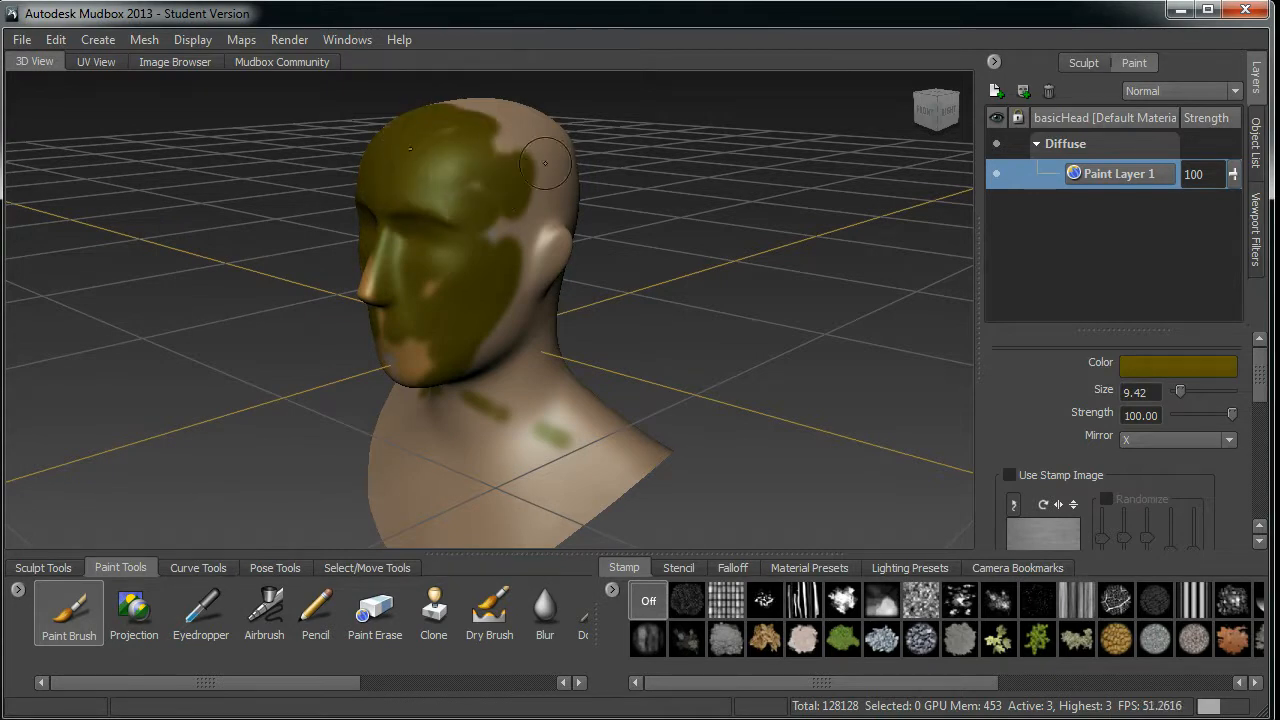
{"action": "left_click_drag", "start_coordinate": [420, 245], "coordinate": [588, 408], "text": "alt"}
{"action": "right_click_drag", "start_coordinate": [472, 312], "coordinate": [464, 349], "text": "alt"}
{"action": "mouse_move", "coordinate": [574, 228]}
{"action": "left_mouse_down"}
{"action": "mouse_move", "coordinate": [610, 185]}
{"action": "mouse_move", "coordinate": [525, 250]}
{"action": "mouse_move", "coordinate": [525, 120]}
{"action": "mouse_move", "coordinate": [480, 185]}
{"action": "left_mouse_up"}
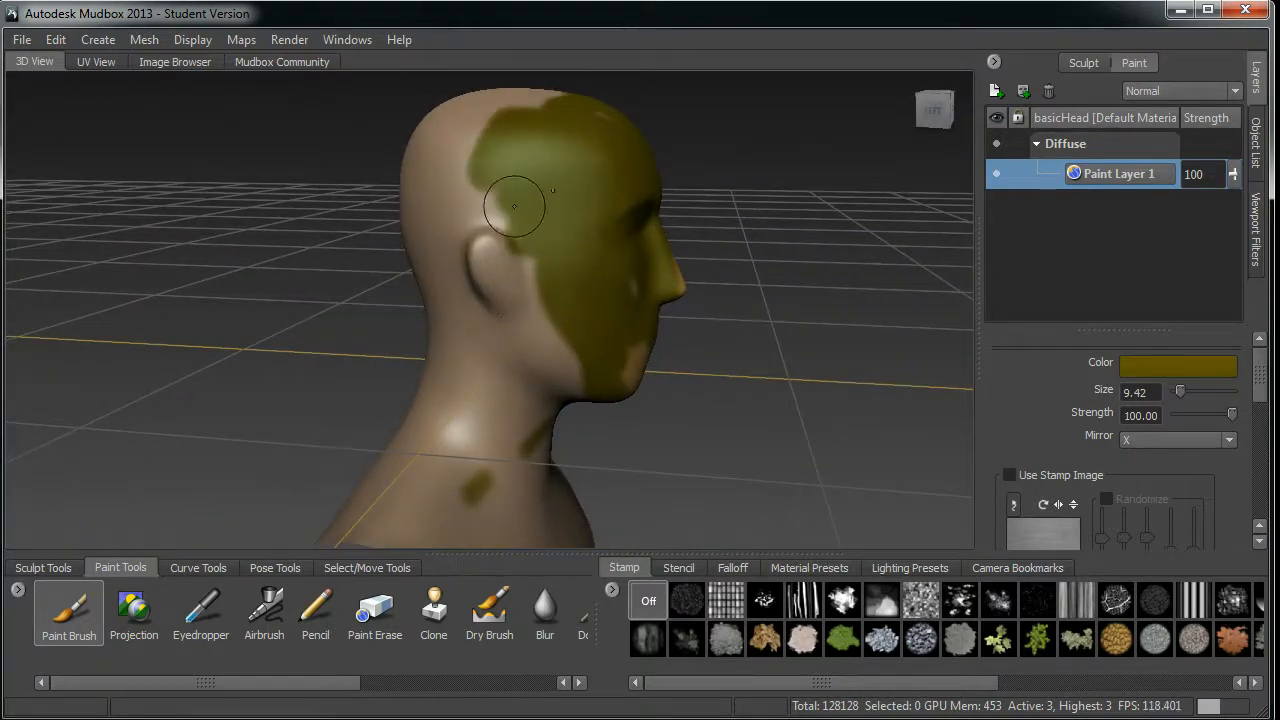
- Create a second Diffuse paint layer named variation with size 1024 and format TIFF [8 bit, RGBA]
{"action": "left_click", "coordinate": [996, 91]}
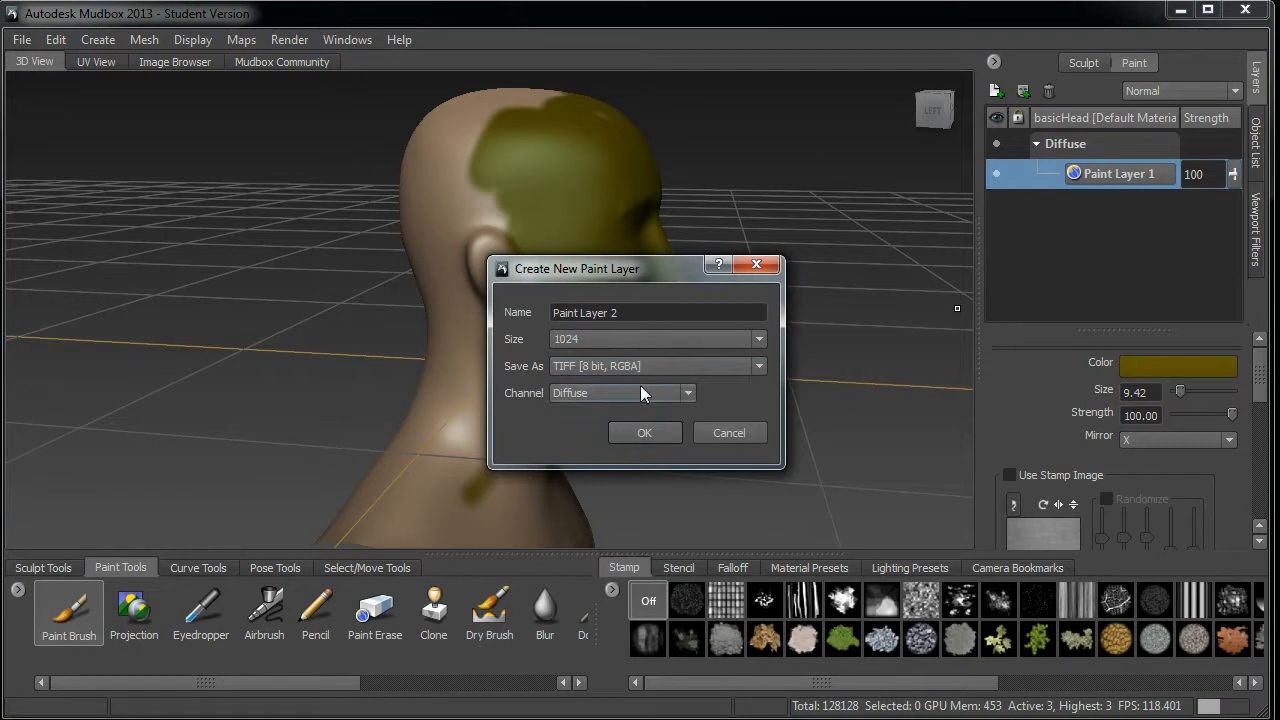
{"action": "left_click_drag", "start_coordinate": [626, 314], "coordinate": [459, 335]}
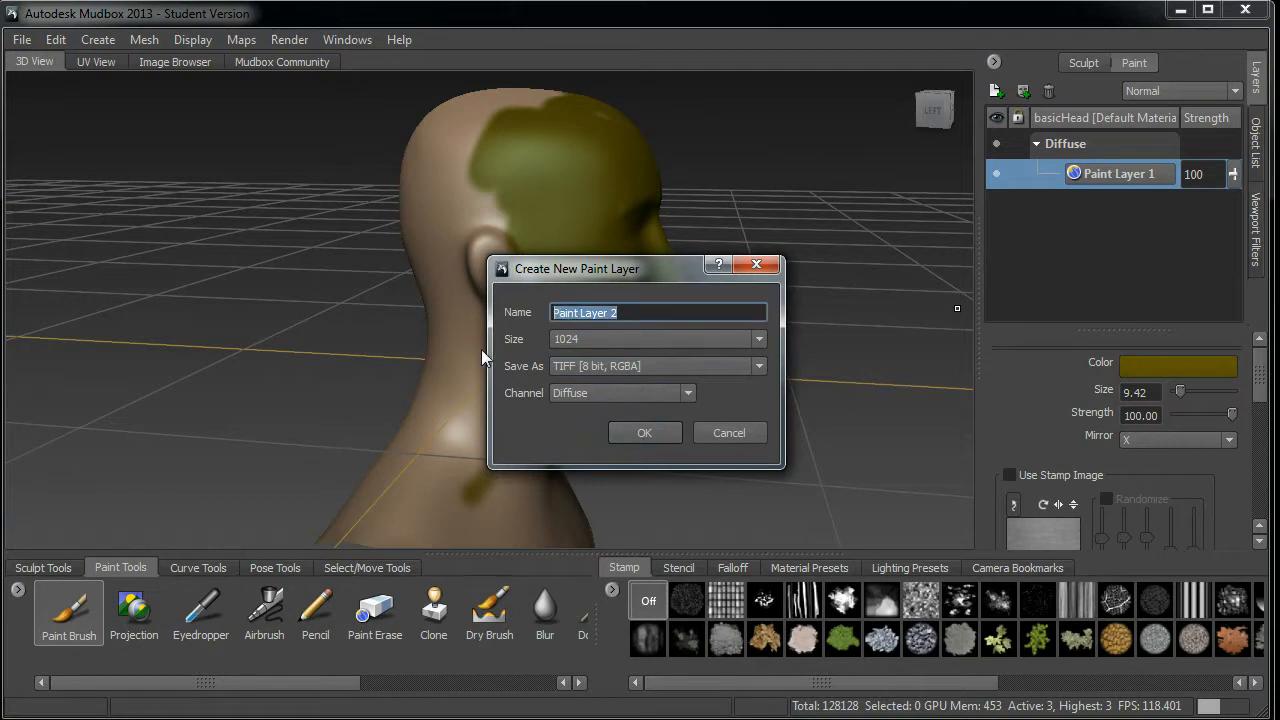
{"action": "type", "text": "variation"}
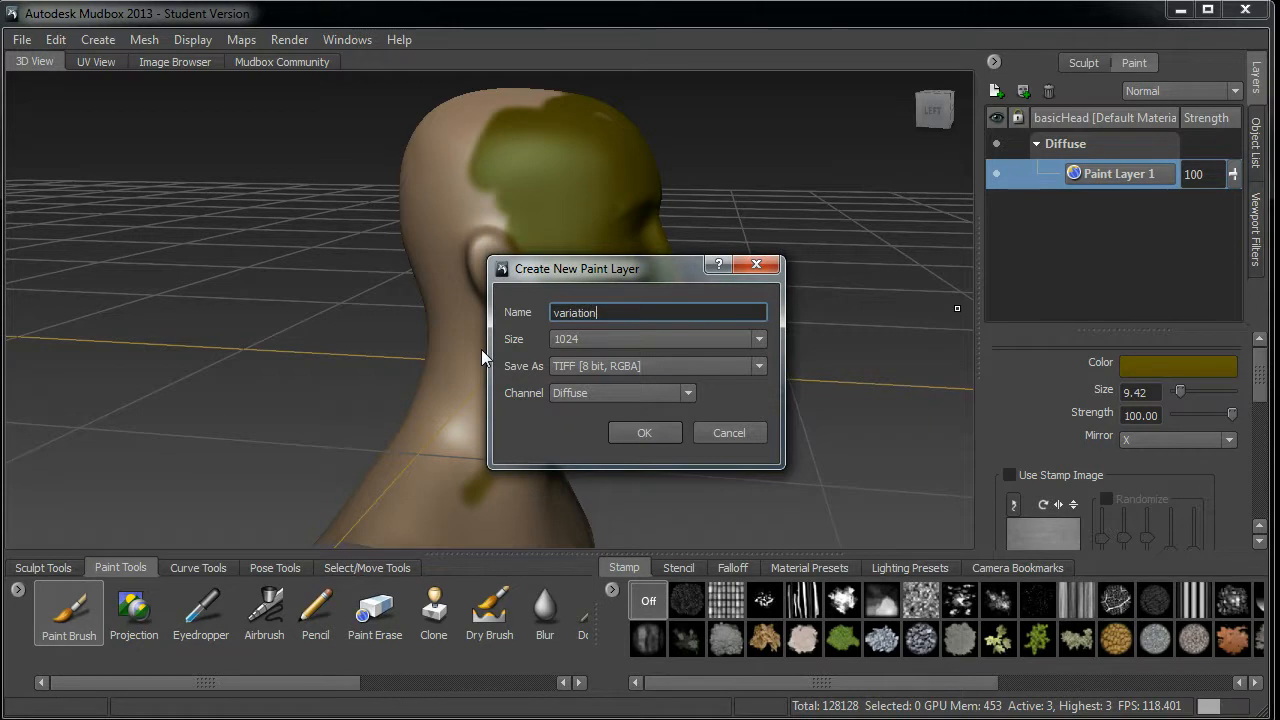
{"action": "key", "text": "Return"}
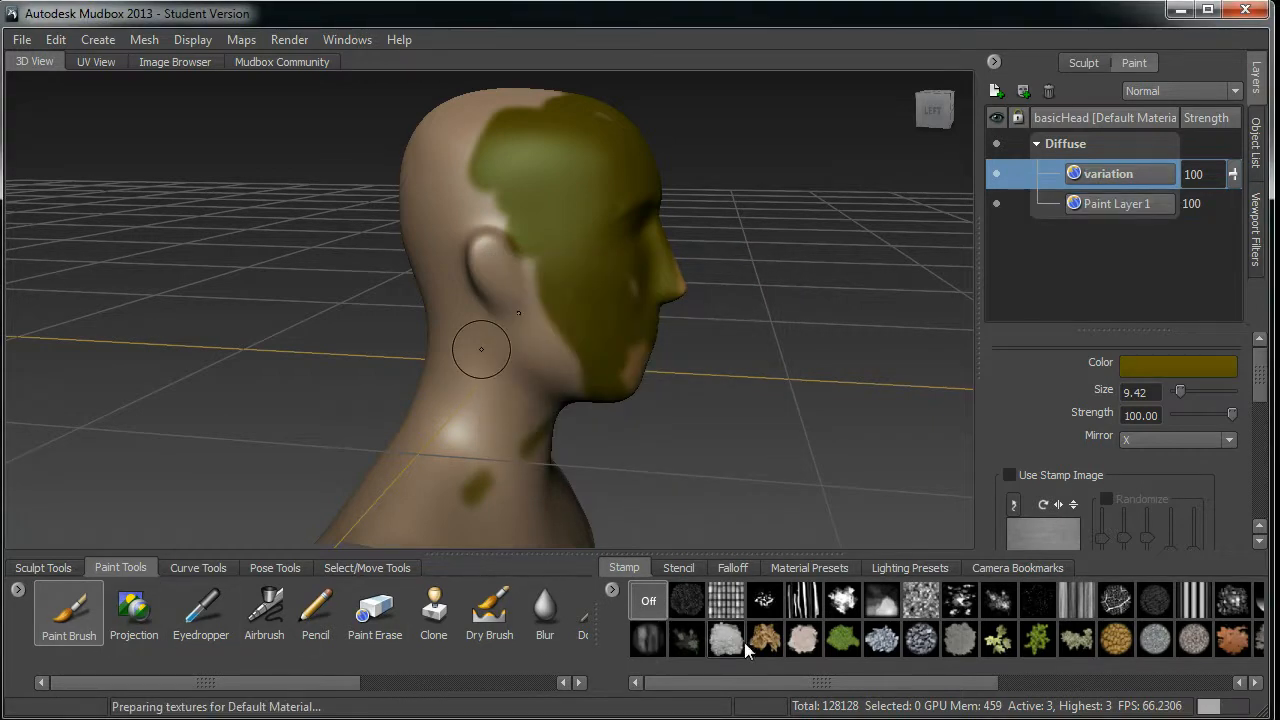
- Try a few stamp images for the Paint Brush and choose the soft, cloudy black-and-white one
{"action": "left_click", "coordinate": [803, 640]}
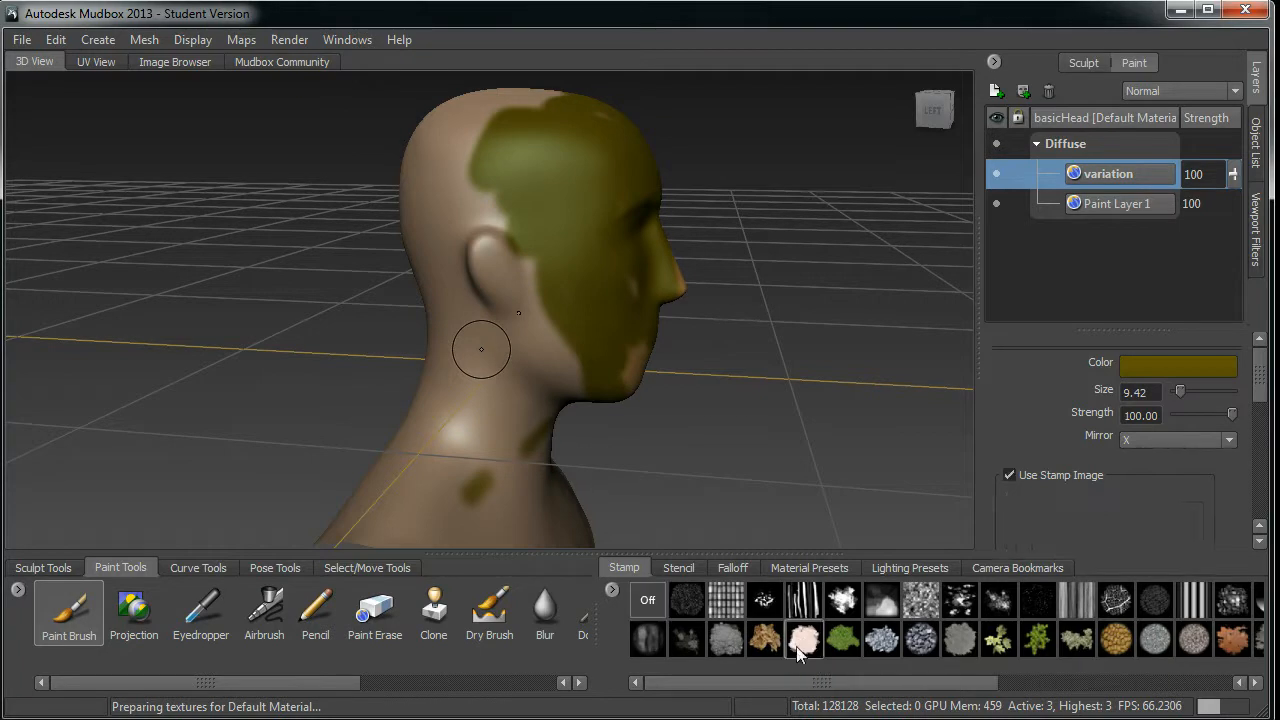
{"action": "left_click", "coordinate": [952, 640]}
{"action": "scroll", "coordinate": [1262, 428], "scroll_direction": "down", "scroll_amount": 3}
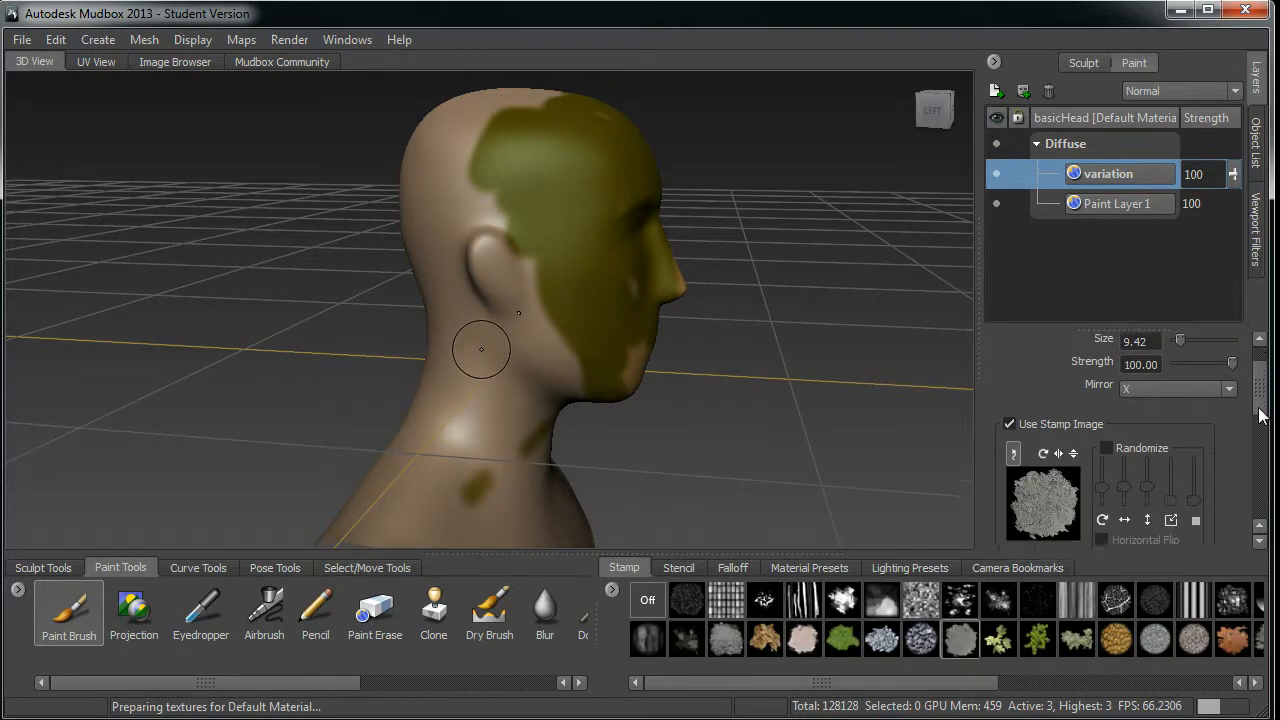
{"action": "left_click", "coordinate": [896, 607]}
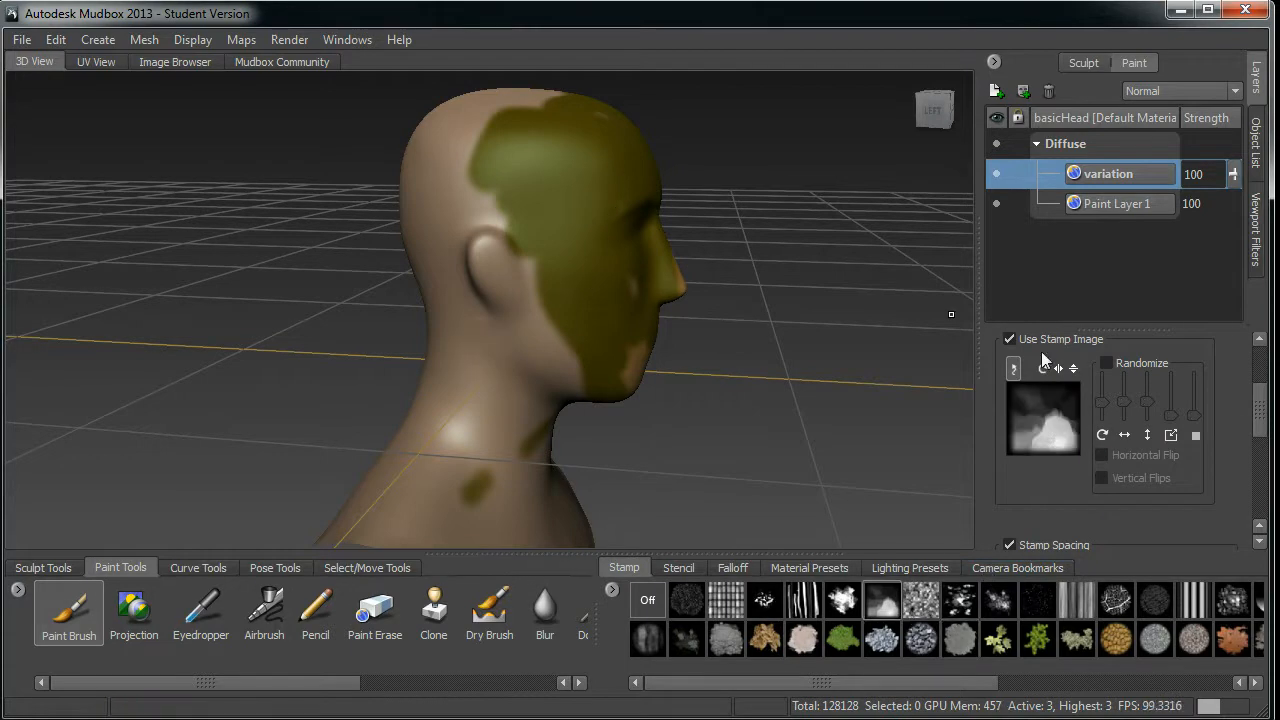
- Set the Paint Brush colour to a very dark, nearly black olive
{"action": "scroll", "coordinate": [1258, 424], "scroll_direction": "up", "scroll_amount": 3}
{"action": "left_click", "coordinate": [1173, 368]}
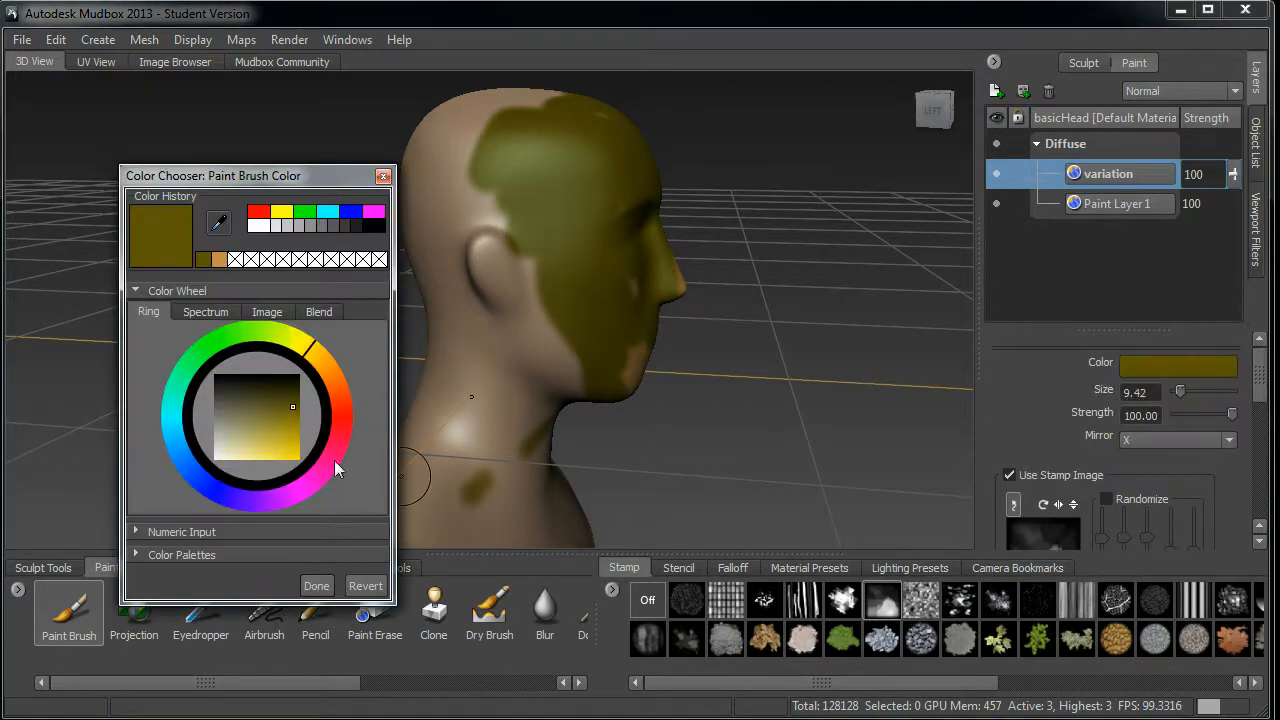
{"action": "left_click", "coordinate": [249, 407]}
{"action": "left_click", "coordinate": [316, 585]}
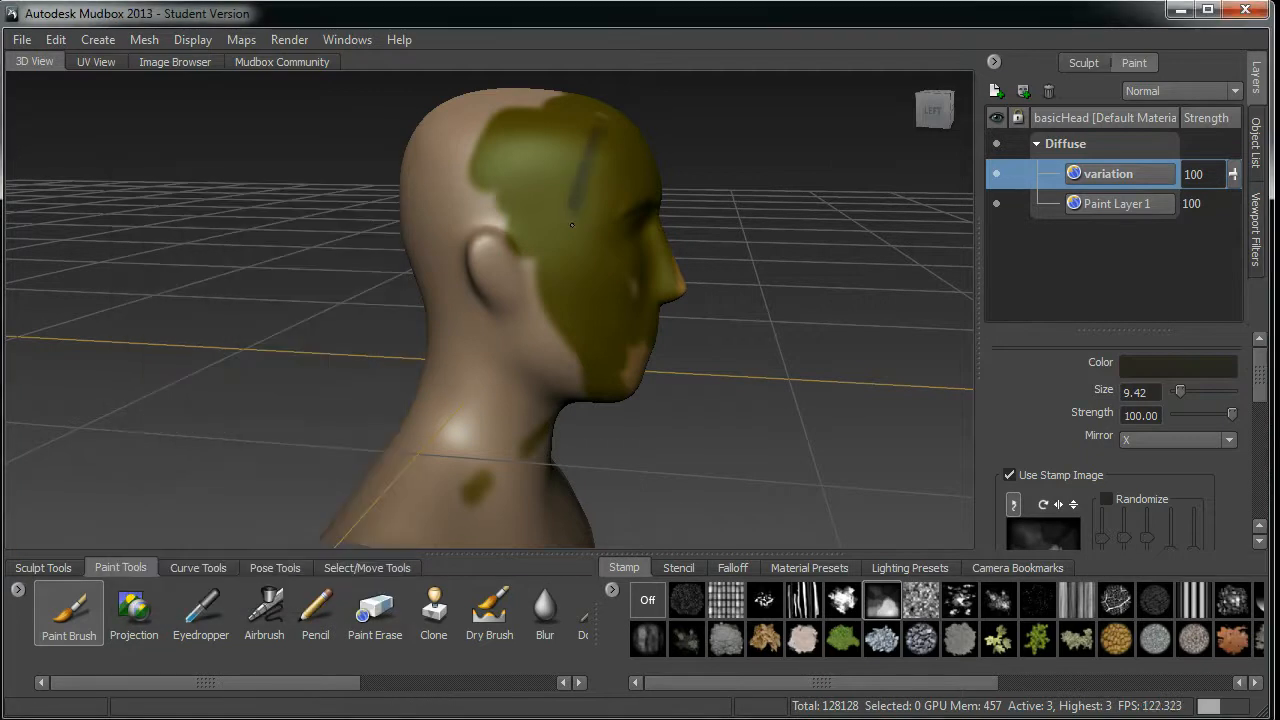
- Set the stamp spacing distance to 77 and paint dark mottled spots over the face, side of the head and neck
{"action": "left_click_drag", "start_coordinate": [588, 264], "coordinate": [596, 182]}
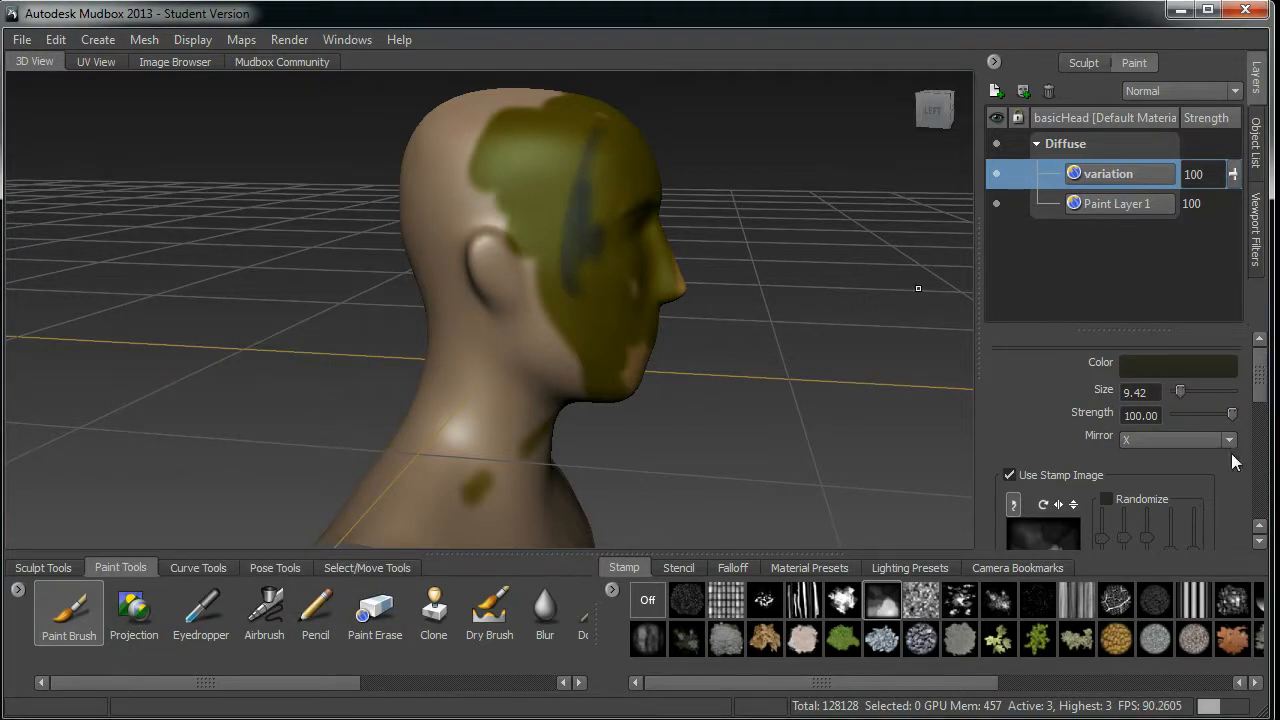
{"action": "scroll", "coordinate": [1258, 423], "scroll_direction": "down", "scroll_amount": 3}
{"action": "scroll", "coordinate": [1258, 423], "scroll_direction": "down", "scroll_amount": 3}
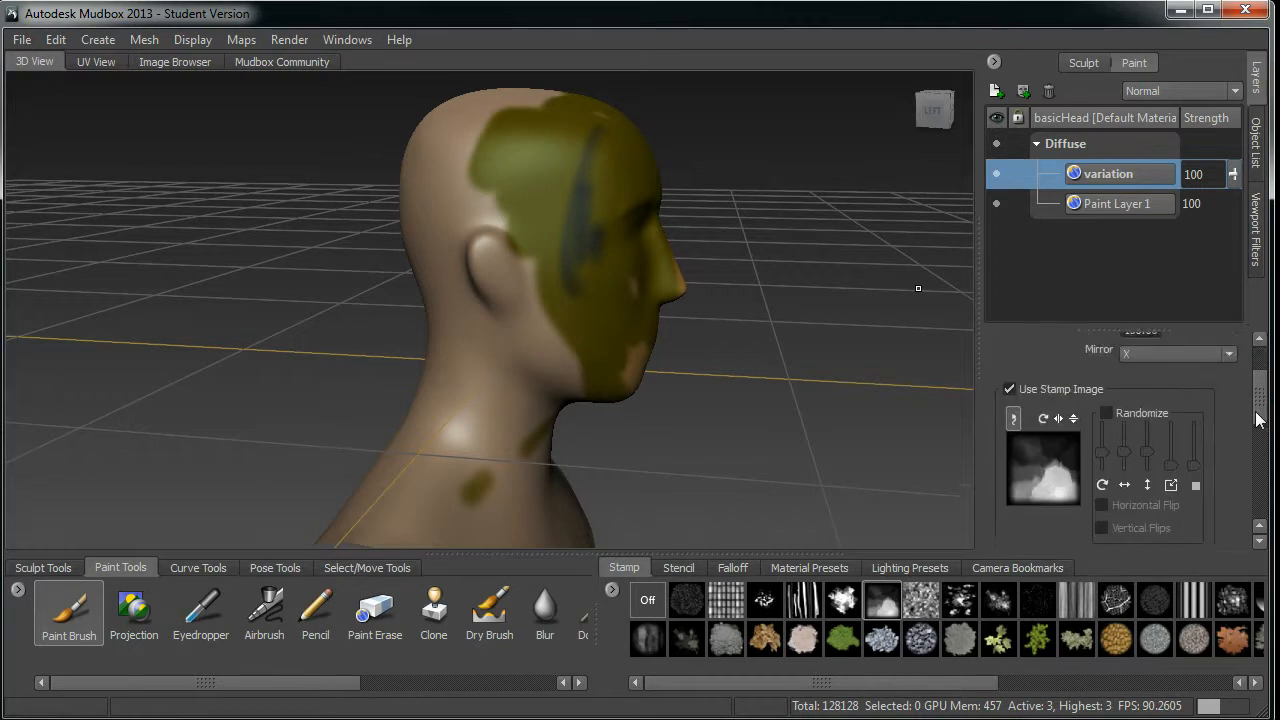
{"action": "left_click_drag", "start_coordinate": [1130, 497], "coordinate": [1199, 498]}
{"action": "mouse_move", "coordinate": [544, 193]}
{"action": "left_mouse_down"}
{"action": "mouse_move", "coordinate": [545, 269]}
{"action": "mouse_move", "coordinate": [588, 346]}
{"action": "left_mouse_up"}
{"action": "left_click_drag", "start_coordinate": [564, 218], "coordinate": [512, 243], "text": "alt"}
{"action": "mouse_move", "coordinate": [429, 174]}
{"action": "left_mouse_down"}
{"action": "mouse_move", "coordinate": [439, 323]}
{"action": "mouse_move", "coordinate": [446, 210]}
{"action": "mouse_move", "coordinate": [425, 189]}
{"action": "mouse_move", "coordinate": [443, 365]}
{"action": "mouse_move", "coordinate": [477, 328]}
{"action": "mouse_move", "coordinate": [521, 189]}
{"action": "mouse_move", "coordinate": [378, 305]}
{"action": "left_mouse_up"}
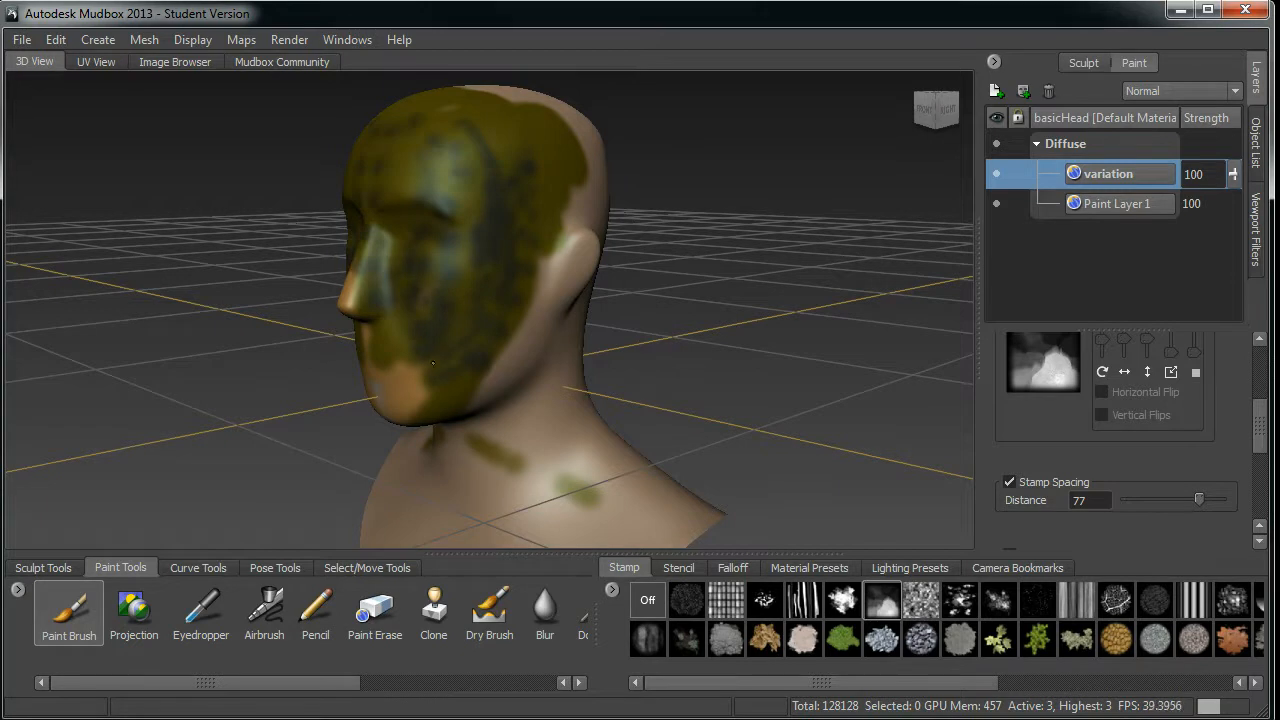
{"action": "mouse_move", "coordinate": [545, 448]}
{"action": "left_mouse_down"}
{"action": "mouse_move", "coordinate": [478, 532]}
{"action": "mouse_move", "coordinate": [453, 477]}
{"action": "mouse_move", "coordinate": [458, 540]}
{"action": "left_mouse_up"}
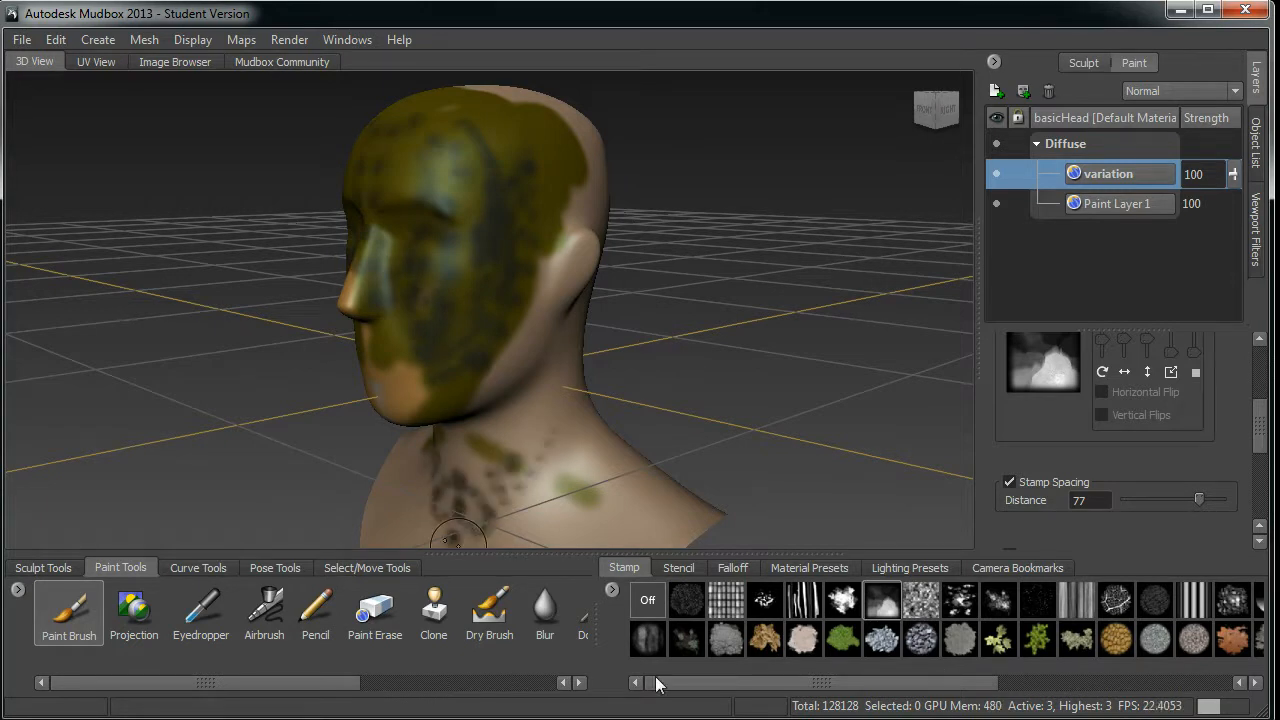
- Reduce the Paint Brush's stamp spacing distance to bring the stamps closer together
{"action": "left_click_drag", "start_coordinate": [1194, 496], "coordinate": [1132, 496]}
{"action": "scroll", "coordinate": [1258, 470], "scroll_direction": "down", "scroll_amount": 3}
{"action": "scroll", "coordinate": [1258, 485], "scroll_direction": "down", "scroll_amount": 1}
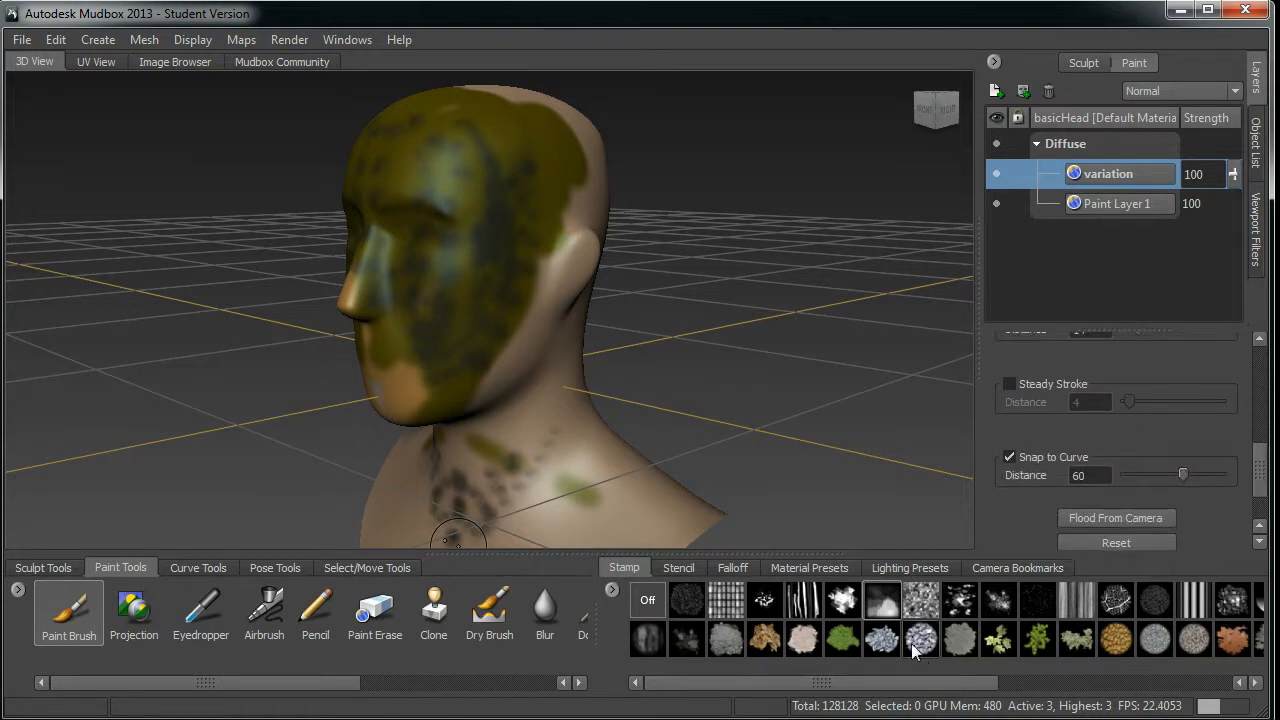
- Apply the bw_skin07.jpg skin texture stencil over the head
{"action": "left_click", "coordinate": [687, 567]}
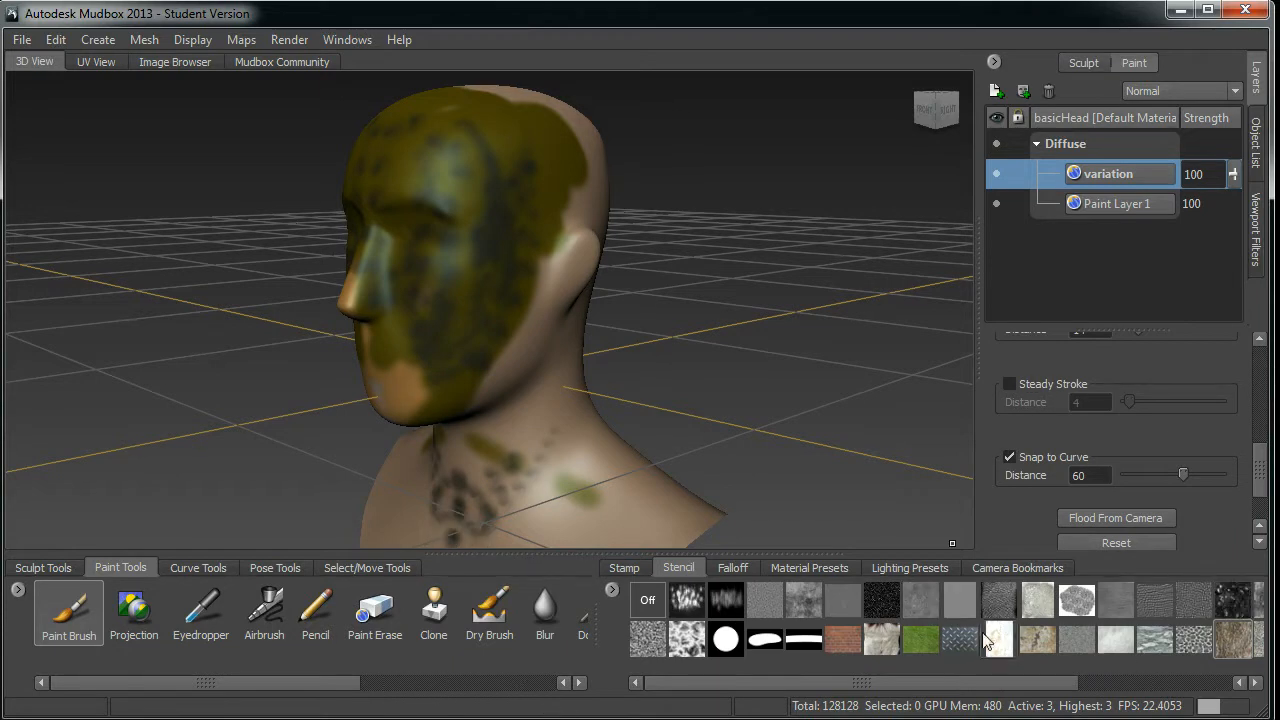
{"action": "left_click_drag", "start_coordinate": [900, 677], "coordinate": [919, 684]}
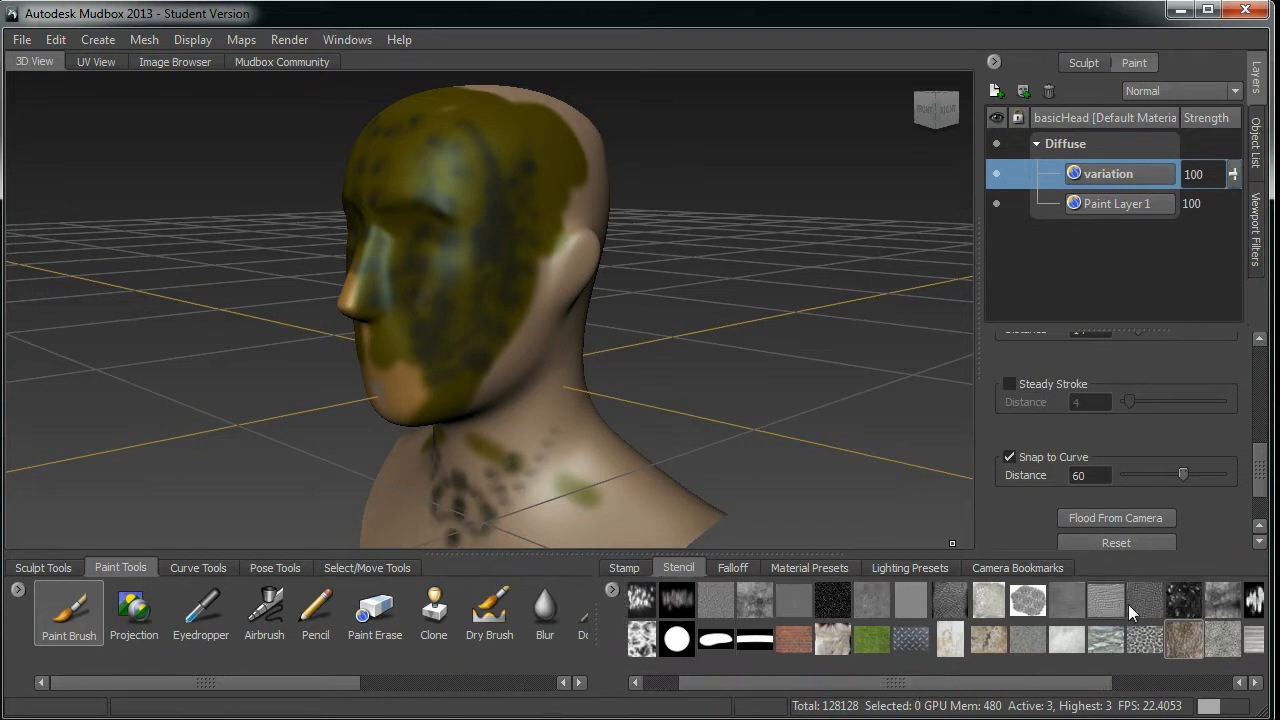
{"action": "left_click", "coordinate": [1066, 603]}
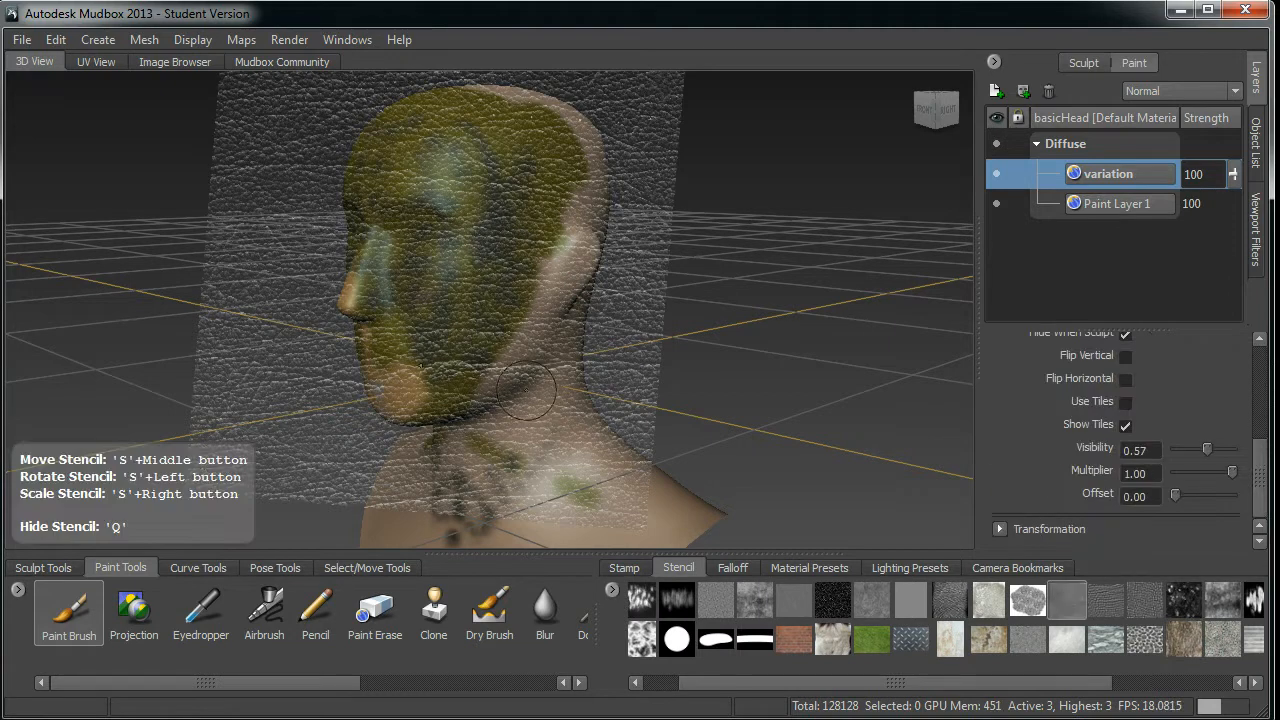
{"action": "left_click_drag", "start_coordinate": [1259, 456], "coordinate": [1262, 372]}
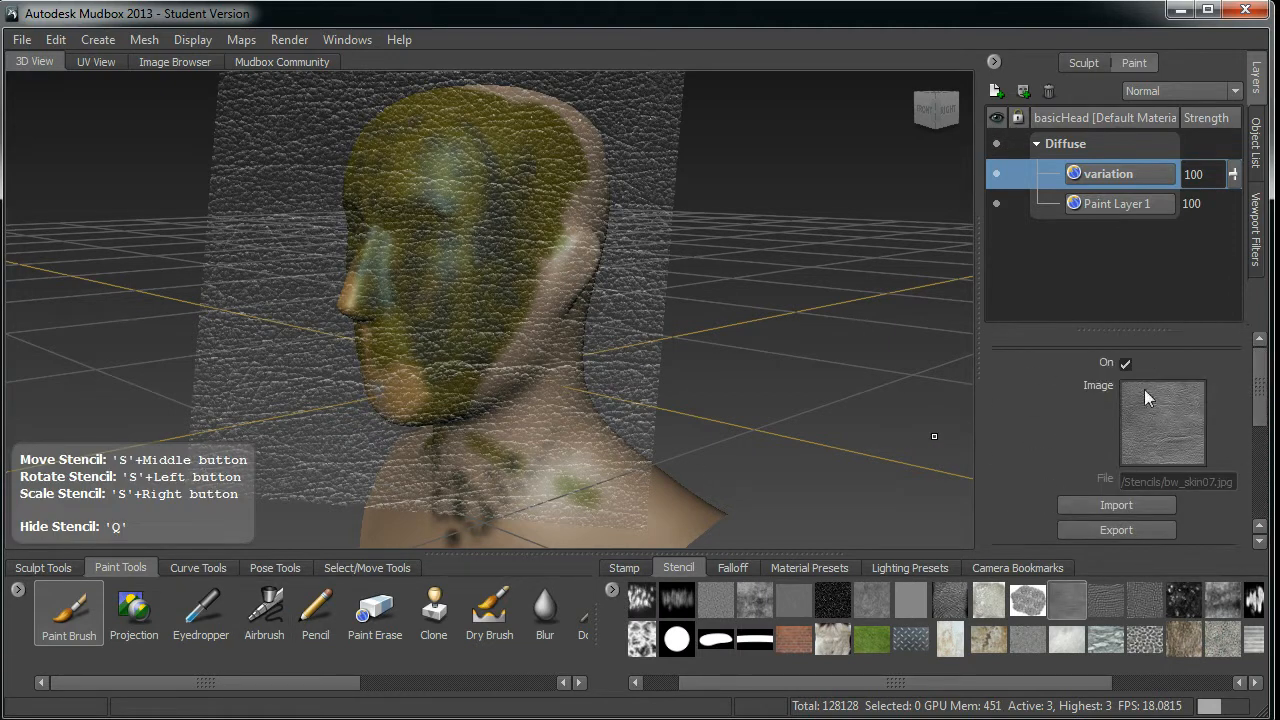
- Set the Paint Brush colour to mustard yellow and paint through the skin stencil over the face and neck with size 28.82
{"action": "left_click", "coordinate": [68, 615]}
{"action": "left_click", "coordinate": [1198, 362]}
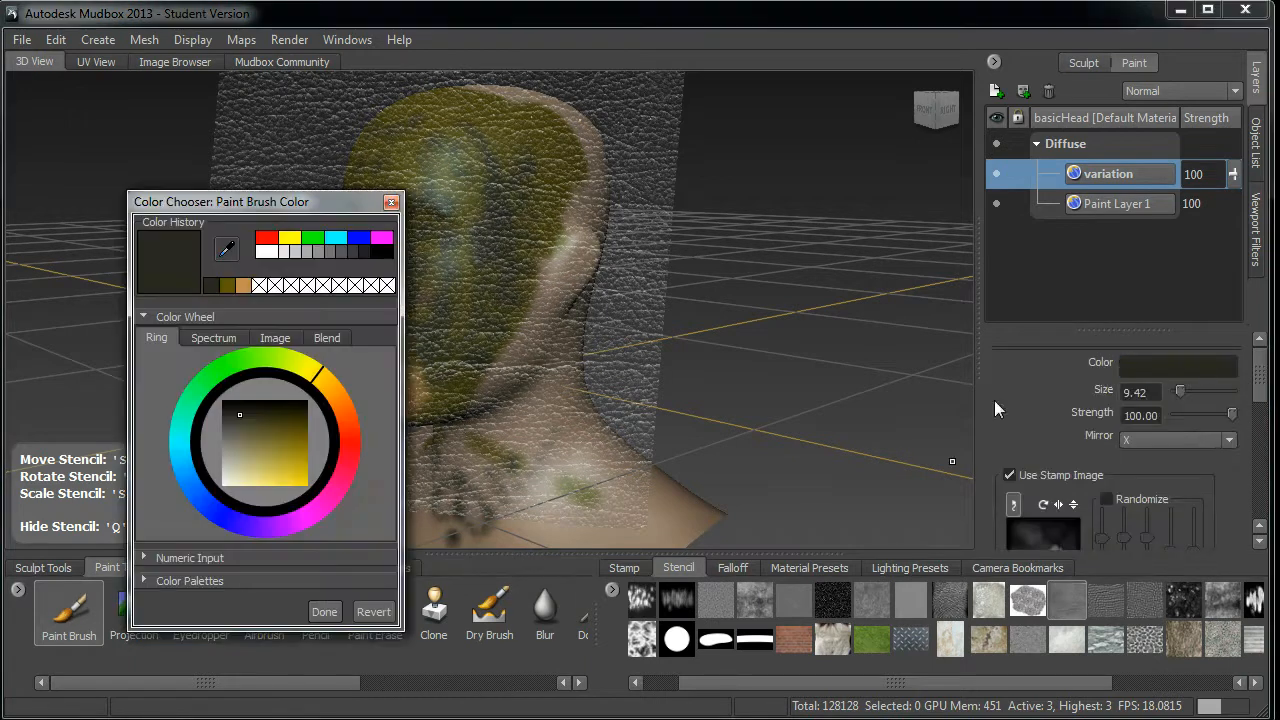
{"action": "left_click_drag", "start_coordinate": [261, 431], "coordinate": [272, 456]}
{"action": "left_click", "coordinate": [324, 611]}
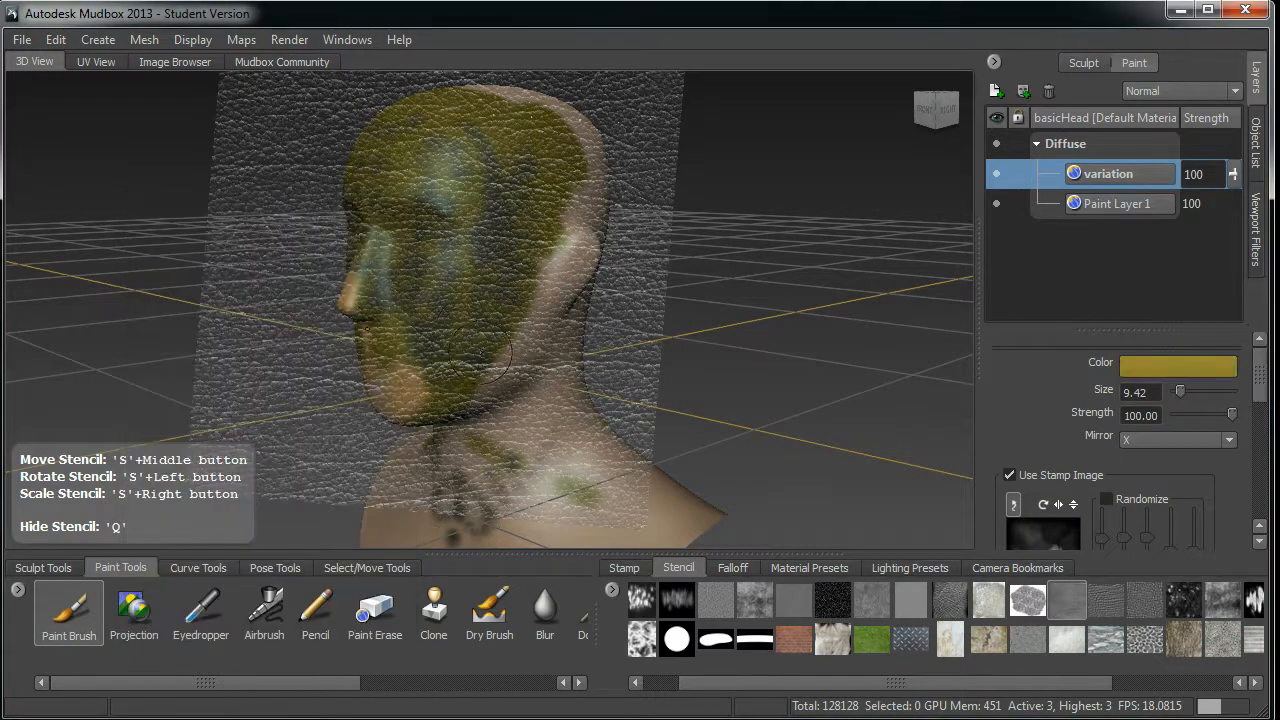
{"action": "mouse_move", "coordinate": [469, 332]}
{"action": "left_mouse_down"}
{"action": "mouse_move", "coordinate": [534, 330]}
{"action": "mouse_move", "coordinate": [494, 271]}
{"action": "mouse_move", "coordinate": [445, 250]}
{"action": "mouse_move", "coordinate": [430, 170]}
{"action": "mouse_move", "coordinate": [372, 220]}
{"action": "mouse_move", "coordinate": [474, 321]}
{"action": "mouse_move", "coordinate": [516, 124]}
{"action": "left_mouse_up"}
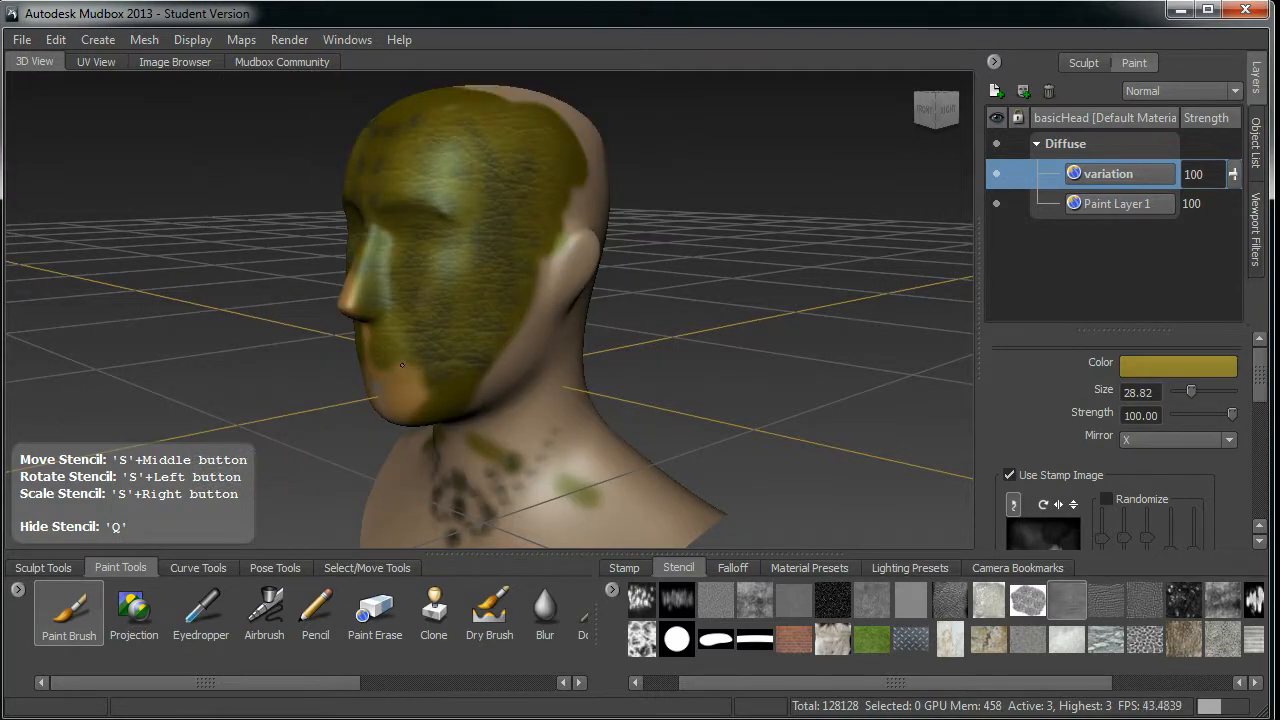
{"action": "mouse_move", "coordinate": [505, 446]}
{"action": "left_mouse_down"}
{"action": "mouse_move", "coordinate": [540, 443]}
{"action": "mouse_move", "coordinate": [536, 279]}
{"action": "left_mouse_up"}
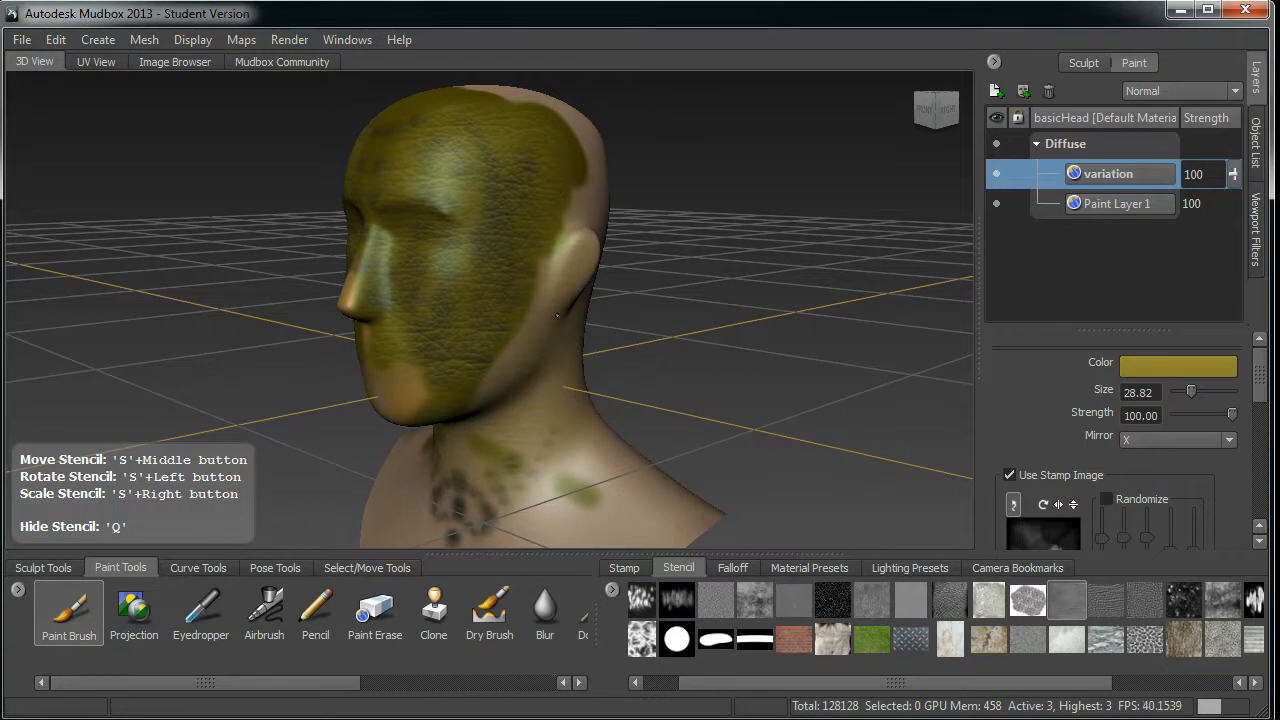
- Set the Paint Brush colour to very dark brown and paint the skin texture over the cheek, ear and side of the head
{"action": "left_click", "coordinate": [1178, 366]}
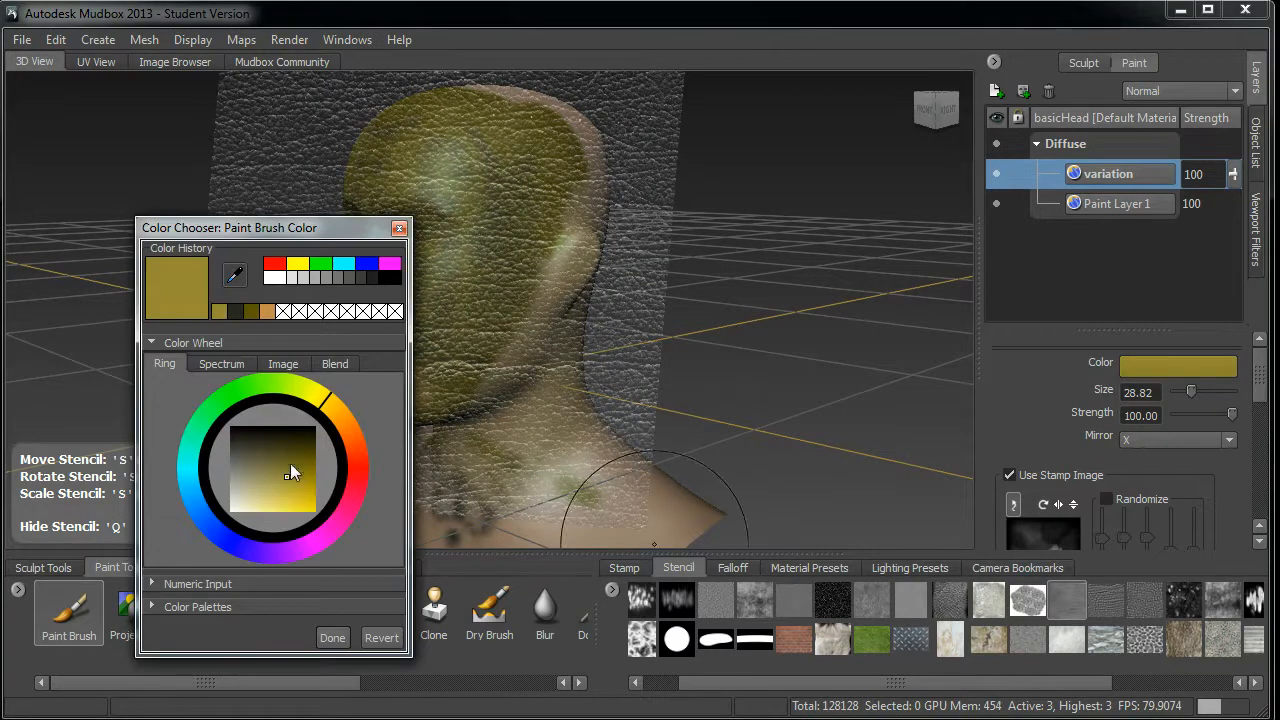
{"action": "left_click", "coordinate": [271, 440]}
{"action": "left_click_drag", "start_coordinate": [323, 400], "coordinate": [353, 453]}
{"action": "left_click", "coordinate": [346, 637]}
{"action": "mouse_move", "coordinate": [470, 350]}
{"action": "left_mouse_down"}
{"action": "mouse_move", "coordinate": [520, 270]}
{"action": "mouse_move", "coordinate": [408, 320]}
{"action": "mouse_move", "coordinate": [484, 180]}
{"action": "mouse_move", "coordinate": [590, 250]}
{"action": "mouse_move", "coordinate": [595, 230]}
{"action": "left_mouse_up"}
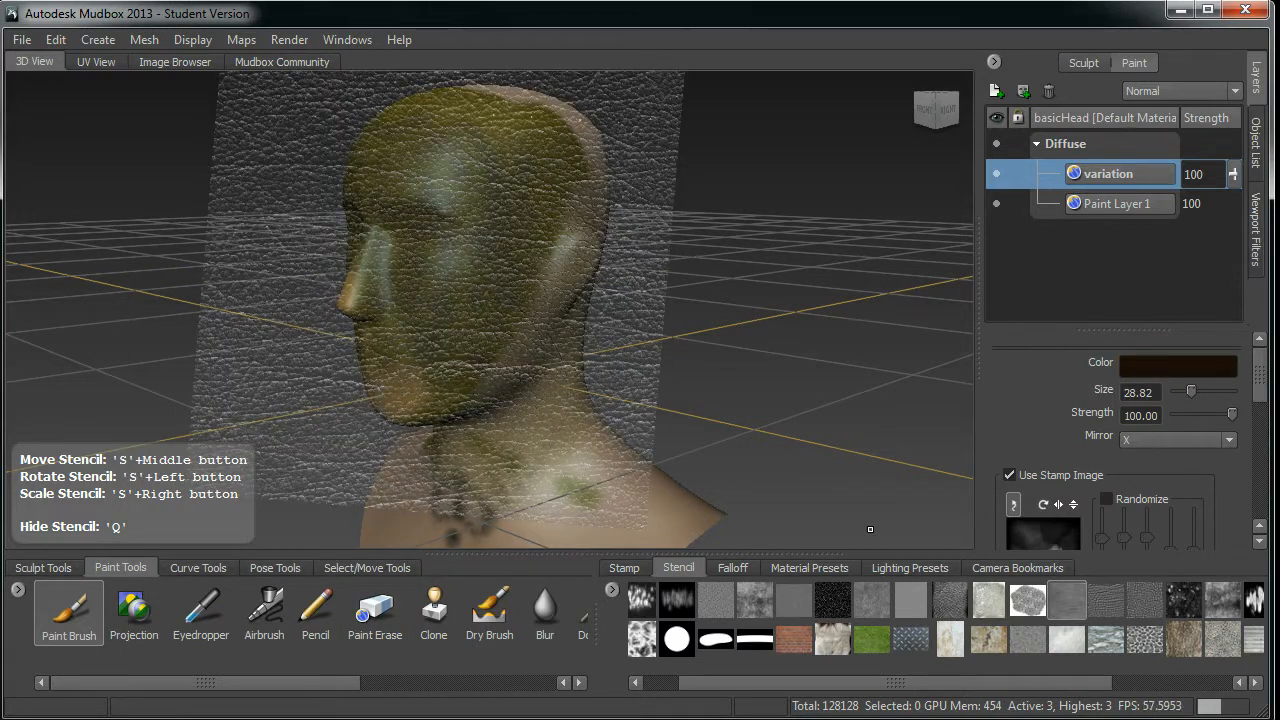
- Switch to the rgb_tiledBark.png stencil and move, scale and rotate it upright over the head and neck
{"action": "left_click_drag", "start_coordinate": [688, 346], "coordinate": [629, 302], "text": "alt"}
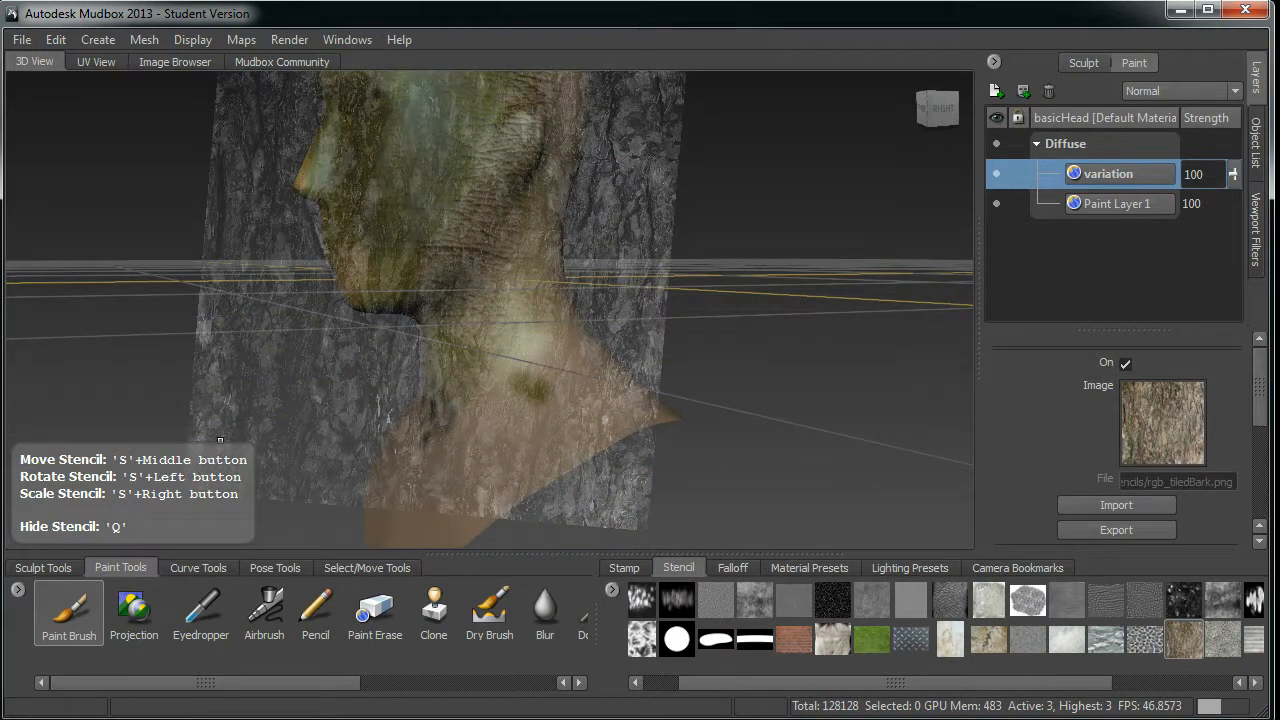
{"action": "left_click_drag", "start_coordinate": [468, 408], "coordinate": [410, 376], "text": "alt"}
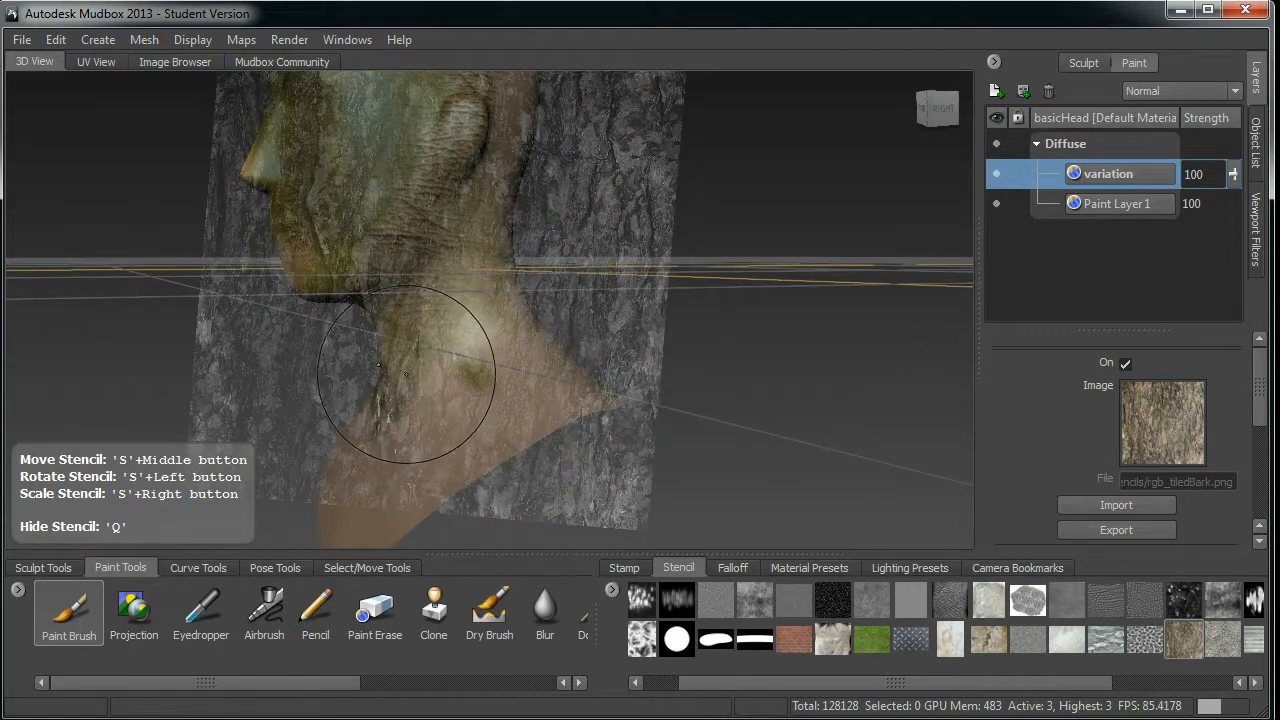
{"action": "mouse_move", "coordinate": [396, 367]}
{"action": "middle_mouse_down"}
{"action": "mouse_move", "coordinate": [405, 375]}
{"action": "mouse_move", "coordinate": [364, 362]}
{"action": "mouse_move", "coordinate": [398, 342]}
{"action": "mouse_move", "coordinate": [381, 348]}
{"action": "middle_mouse_up"}
{"action": "mouse_move", "coordinate": [381, 348]}
{"action": "right_mouse_down"}
{"action": "mouse_move", "coordinate": [408, 352]}
{"action": "mouse_move", "coordinate": [378, 358]}
{"action": "mouse_move", "coordinate": [400, 346]}
{"action": "mouse_move", "coordinate": [376, 331]}
{"action": "right_mouse_up"}
{"action": "middle_click_drag", "start_coordinate": [392, 334], "coordinate": [393, 322]}
{"action": "right_click_drag", "start_coordinate": [393, 322], "coordinate": [354, 276]}
{"action": "left_click_drag", "start_coordinate": [354, 276], "coordinate": [297, 437]}
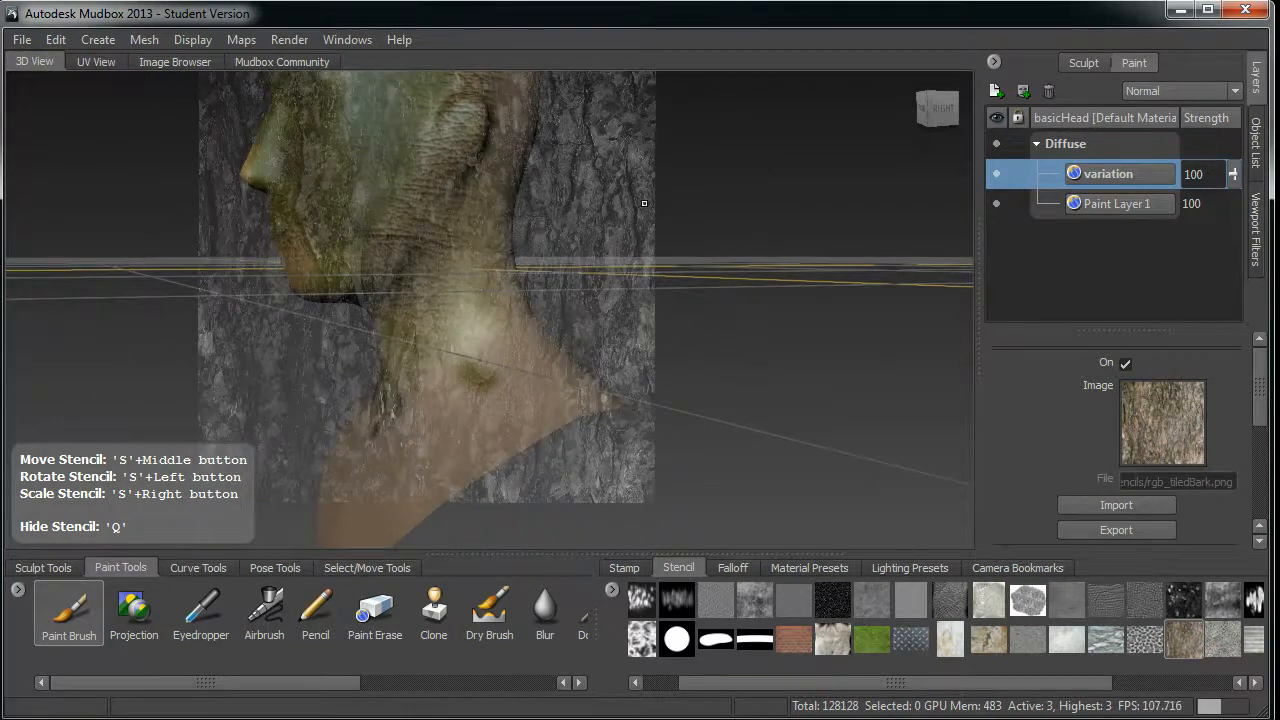
- Tilt the bark stencil slightly, paint through it over the neck and shoulder, and hide it
{"action": "left_click_drag", "start_coordinate": [508, 258], "coordinate": [527, 235]}
{"action": "mouse_move", "coordinate": [536, 374]}
{"action": "left_mouse_down"}
{"action": "mouse_move", "coordinate": [522, 408]}
{"action": "mouse_move", "coordinate": [440, 400]}
{"action": "mouse_move", "coordinate": [441, 293]}
{"action": "mouse_move", "coordinate": [488, 145]}
{"action": "mouse_move", "coordinate": [450, 100]}
{"action": "mouse_move", "coordinate": [405, 255]}
{"action": "left_mouse_up"}
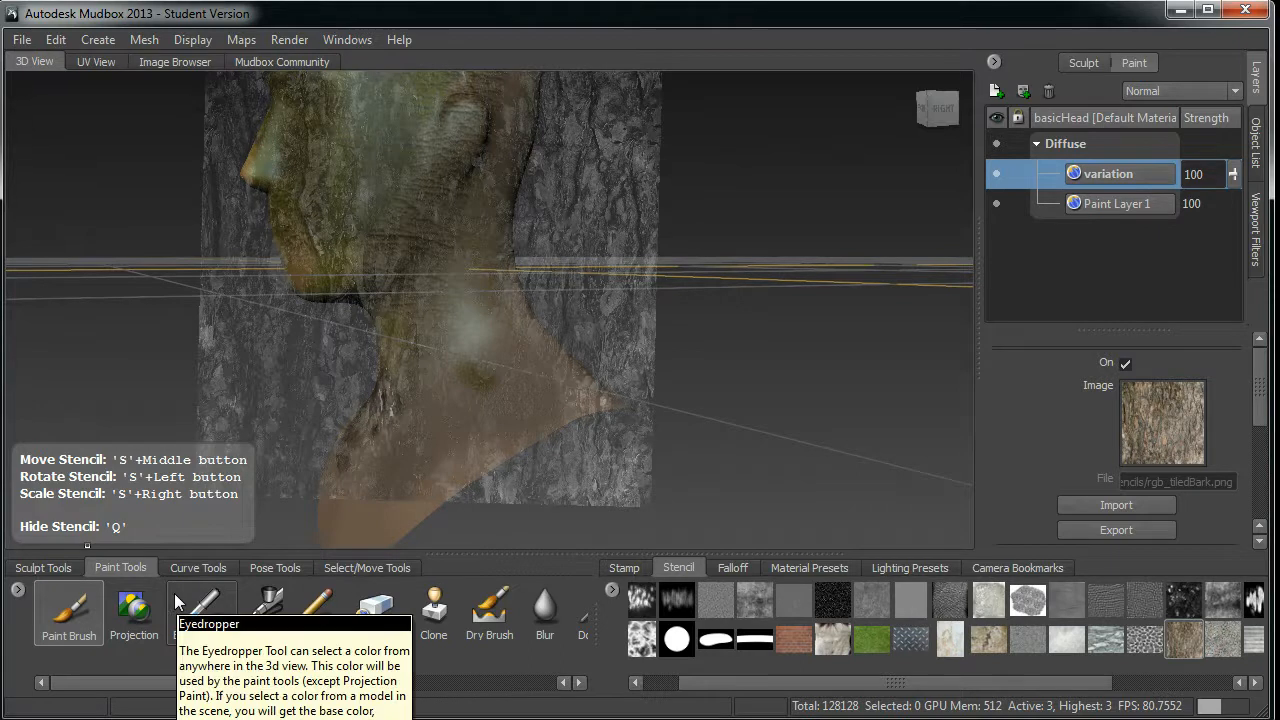
{"action": "key", "text": "q"}
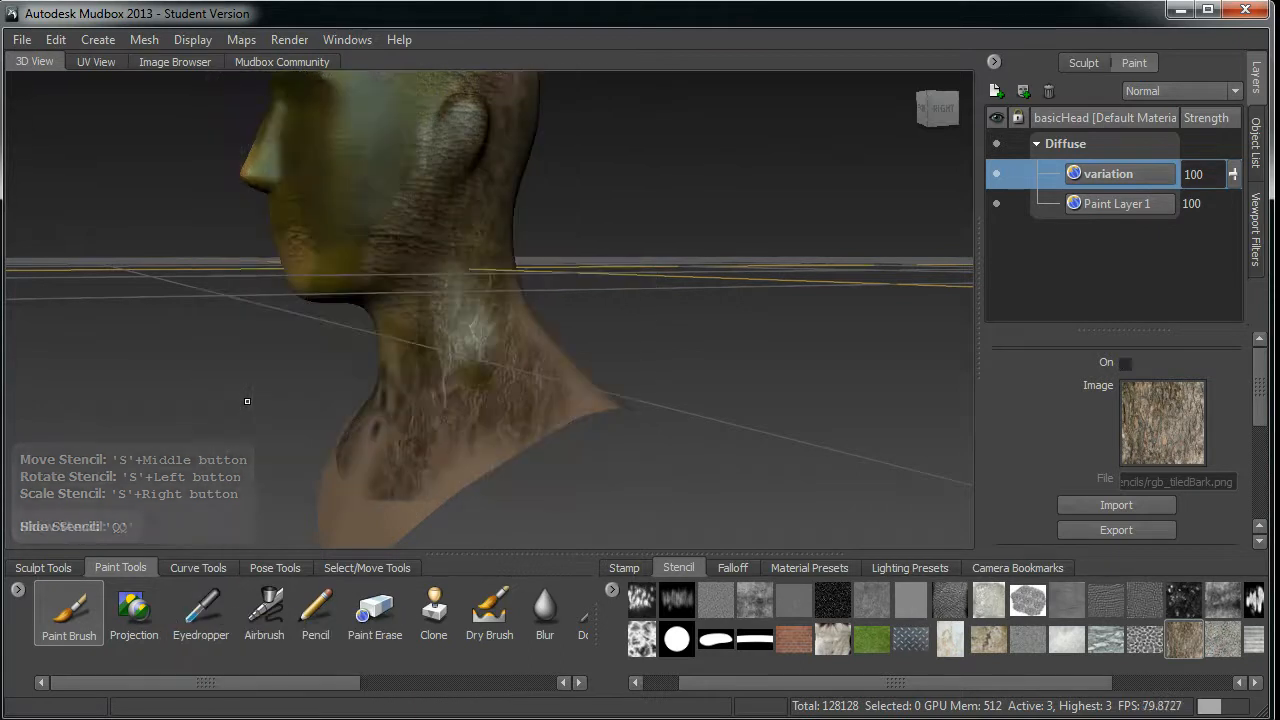
- Sample the olive paint colour from the upper side of the head with the Eyedropper
{"action": "left_click", "coordinate": [190, 640]}
{"action": "mouse_move", "coordinate": [320, 420]}
{"action": "left_mouse_down", "text": "alt"}
{"action": "mouse_move", "coordinate": [433, 490]}
{"action": "mouse_move", "coordinate": [443, 471]}
{"action": "left_mouse_up", "text": "alt"}
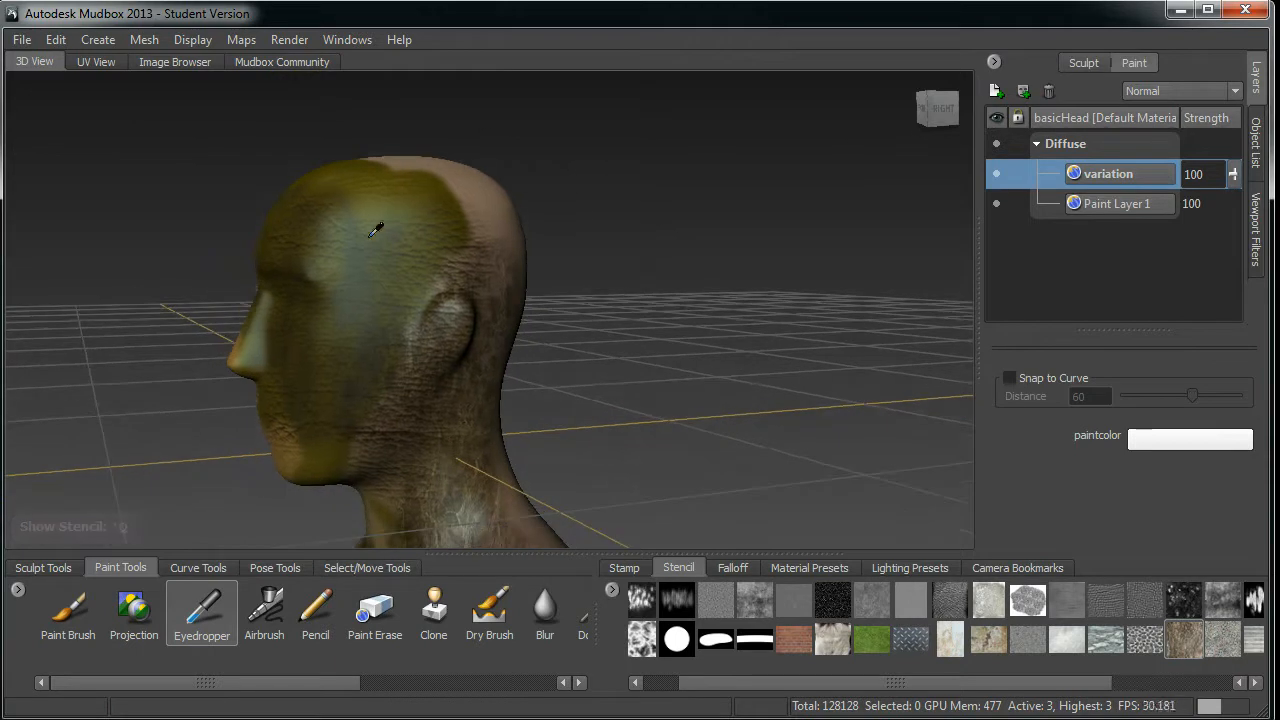
{"action": "left_click", "coordinate": [380, 198]}
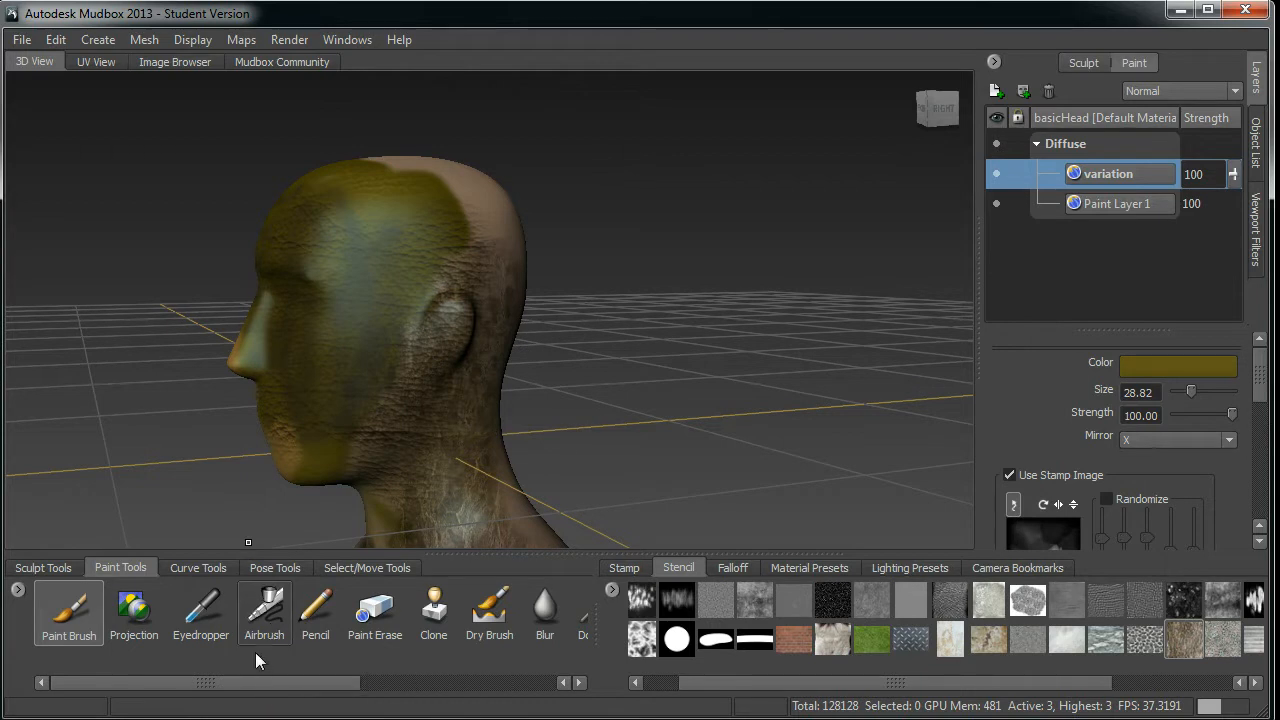
- Use the Projection brush with the rgb_rust.jpg stencil to project the rust texture onto the face, side of the head and neck
{"action": "mouse_move", "coordinate": [267, 681]}
{"action": "left_mouse_down"}
{"action": "mouse_move", "coordinate": [440, 688]}
{"action": "mouse_move", "coordinate": [265, 678]}
{"action": "left_mouse_up"}
{"action": "left_click", "coordinate": [131, 624]}
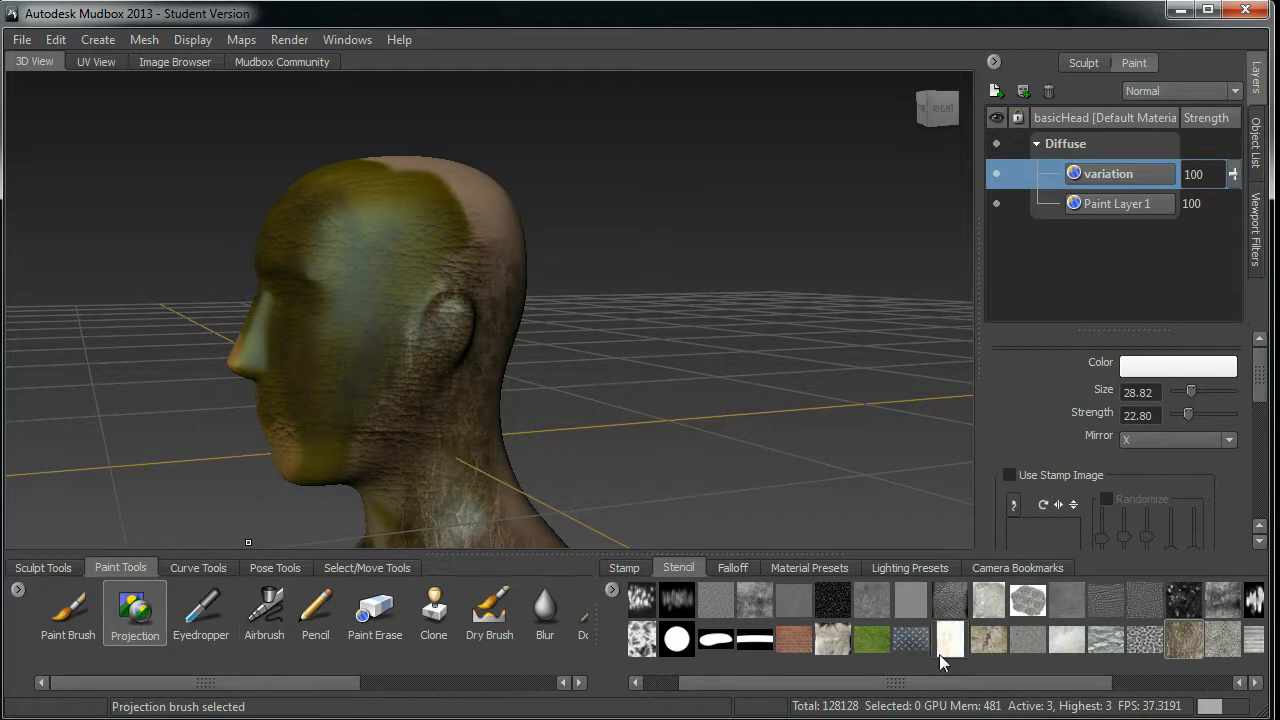
{"action": "left_click", "coordinate": [986, 642]}
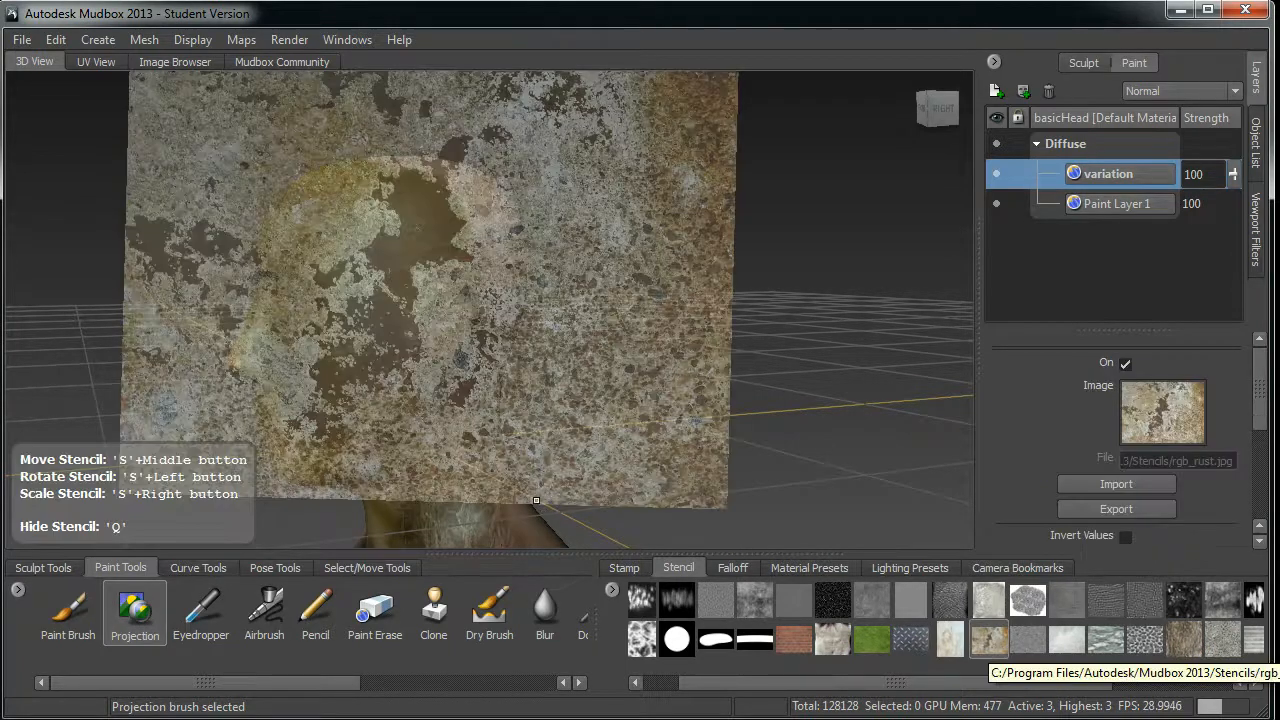
{"action": "mouse_move", "coordinate": [473, 370]}
{"action": "left_mouse_down"}
{"action": "mouse_move", "coordinate": [322, 321]}
{"action": "mouse_move", "coordinate": [300, 420]}
{"action": "mouse_move", "coordinate": [260, 380]}
{"action": "mouse_move", "coordinate": [300, 200]}
{"action": "mouse_move", "coordinate": [446, 431]}
{"action": "mouse_move", "coordinate": [350, 480]}
{"action": "left_mouse_up"}
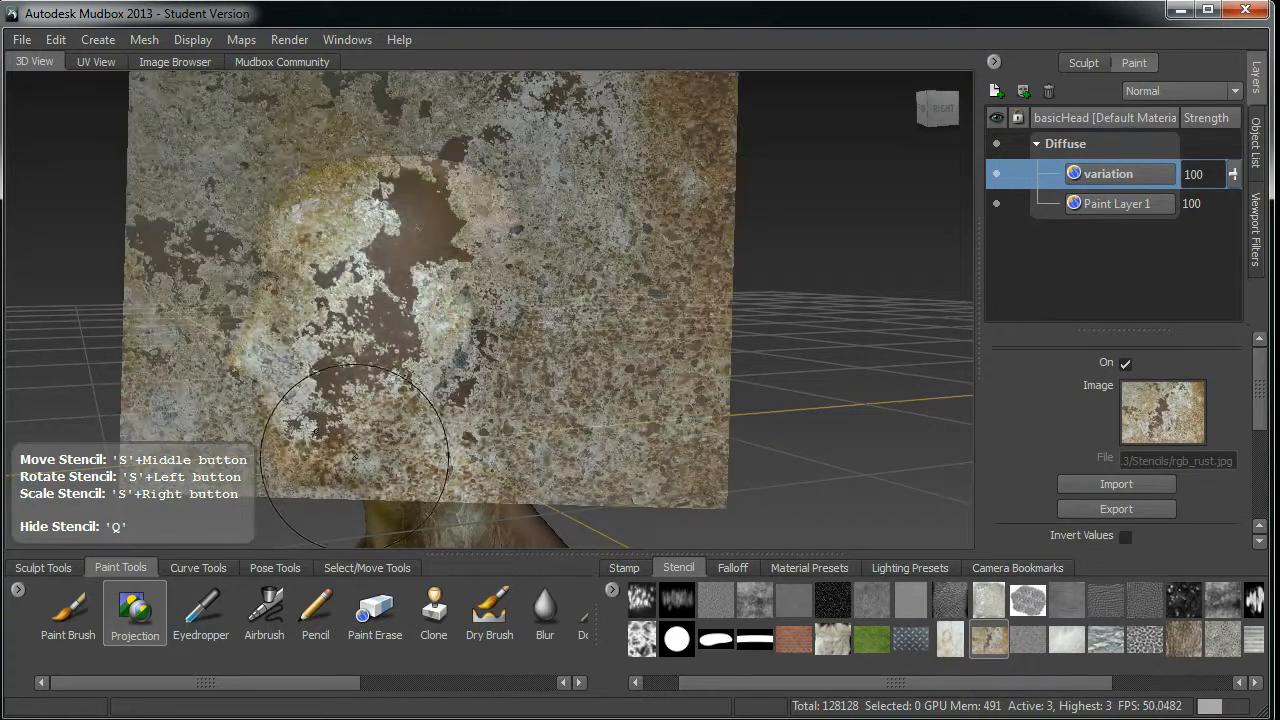
{"action": "middle_click_drag", "start_coordinate": [350, 352], "coordinate": [385, 283], "text": "alt"}
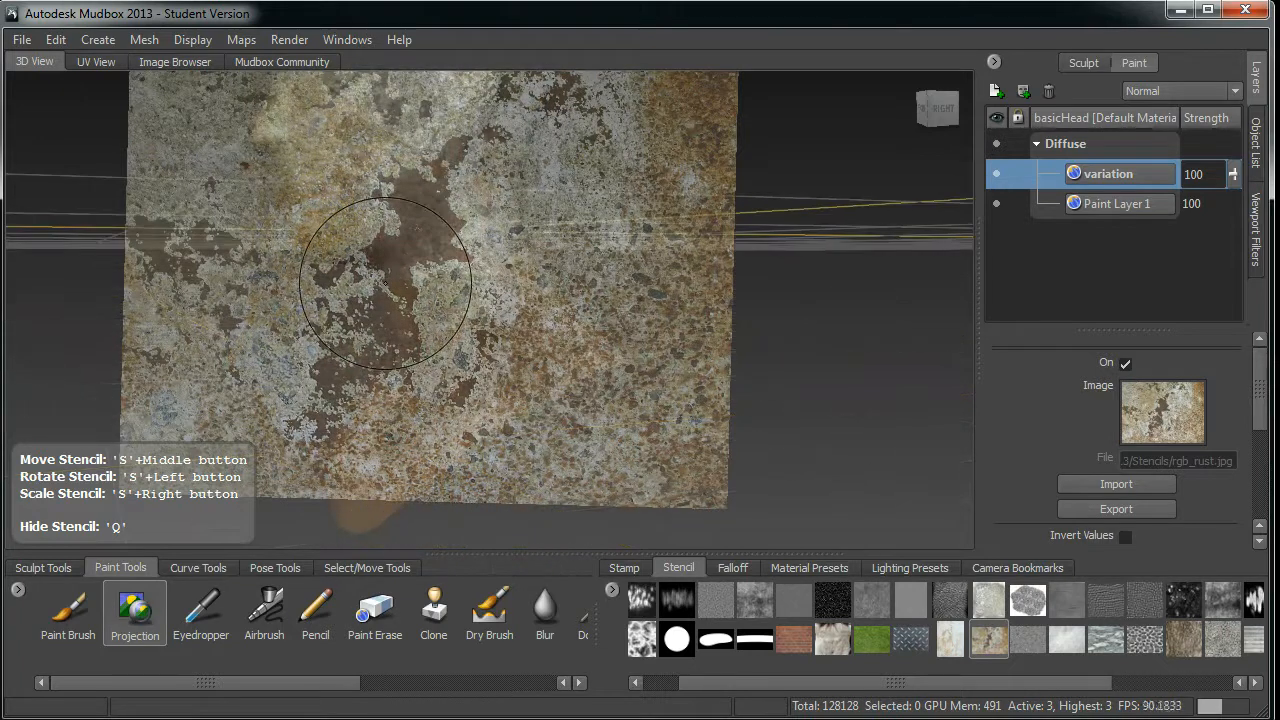
{"action": "mouse_move", "coordinate": [462, 405]}
{"action": "left_mouse_down"}
{"action": "mouse_move", "coordinate": [432, 432]}
{"action": "mouse_move", "coordinate": [385, 440]}
{"action": "mouse_move", "coordinate": [429, 367]}
{"action": "mouse_move", "coordinate": [395, 268]}
{"action": "left_mouse_up"}
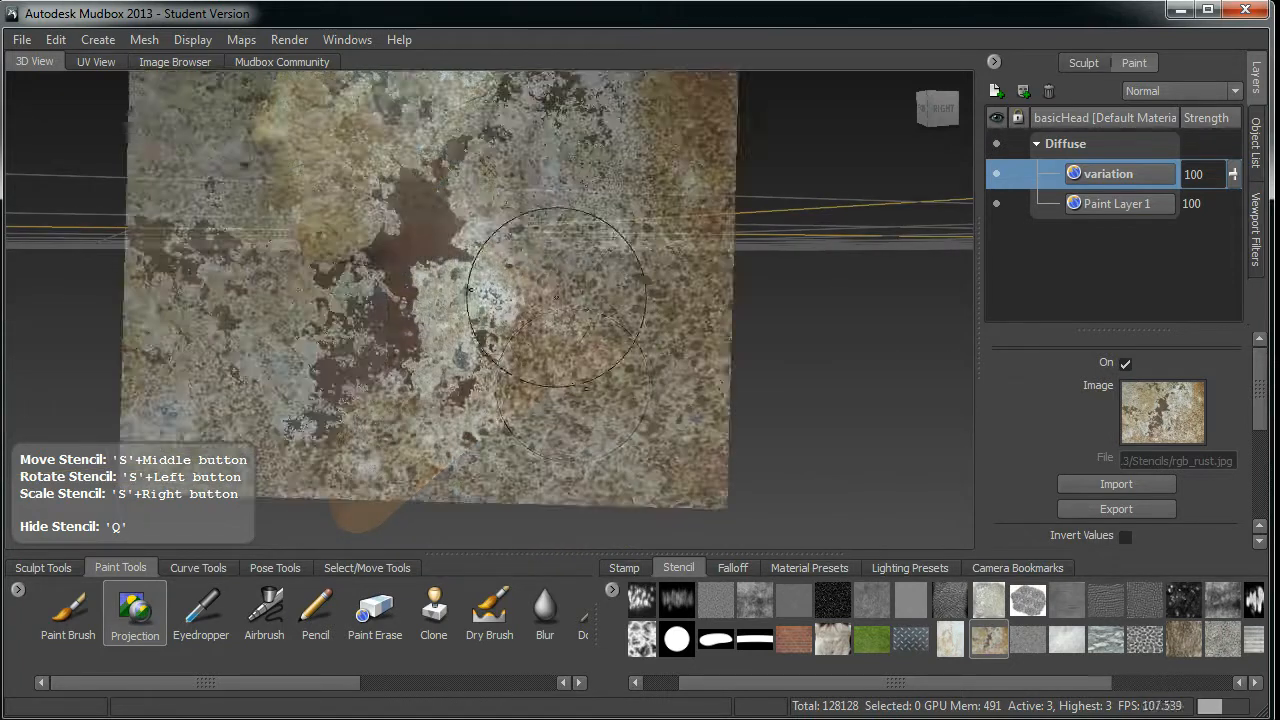
- Project the rust texture over the top of the head and the front of the neck and shoulders, and hide the stencil
{"action": "mouse_move", "coordinate": [507, 387]}
{"action": "left_mouse_down", "text": "alt"}
{"action": "mouse_move", "coordinate": [592, 332]}
{"action": "mouse_move", "coordinate": [566, 355]}
{"action": "mouse_move", "coordinate": [485, 332]}
{"action": "mouse_move", "coordinate": [430, 220]}
{"action": "mouse_move", "coordinate": [440, 140]}
{"action": "mouse_move", "coordinate": [400, 230]}
{"action": "mouse_move", "coordinate": [395, 163]}
{"action": "mouse_move", "coordinate": [445, 206]}
{"action": "mouse_move", "coordinate": [444, 258]}
{"action": "mouse_move", "coordinate": [460, 284]}
{"action": "mouse_move", "coordinate": [427, 242]}
{"action": "mouse_move", "coordinate": [352, 215]}
{"action": "mouse_move", "coordinate": [340, 140]}
{"action": "mouse_move", "coordinate": [445, 160]}
{"action": "mouse_move", "coordinate": [463, 218]}
{"action": "left_mouse_up", "text": "alt"}
{"action": "left_click_drag", "start_coordinate": [491, 279], "coordinate": [490, 305]}
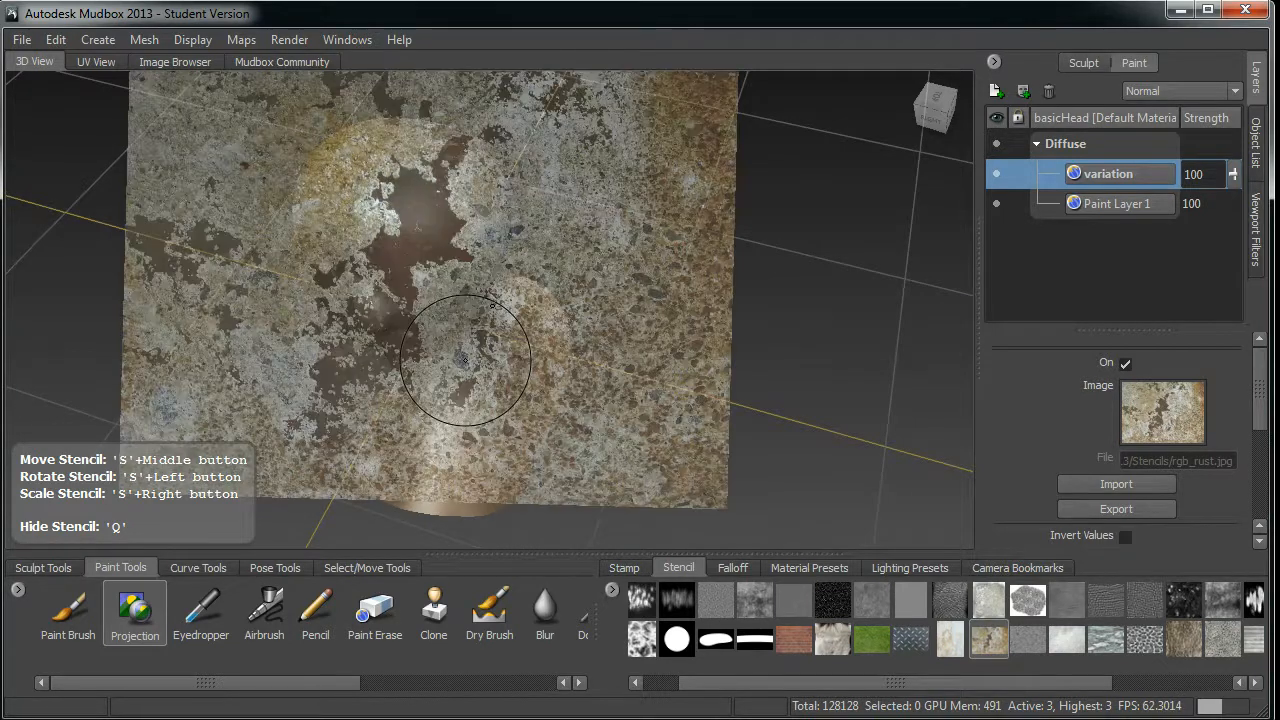
{"action": "mouse_move", "coordinate": [525, 320]}
{"action": "right_mouse_down", "text": "alt"}
{"action": "mouse_move", "coordinate": [632, 298]}
{"action": "mouse_move", "coordinate": [654, 233]}
{"action": "right_mouse_up", "text": "alt"}
{"action": "mouse_move", "coordinate": [385, 225]}
{"action": "left_mouse_down"}
{"action": "mouse_move", "coordinate": [350, 205]}
{"action": "mouse_move", "coordinate": [352, 385]}
{"action": "left_mouse_up"}
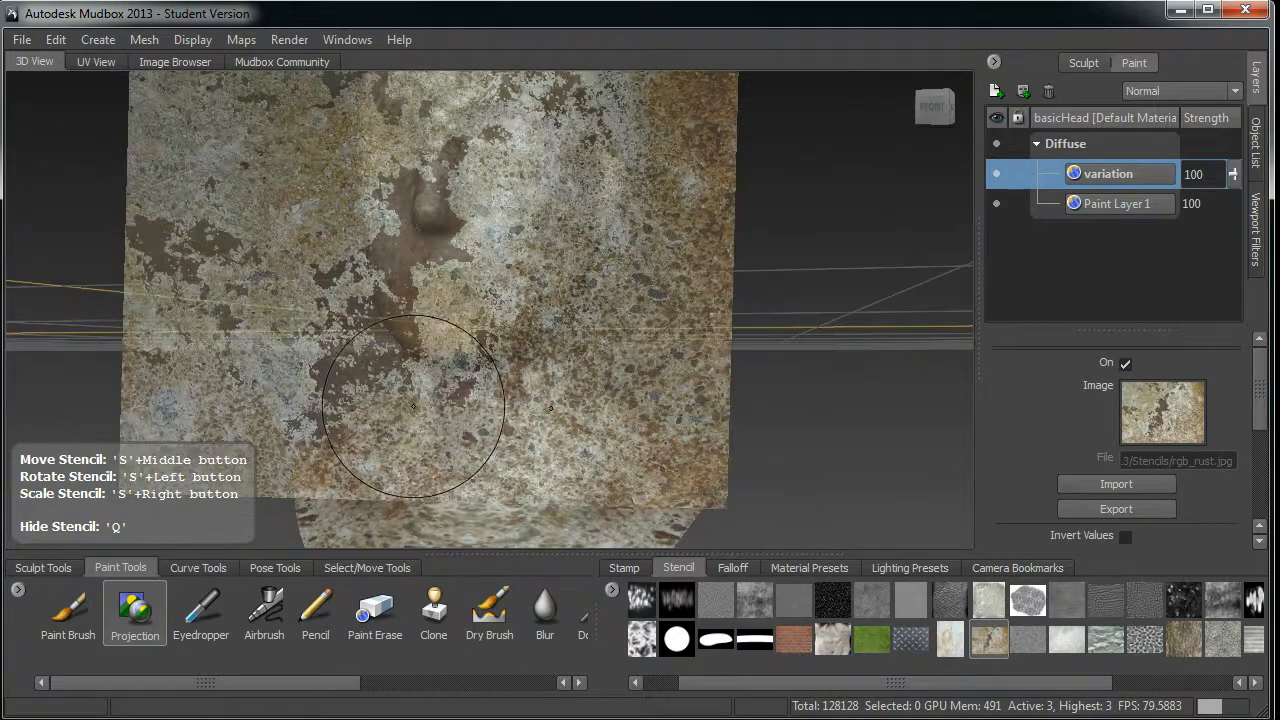
{"action": "key", "text": "q"}
{"action": "left_click_drag", "start_coordinate": [410, 372], "coordinate": [220, 342], "text": "alt"}
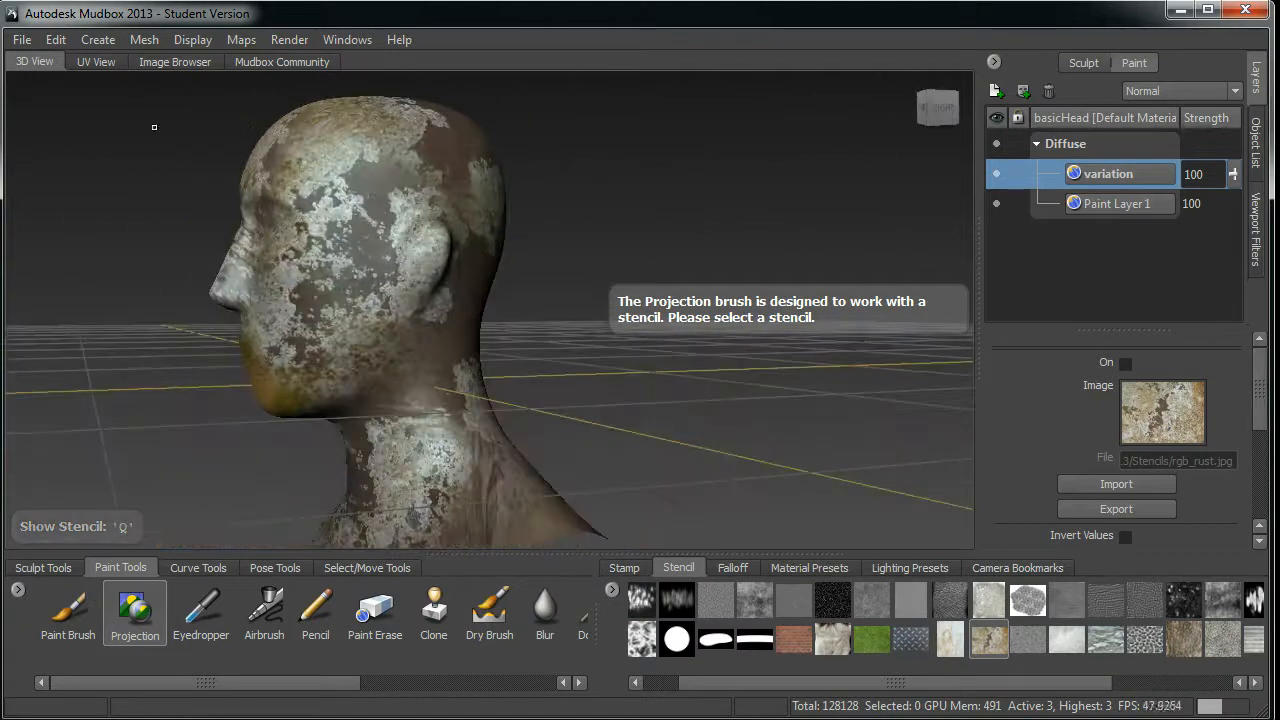
- Examine how the painted texture lies on the head's unwrapped UV layout
{"action": "left_click", "coordinate": [103, 65]}
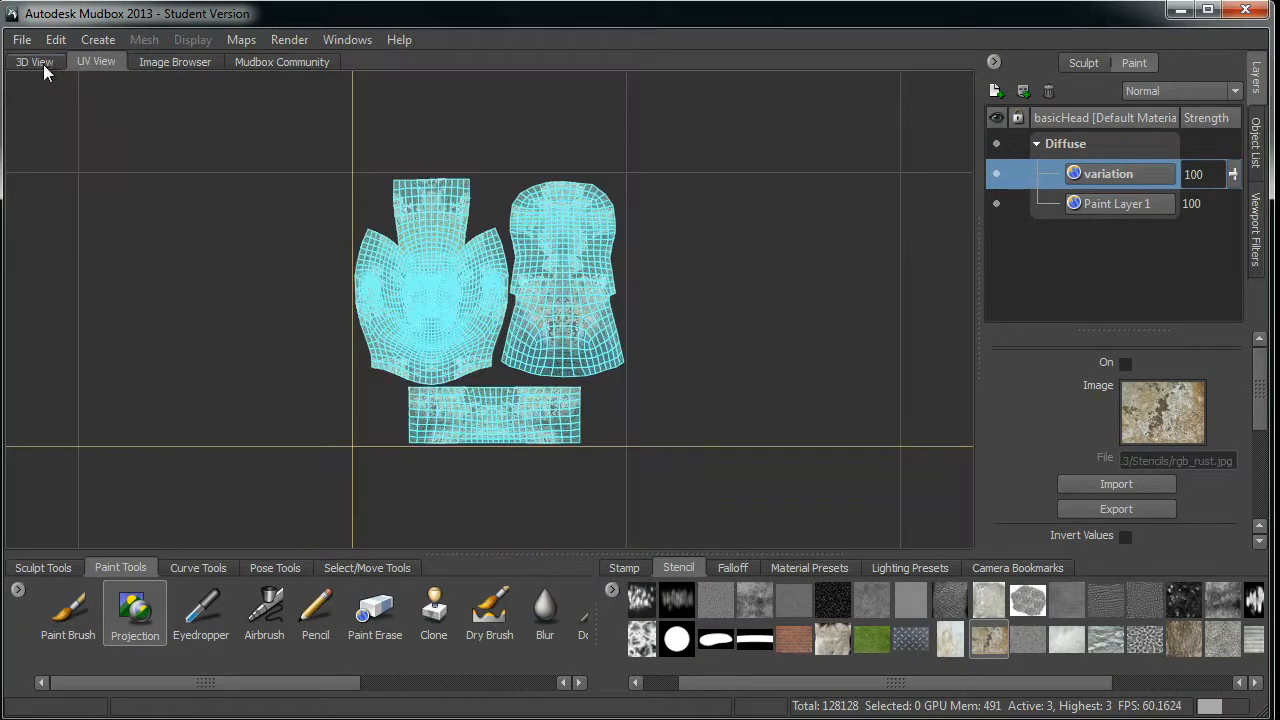
{"action": "left_click", "coordinate": [42, 63]}
{"action": "left_click", "coordinate": [80, 62]}
{"action": "right_click_drag", "start_coordinate": [448, 295], "coordinate": [510, 380], "text": "alt"}
{"action": "middle_click_drag", "start_coordinate": [540, 334], "coordinate": [513, 294], "text": "alt"}
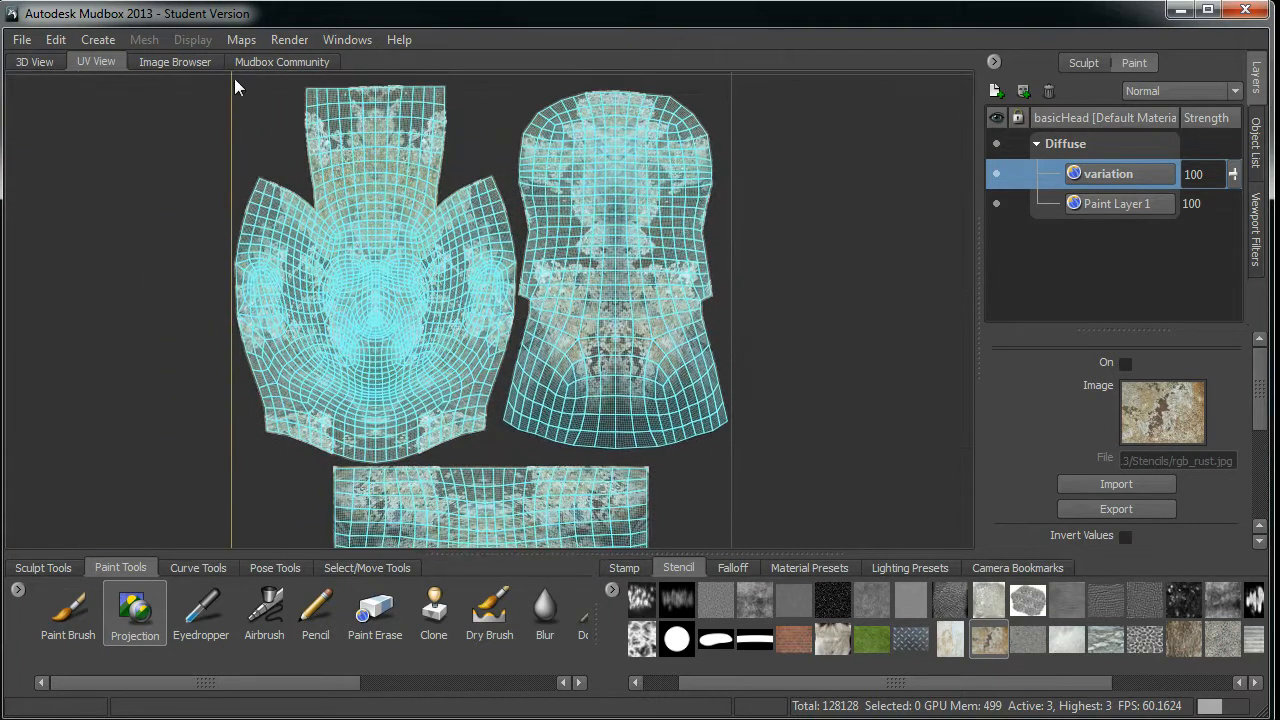
- Open the Image Browser and browse for its source directory up to the C:\Murdoch_uni\2013_intro_Modelling folder
{"action": "left_click", "coordinate": [199, 64]}
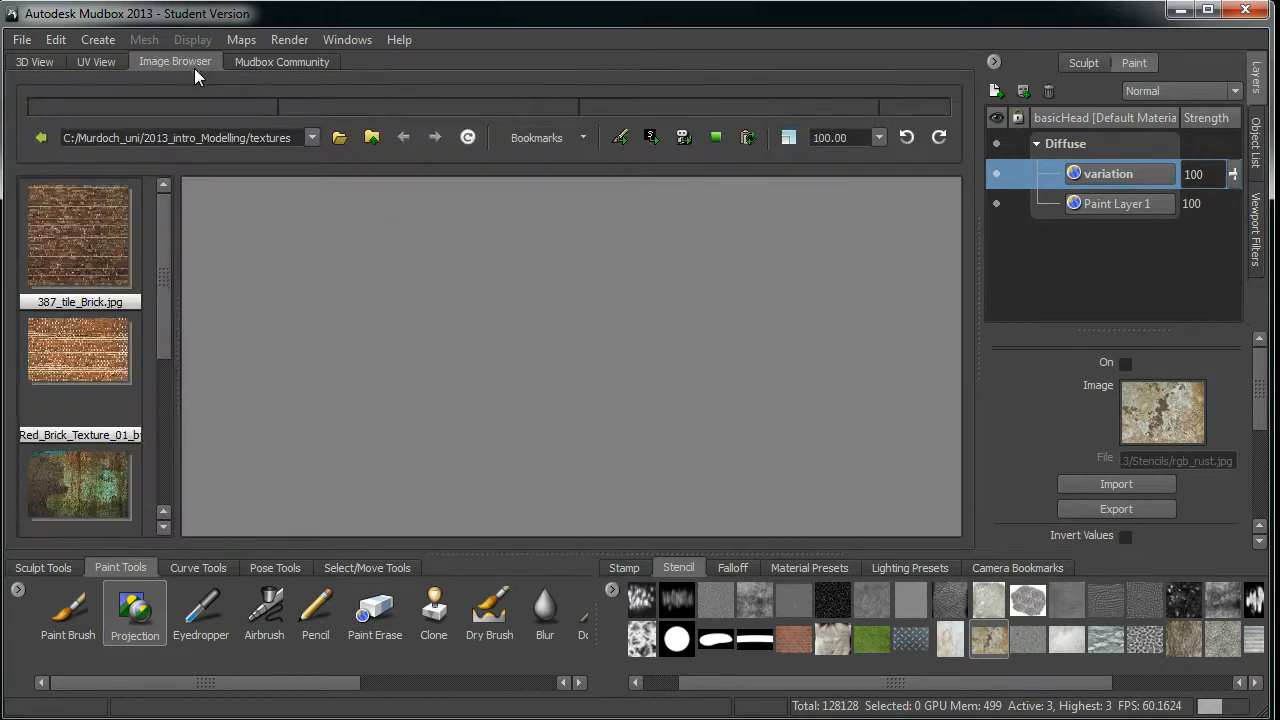
{"action": "mouse_move", "coordinate": [161, 286]}
{"action": "left_mouse_down"}
{"action": "mouse_move", "coordinate": [161, 446]}
{"action": "mouse_move", "coordinate": [165, 290]}
{"action": "left_mouse_up"}
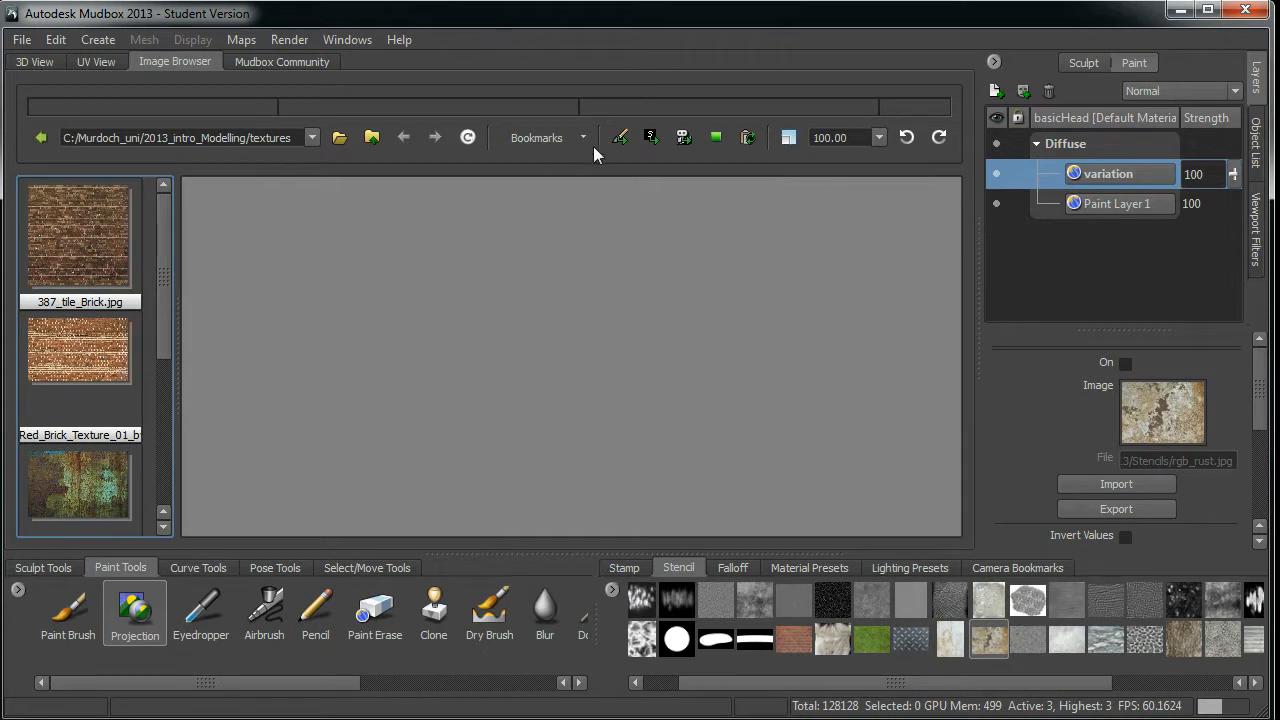
{"action": "left_click", "coordinate": [341, 139]}
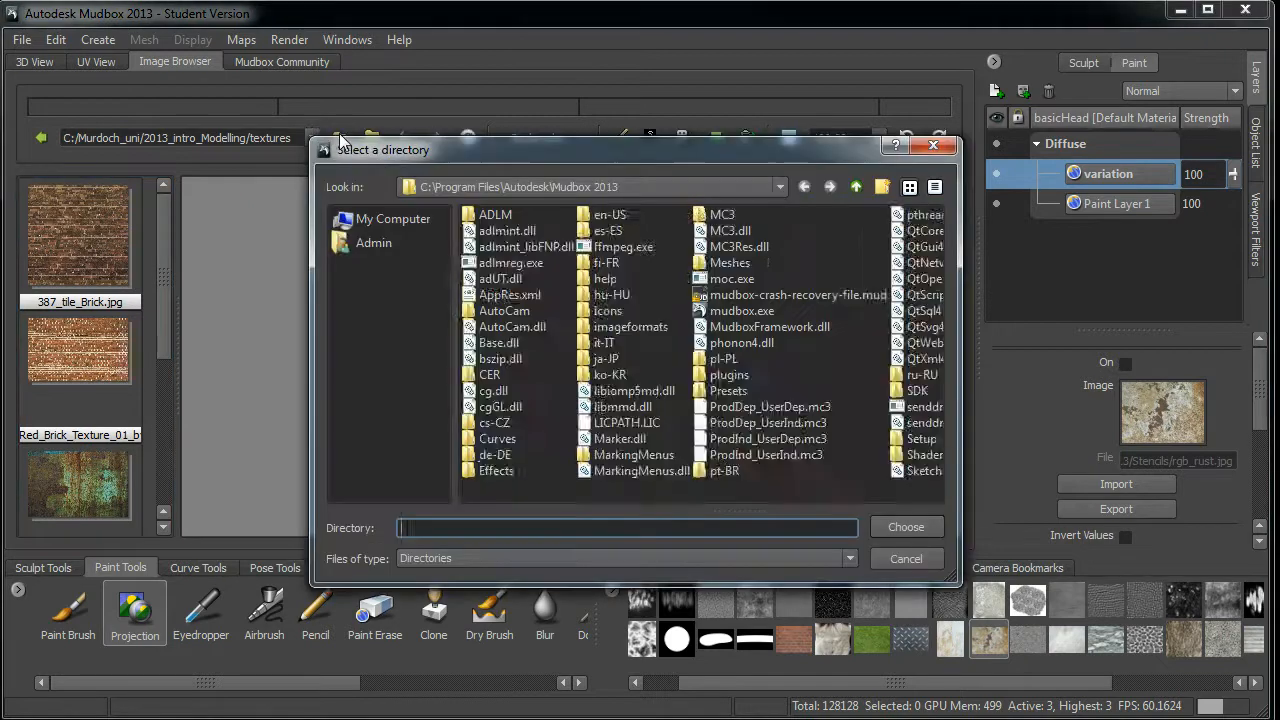
{"action": "left_click", "coordinate": [398, 226]}
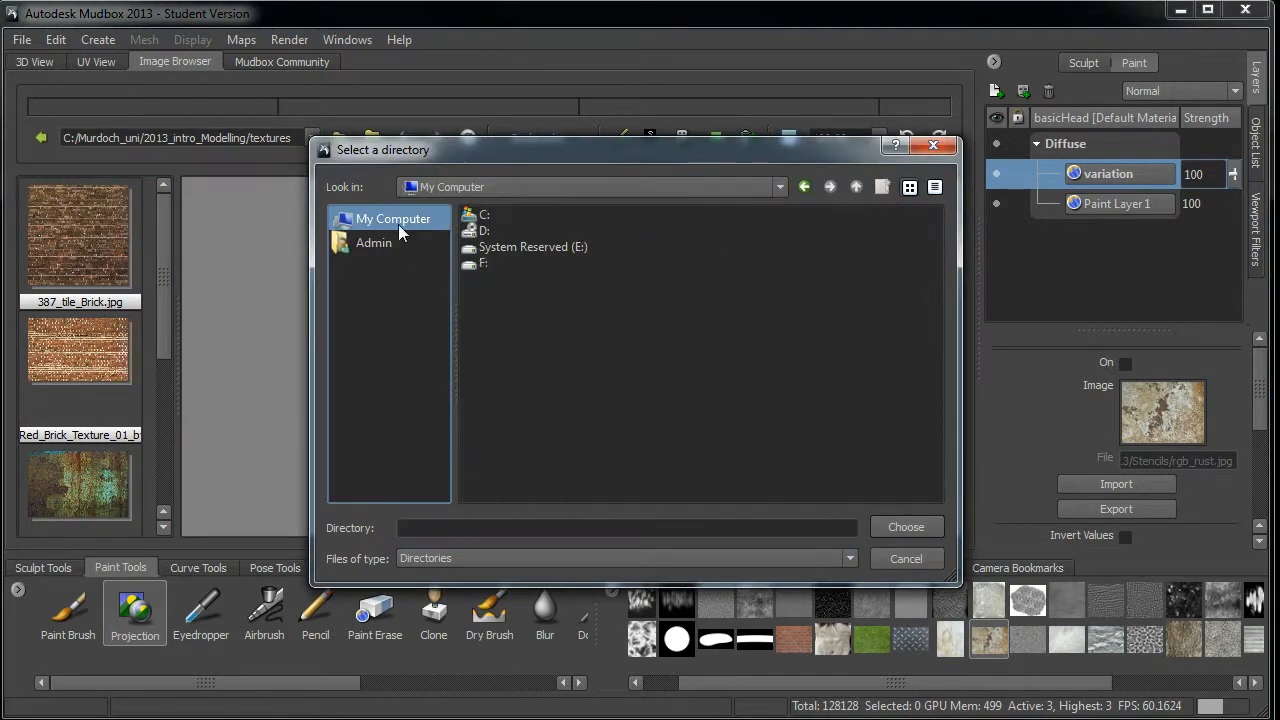
{"action": "double_click", "coordinate": [480, 218]}
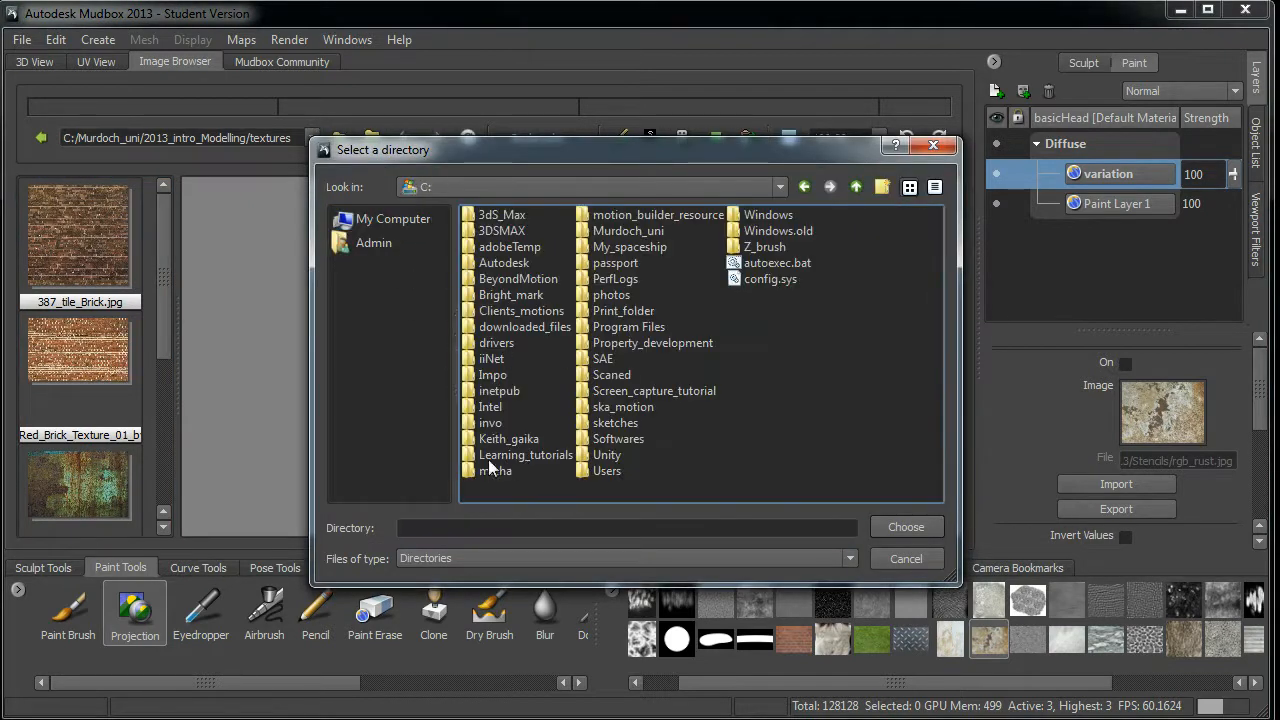
{"action": "double_click", "coordinate": [630, 232]}
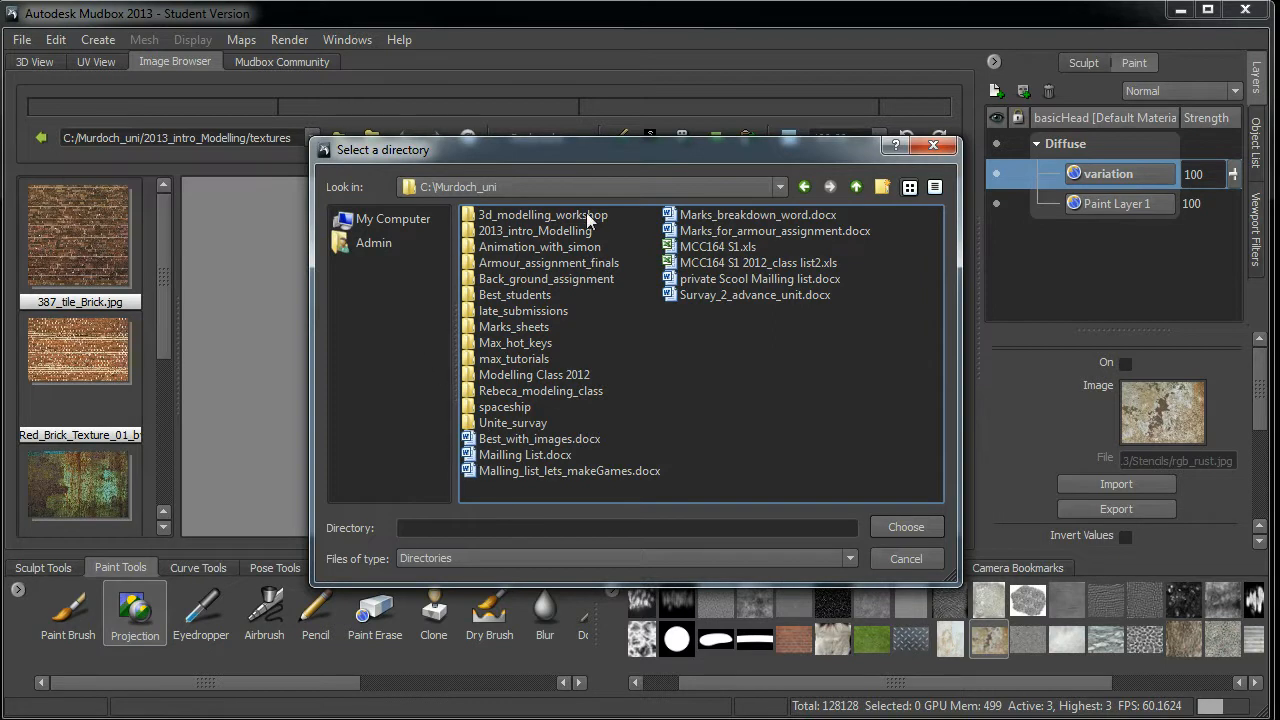
{"action": "double_click", "coordinate": [550, 230]}
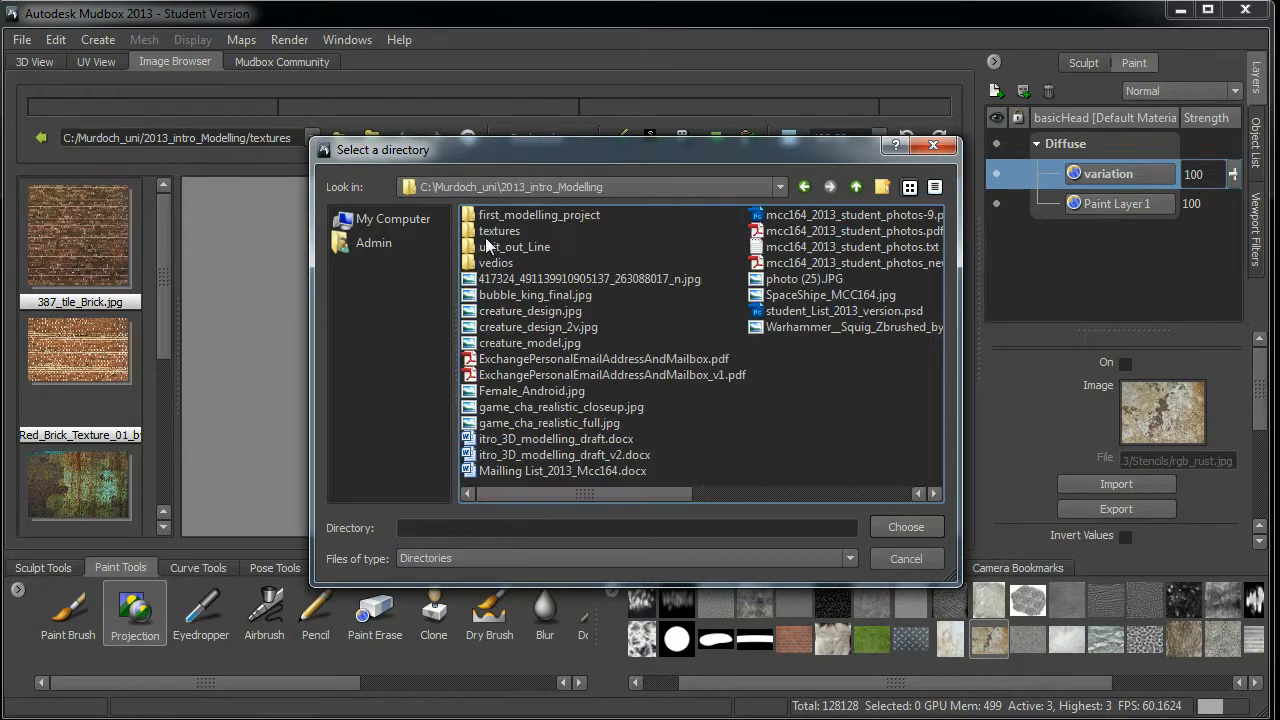
{"action": "left_click", "coordinate": [486, 232]}
{"action": "double_click", "coordinate": [483, 229]}
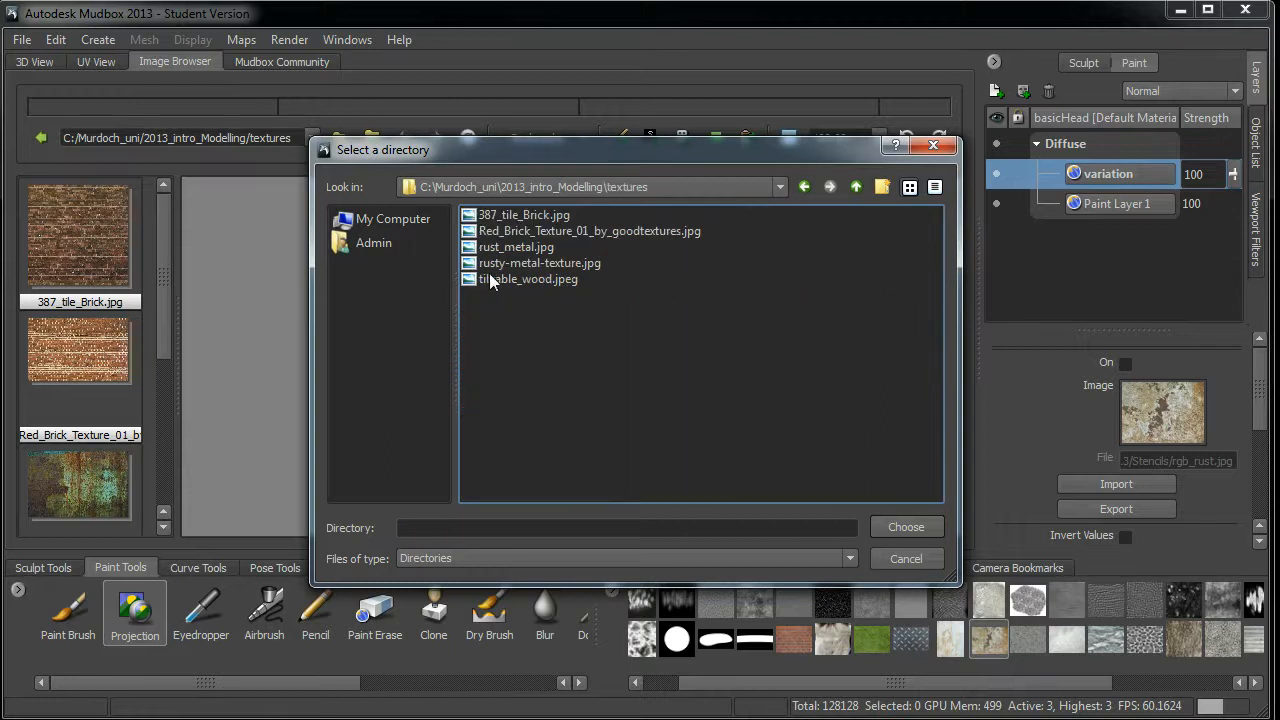
{"action": "left_click", "coordinate": [501, 214]}
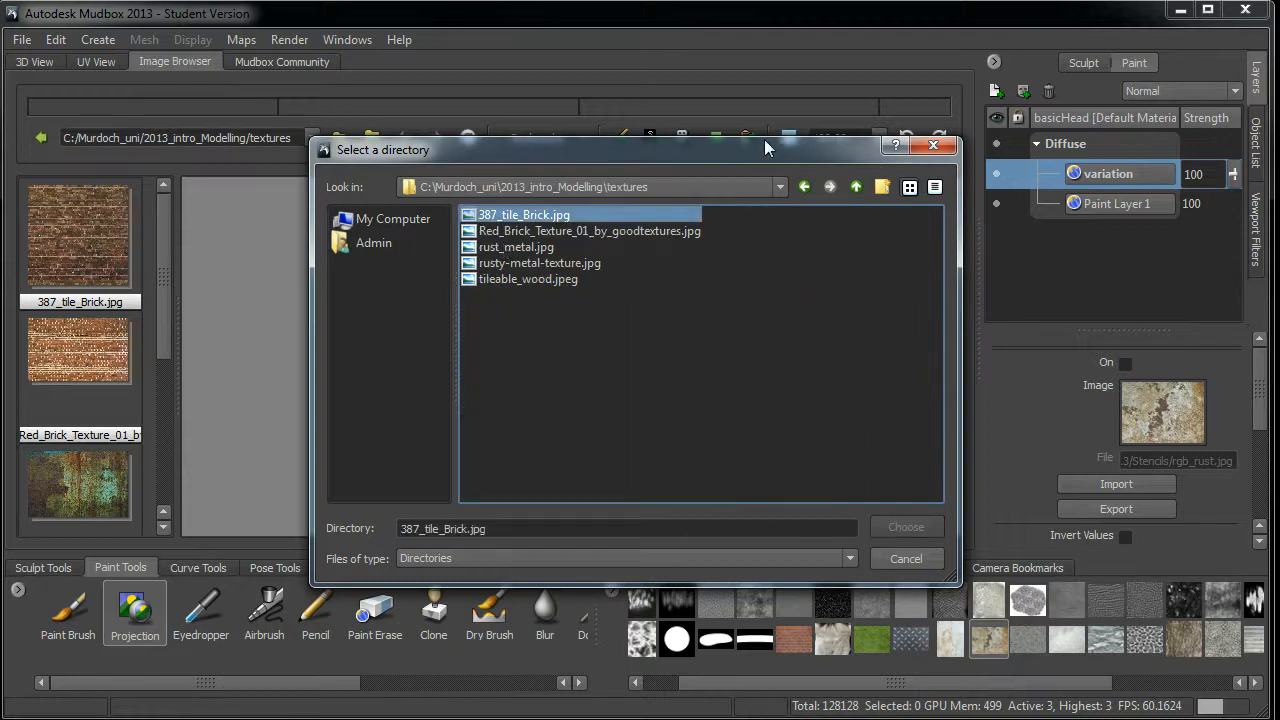
{"action": "left_click", "coordinate": [801, 192]}
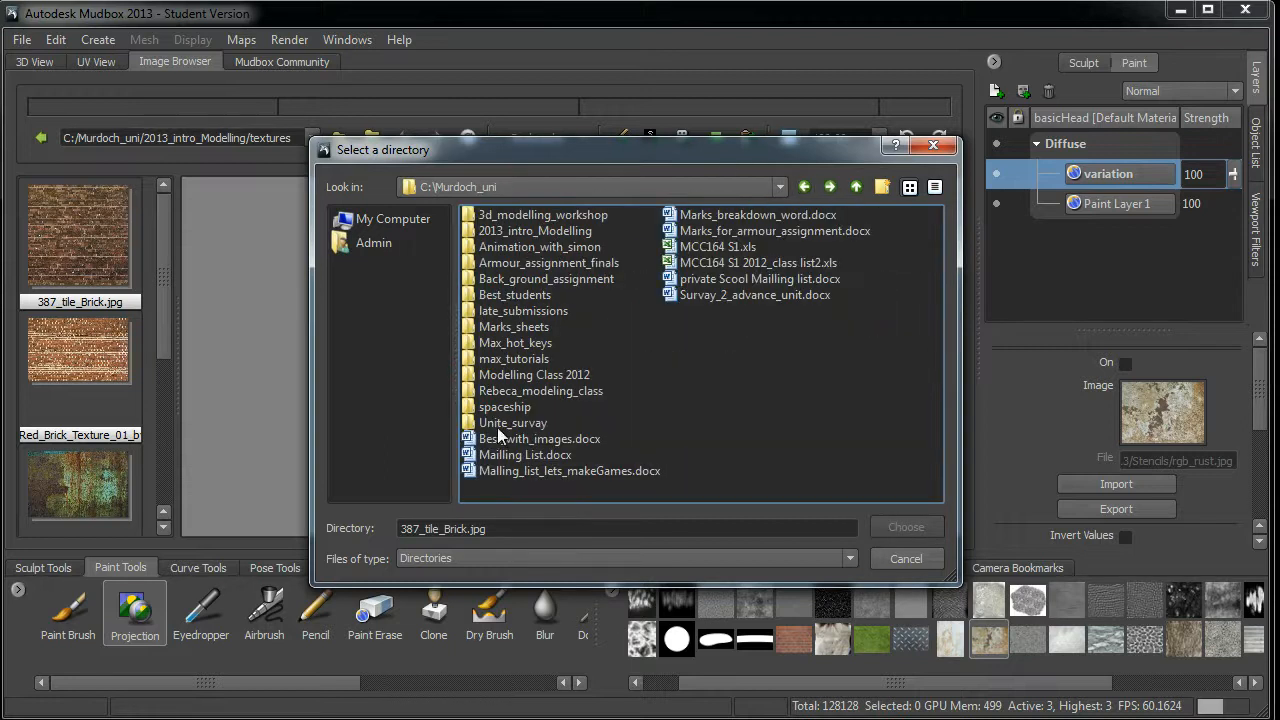
- Choose the textures folder inside 2013_intro_Modelling as the Image Browser's directory
{"action": "double_click", "coordinate": [510, 231]}
{"action": "left_click", "coordinate": [510, 229]}
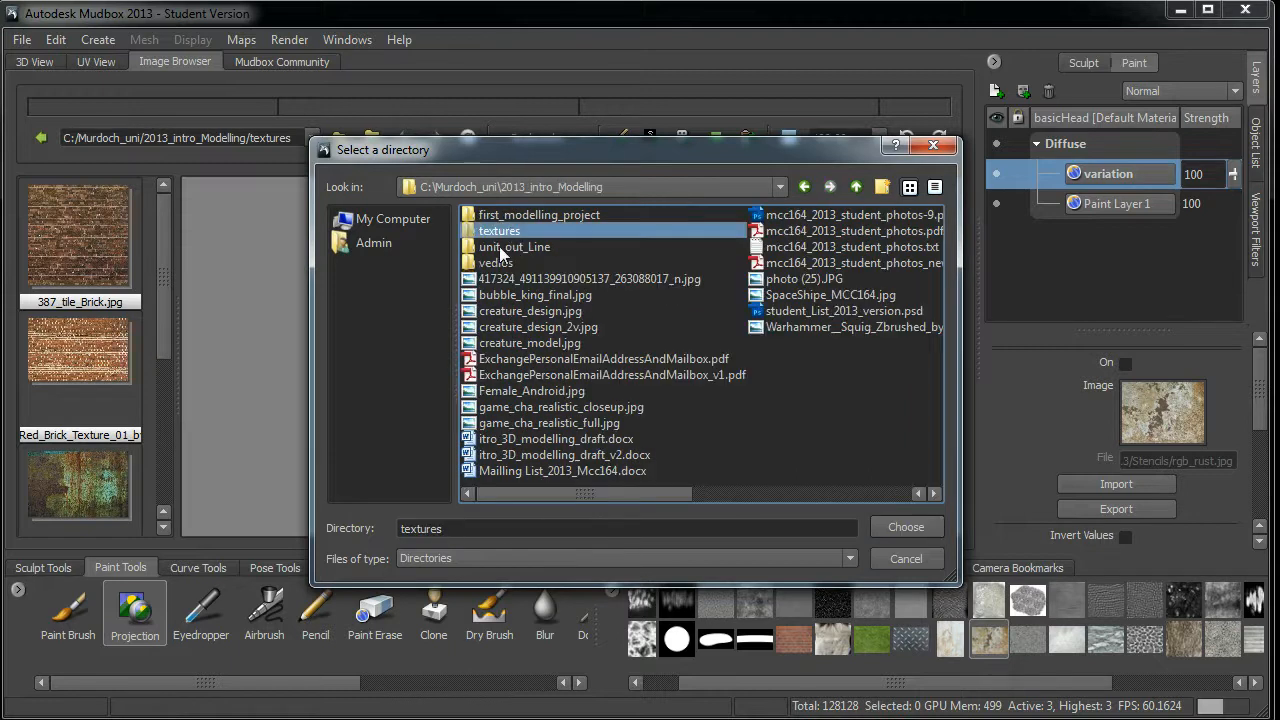
{"action": "left_click", "coordinate": [889, 530]}
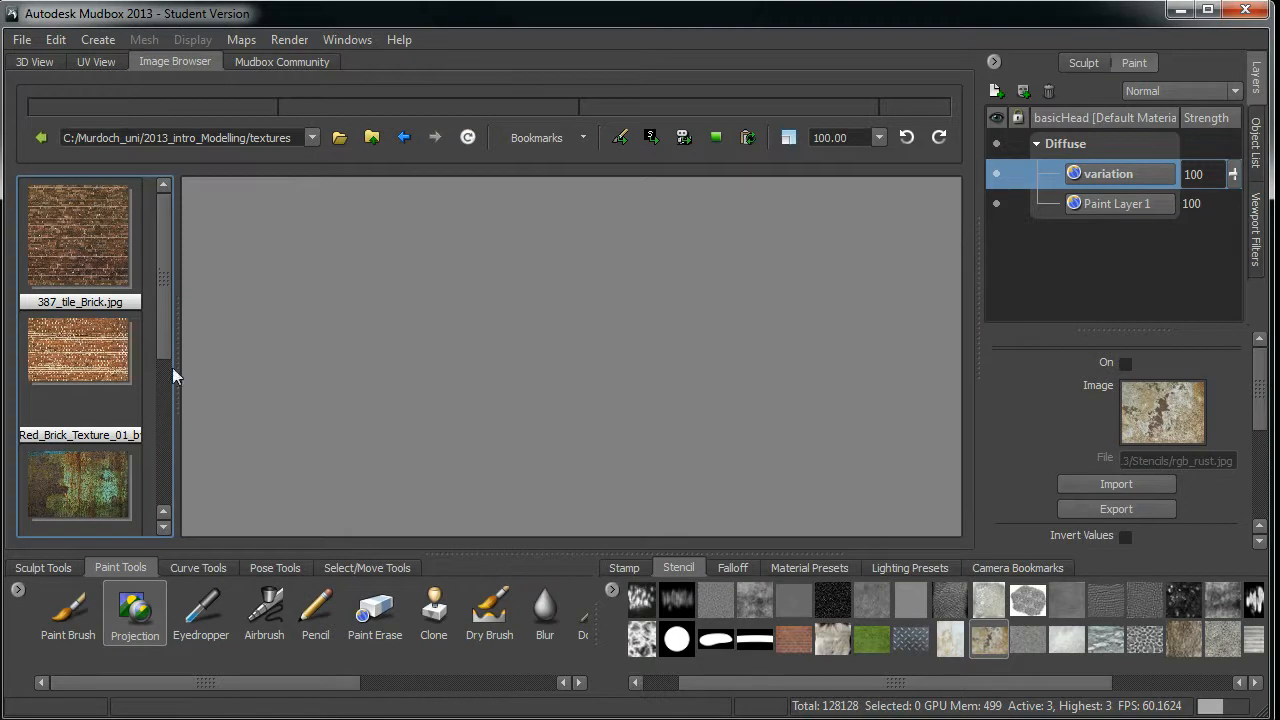
- Display tileable_wood.jpeg in the Image Browser, set it as the stencil and return to the 3D view
{"action": "left_click_drag", "start_coordinate": [167, 314], "coordinate": [161, 472]}
{"action": "left_click", "coordinate": [79, 444]}
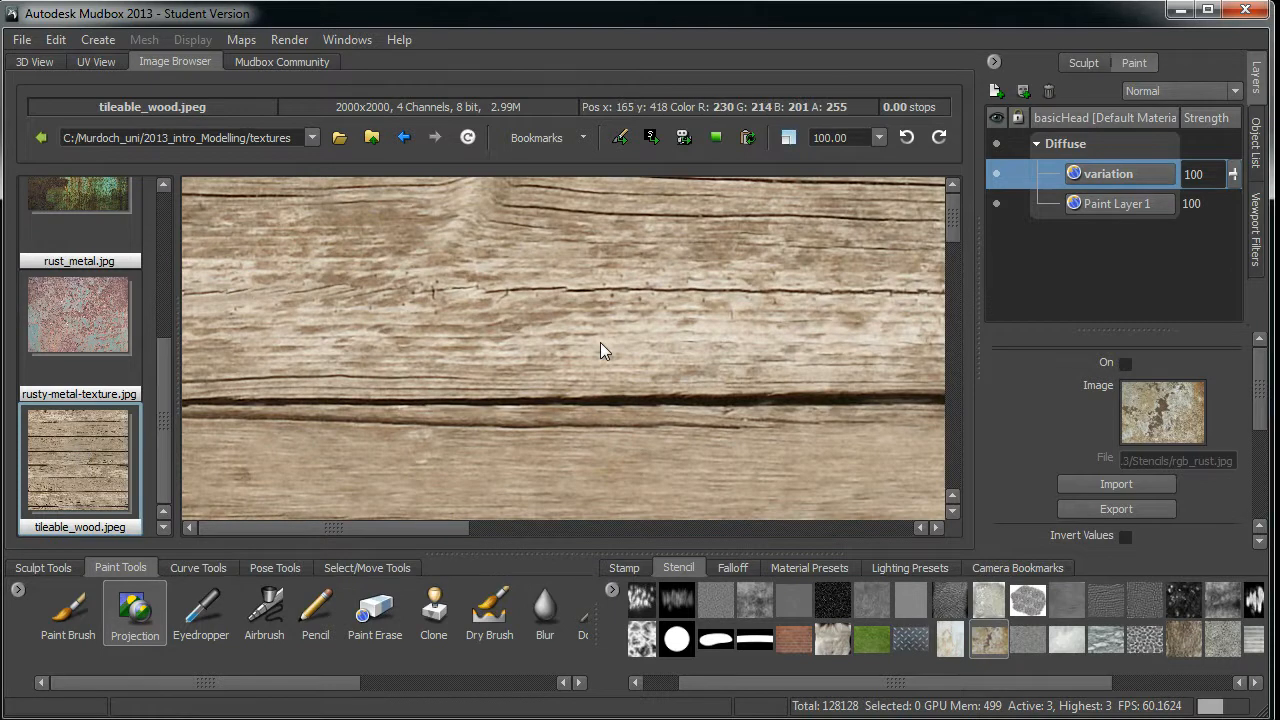
{"action": "left_click", "coordinate": [137, 302]}
{"action": "left_click", "coordinate": [88, 475]}
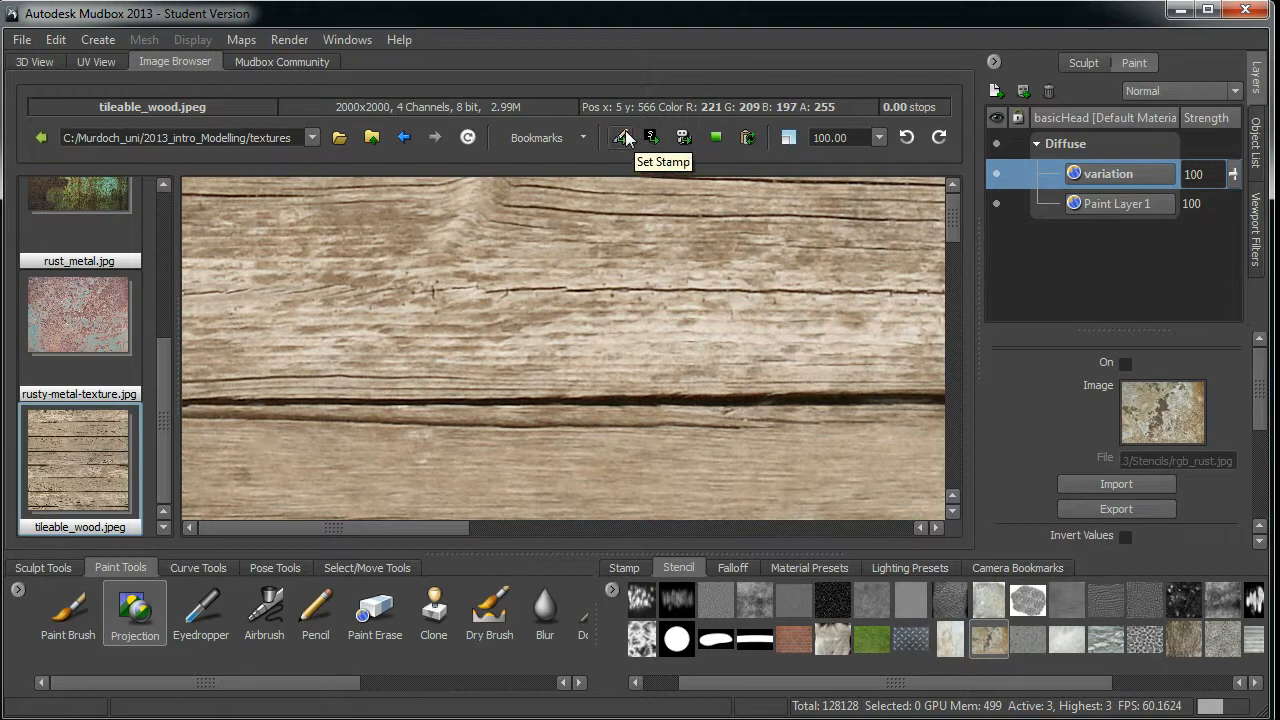
{"action": "left_click", "coordinate": [651, 139]}
{"action": "left_click", "coordinate": [32, 62]}
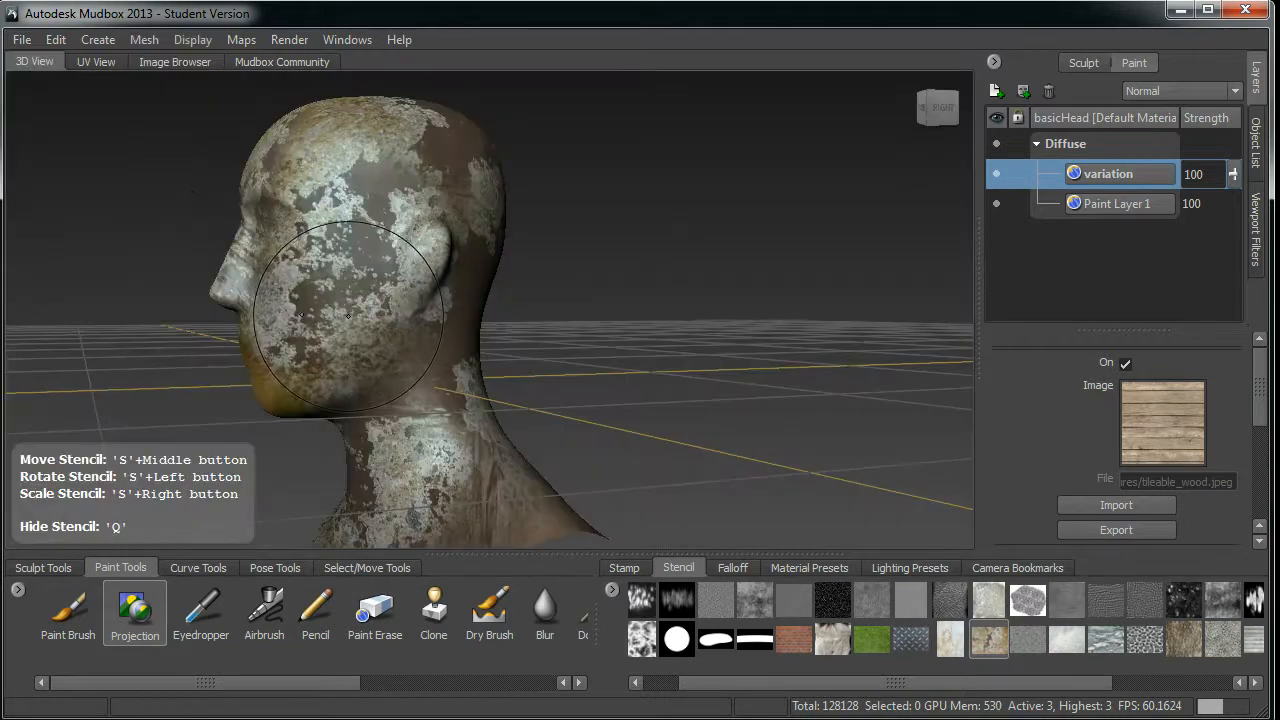
- Check the stencil overlay on the head, set tileable_wood.jpeg as the stencil again and return to the 3D view
{"action": "key", "text": "q"}
{"action": "middle_click_drag", "start_coordinate": [427, 328], "coordinate": [489, 304], "text": "alt"}
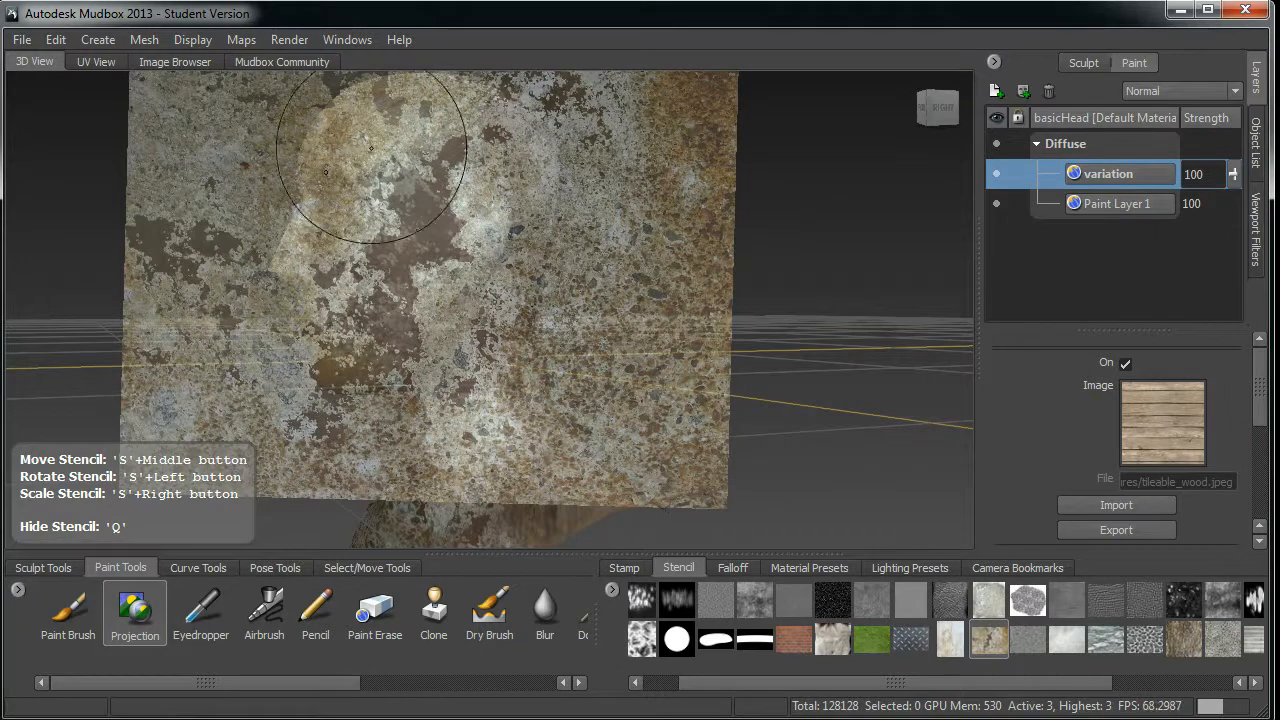
{"action": "left_click", "coordinate": [192, 63]}
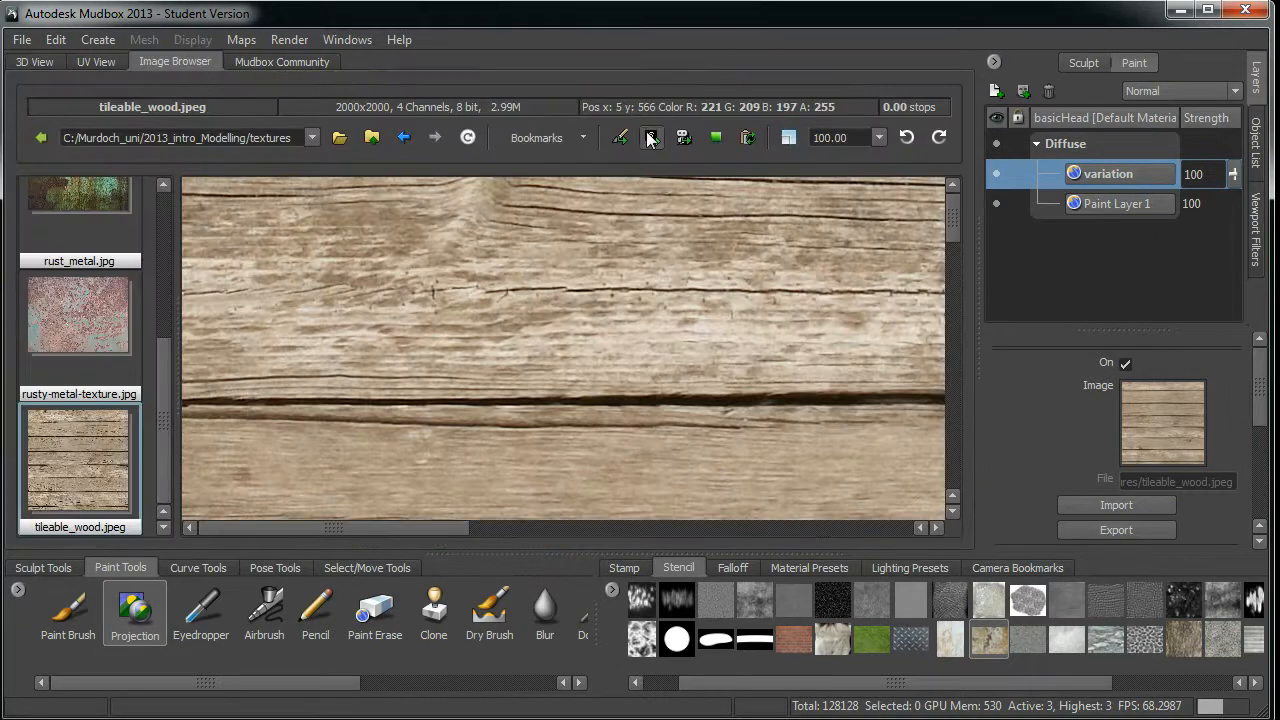
{"action": "left_click", "coordinate": [39, 64]}
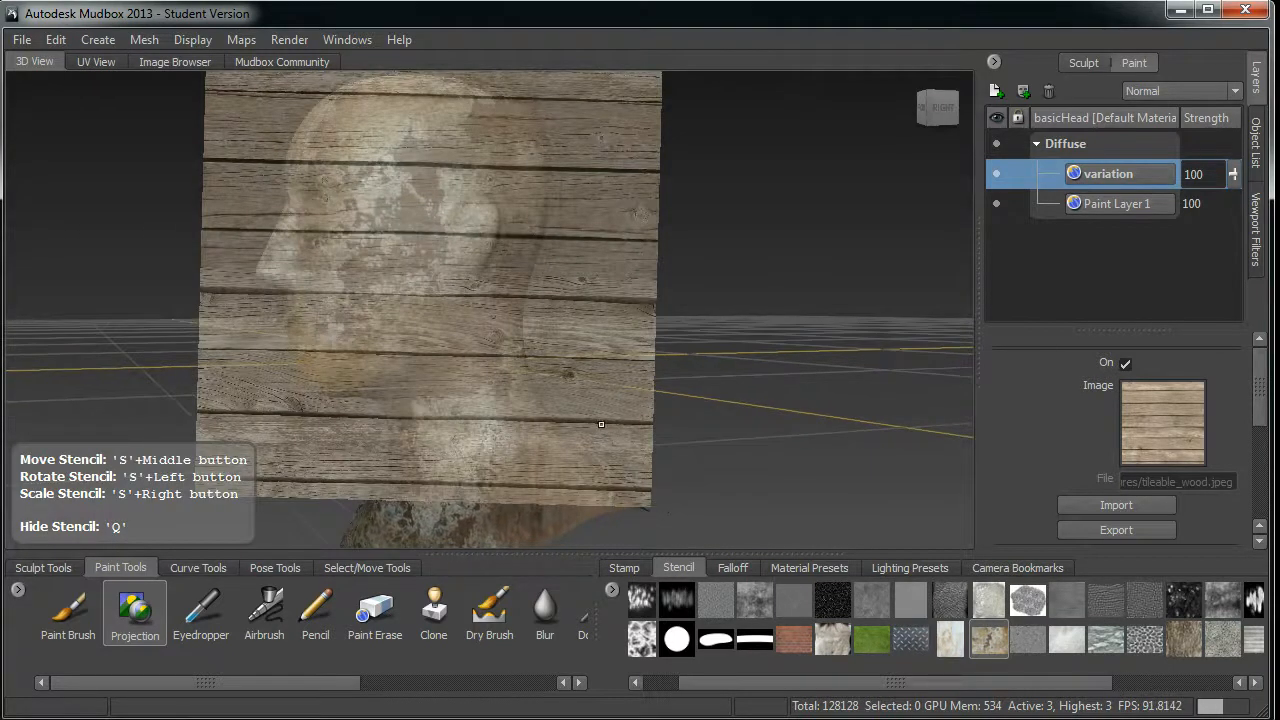
- Project the wood plank stencil onto the side of the face, head and upper neck, and turn the head for further projection
{"action": "key", "text": "q"}
{"action": "mouse_move", "coordinate": [431, 253]}
{"action": "left_mouse_down"}
{"action": "mouse_move", "coordinate": [370, 330]}
{"action": "mouse_move", "coordinate": [330, 330]}
{"action": "mouse_move", "coordinate": [470, 140]}
{"action": "mouse_move", "coordinate": [355, 148]}
{"action": "left_mouse_up"}
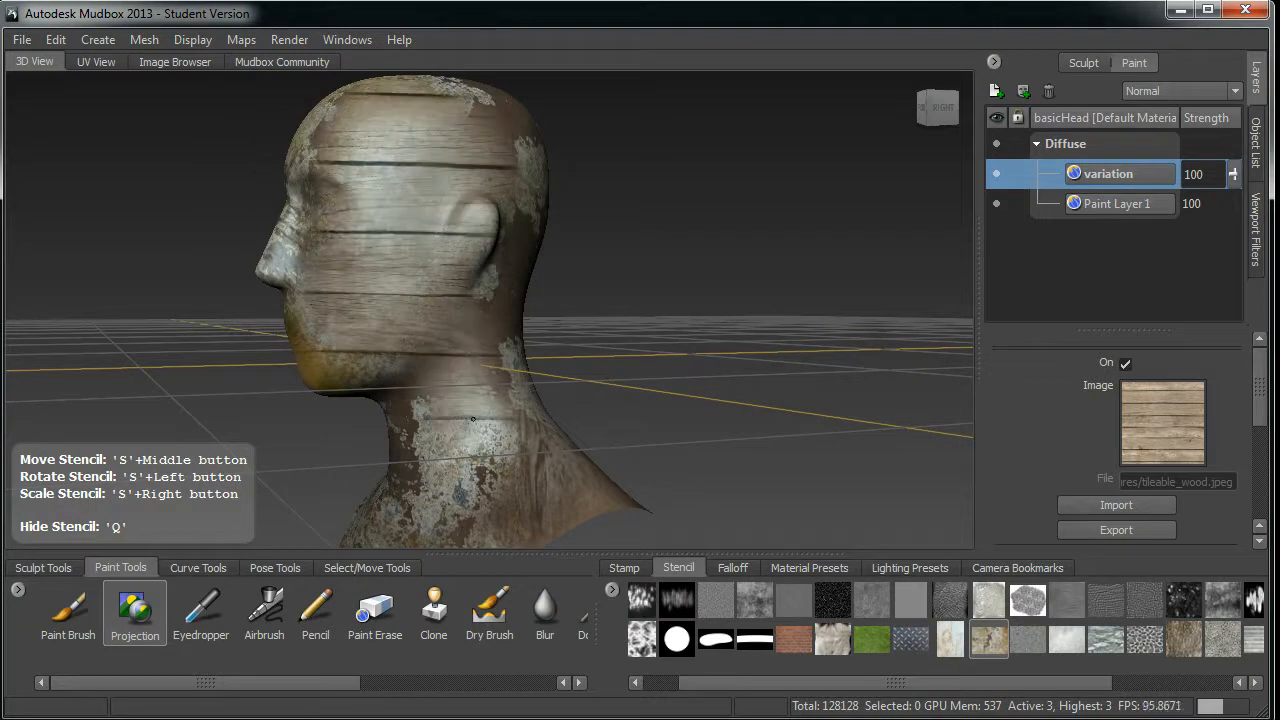
{"action": "key", "text": "q"}
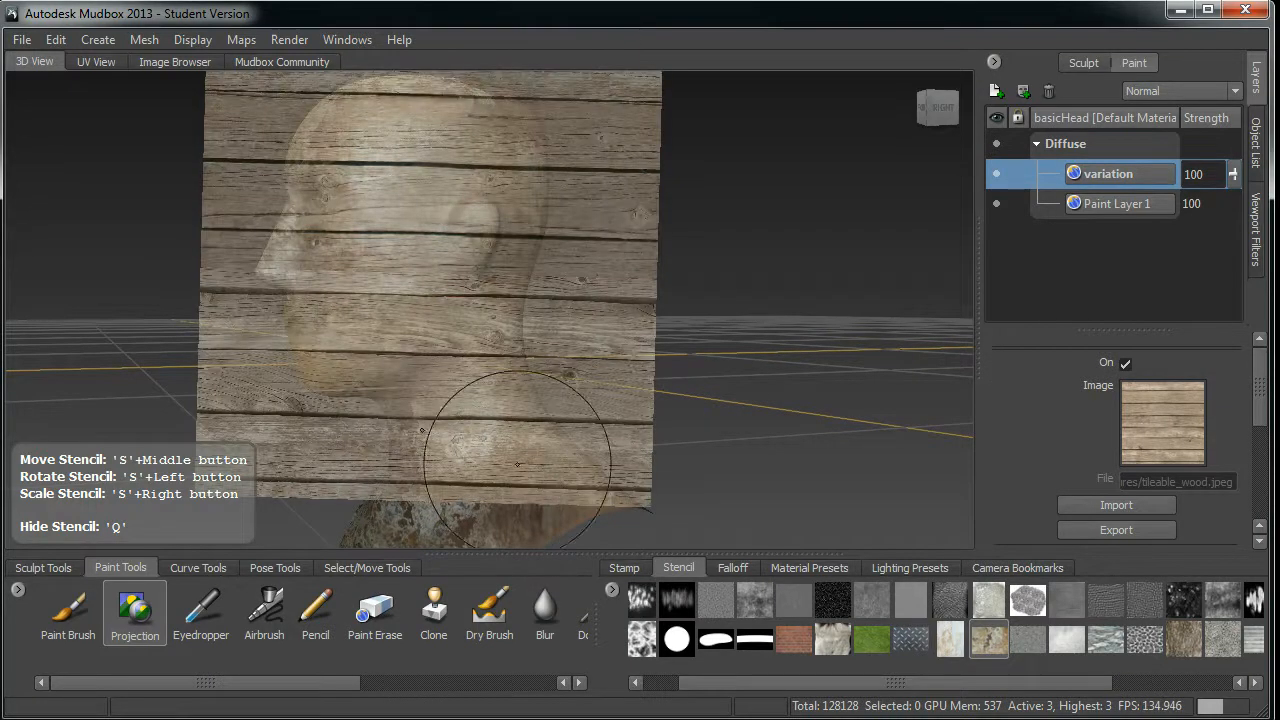
{"action": "left_click_drag", "start_coordinate": [466, 487], "coordinate": [557, 349], "text": "alt"}
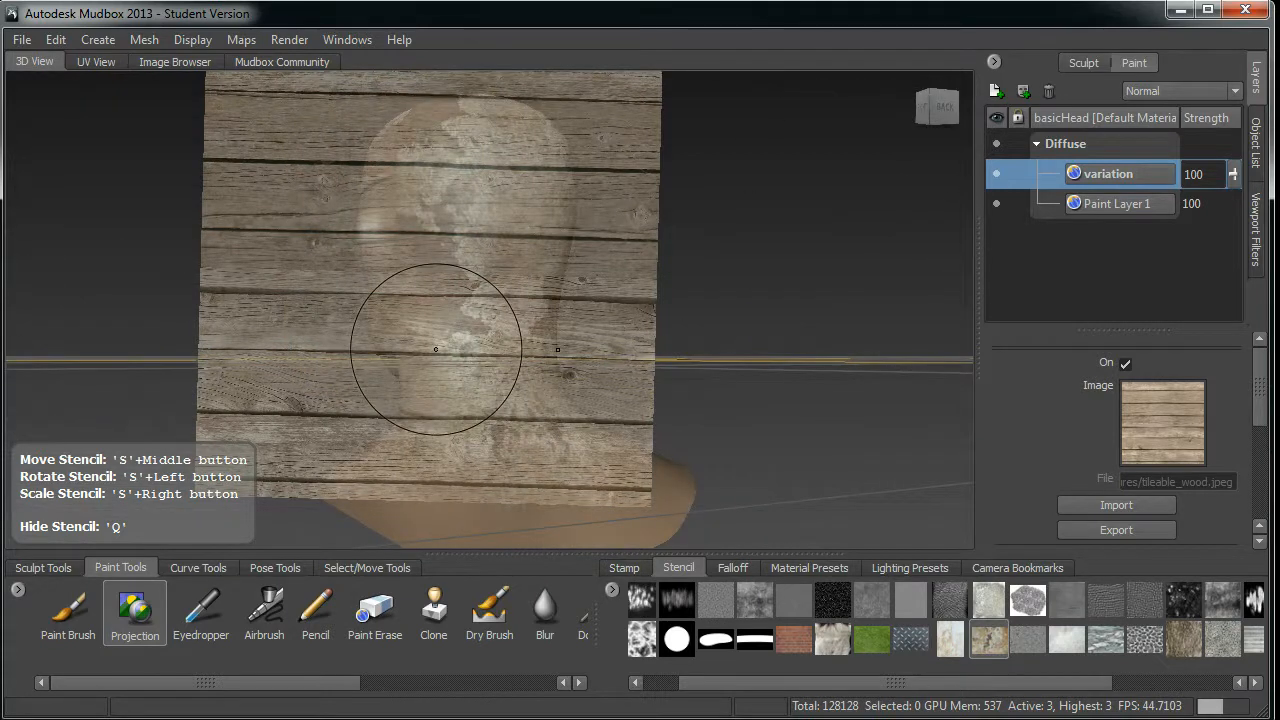